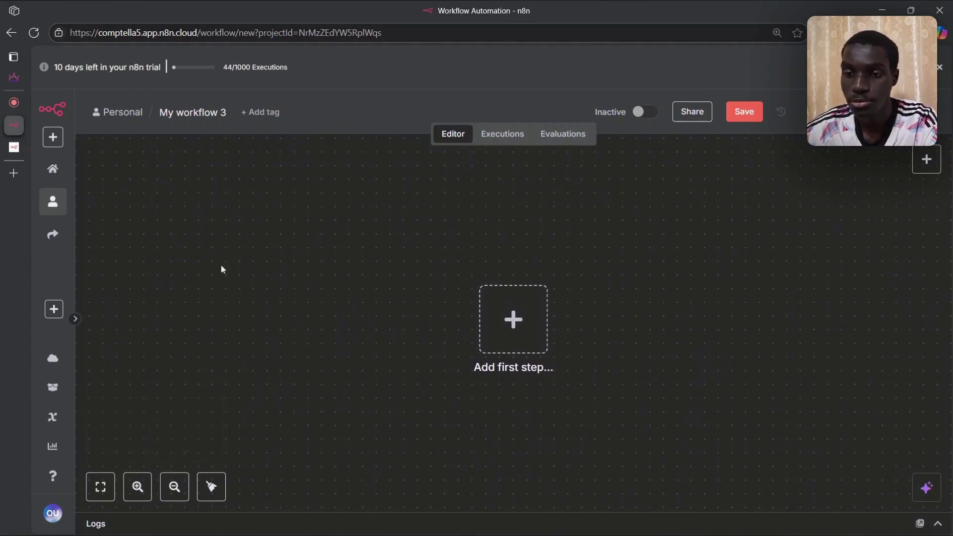
# - Read the n8n blog article on community nodes and examine which version is required to access them
pyautogui.moveTo(14, 149)
pyautogui.click(66, 155)
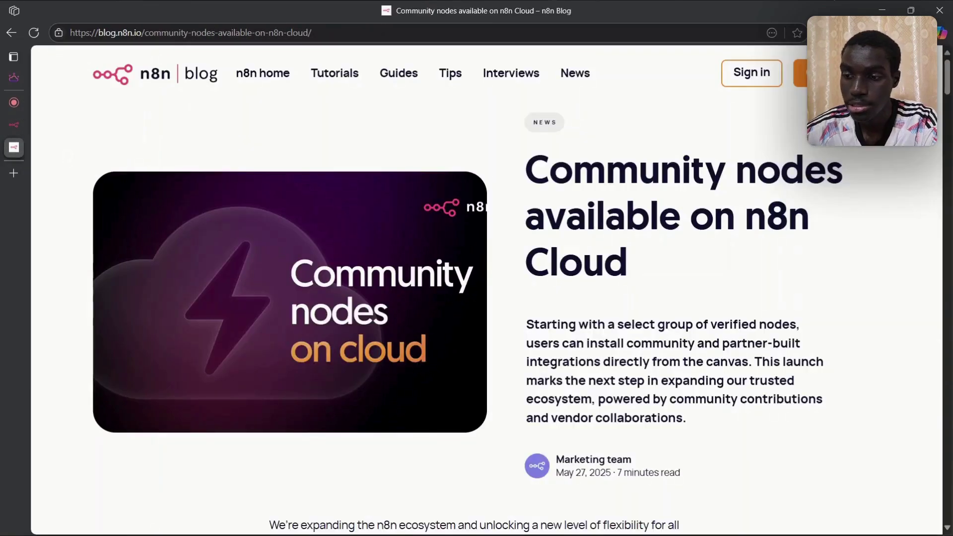
pyautogui.scroll(-7, 879, 275)
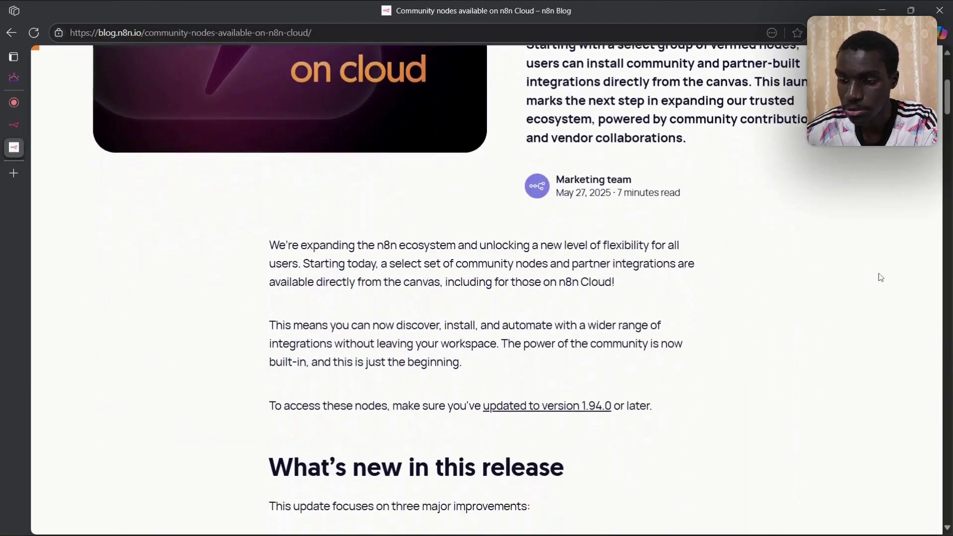
pyautogui.scroll(1, 878, 276)
pyautogui.scroll(-1, 856, 286)
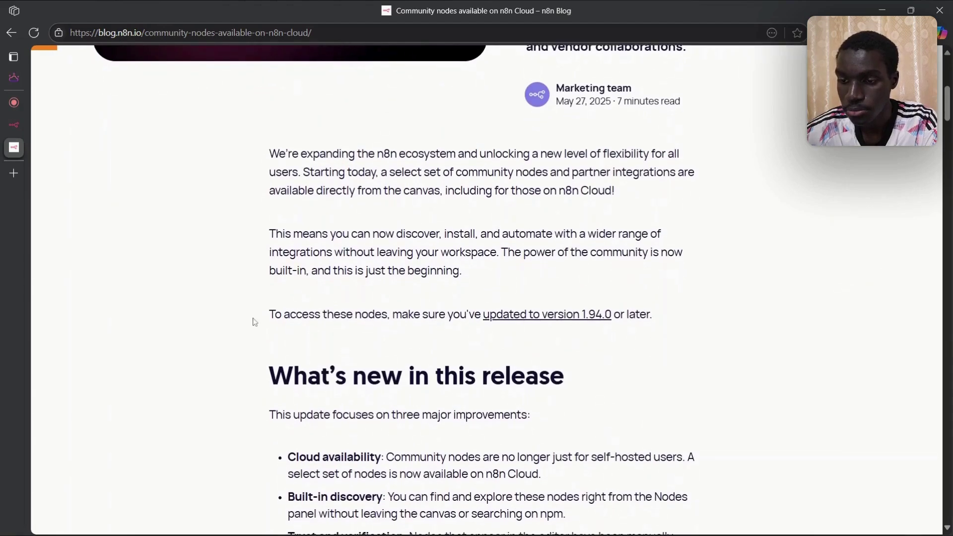
pyautogui.moveTo(256, 314); pyautogui.dragTo(624, 313)
pyautogui.click(614, 331)
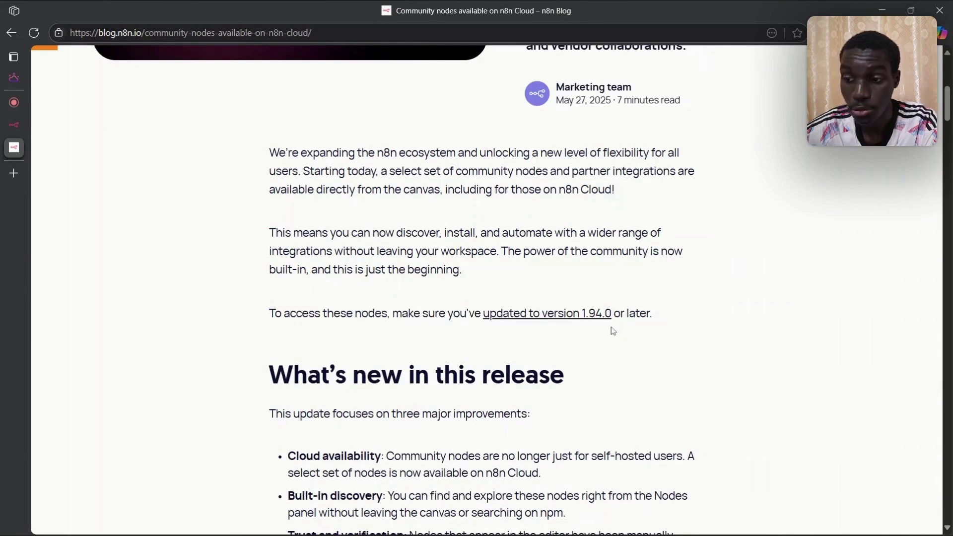
# - Return to the empty workflow "My workflow 3" and save it
pyautogui.click(18, 130)
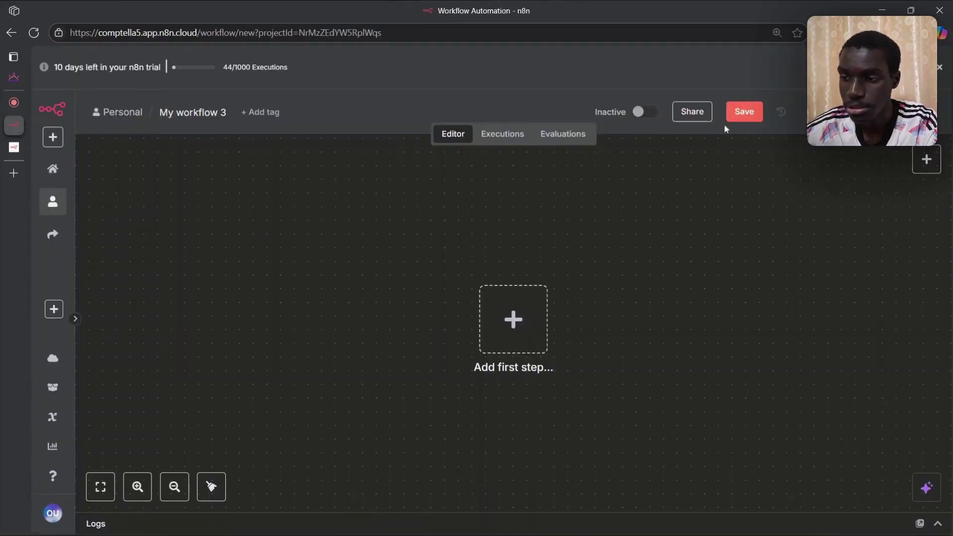
pyautogui.click(743, 113)
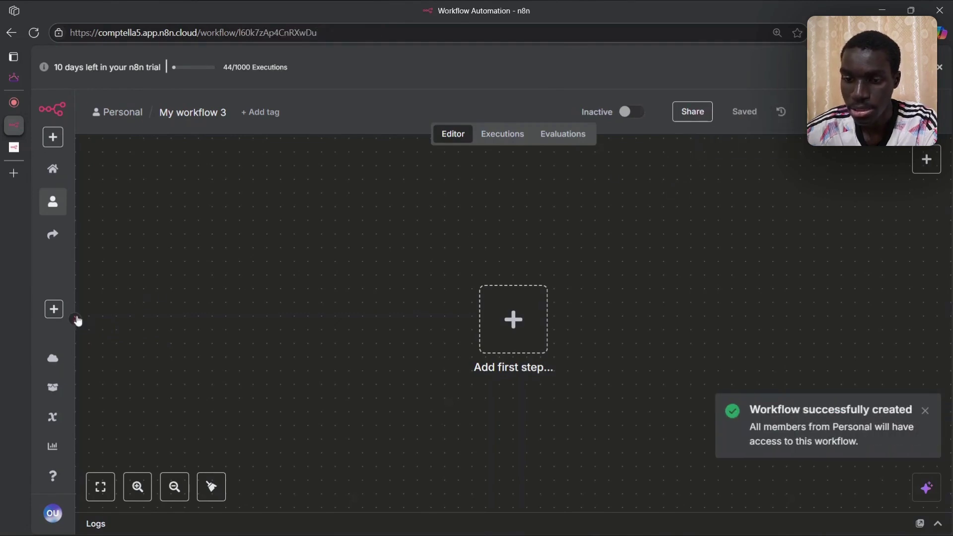
# - Open the n8n Admin Panel and go to the workspace management settings
pyautogui.click(76, 320)
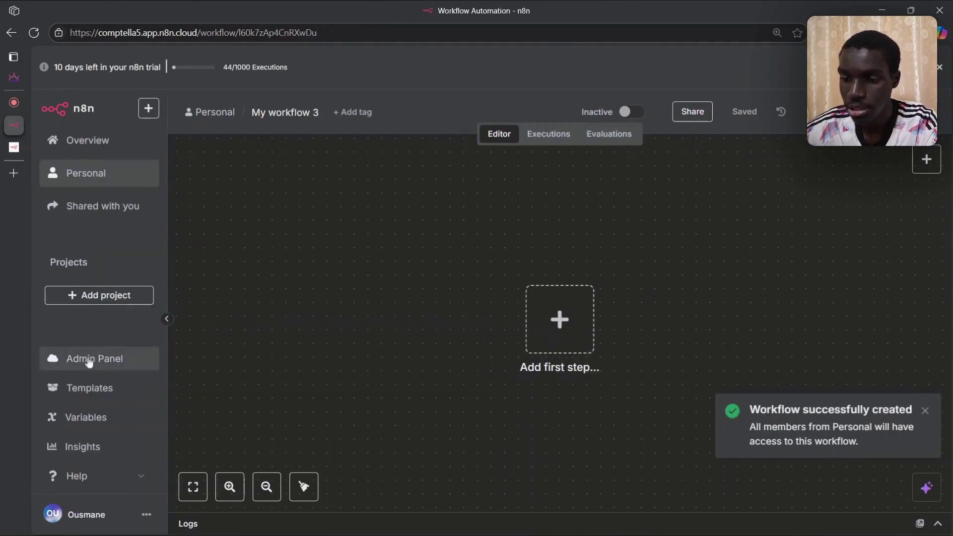
pyautogui.click(92, 360)
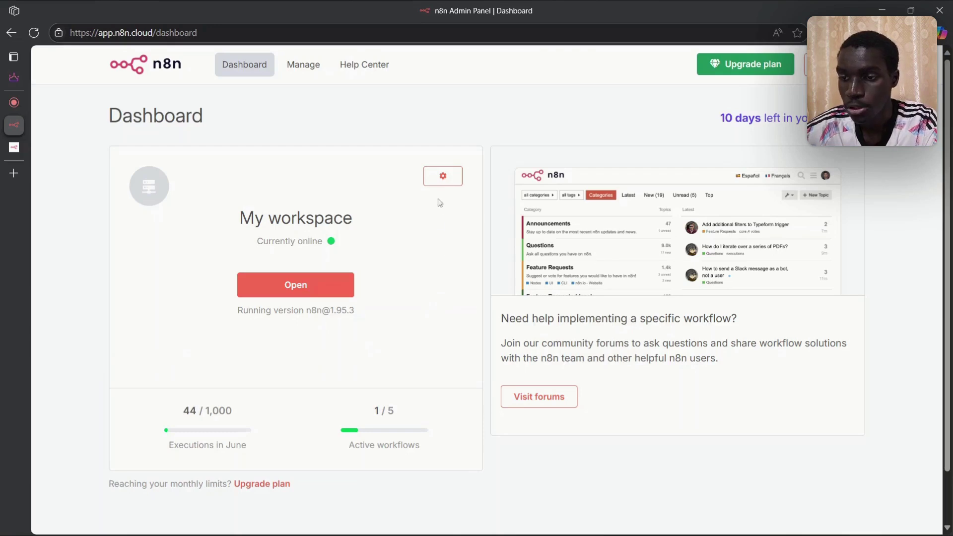
pyautogui.click(443, 180)
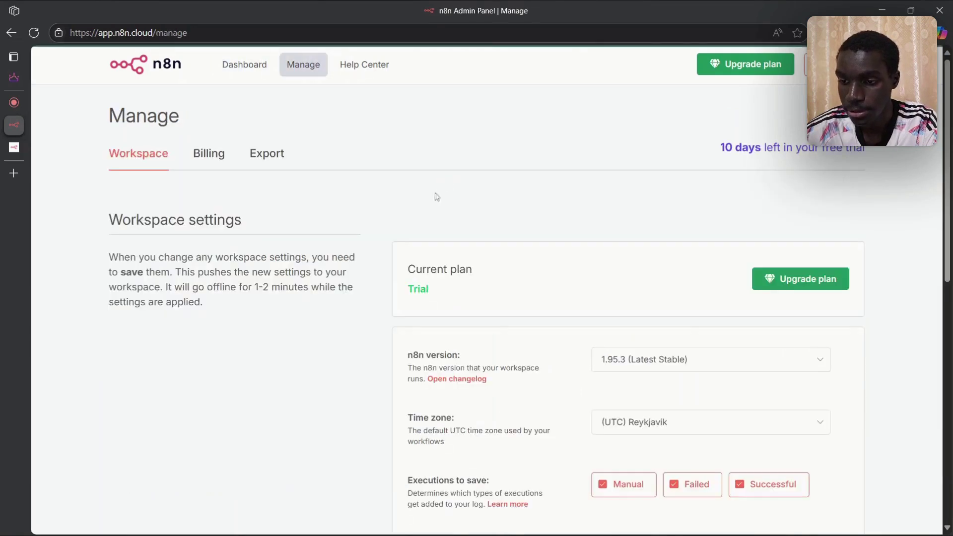
pyautogui.scroll(-2, 398, 168)
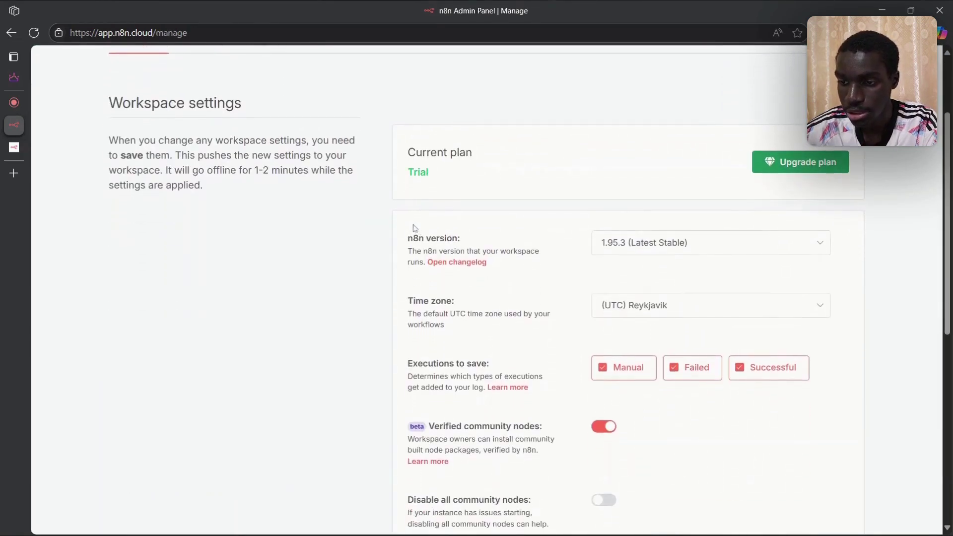
# - Examine the n8n version setting and the versions offered for the workspace, leaving the selection as it is
pyautogui.moveTo(407, 234); pyautogui.dragTo(500, 230)
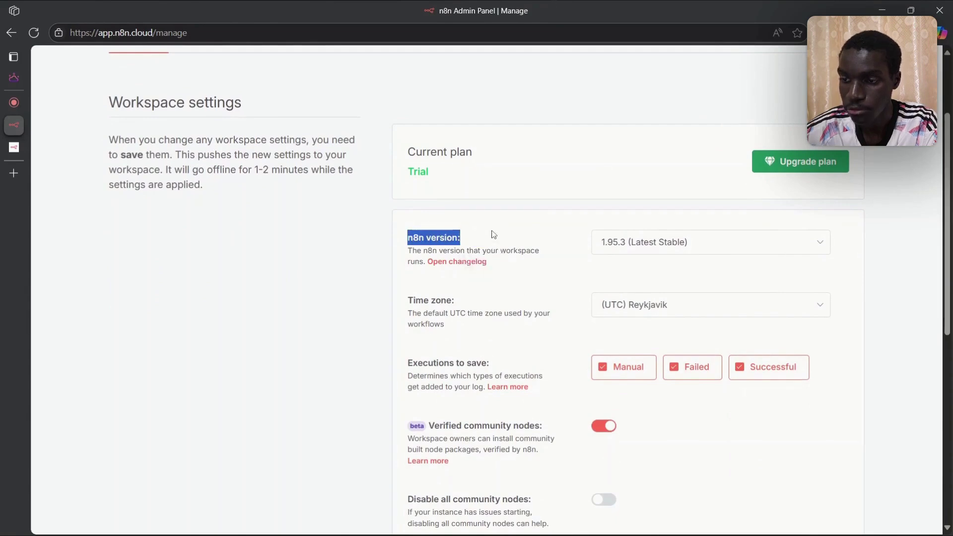
pyautogui.click(651, 246)
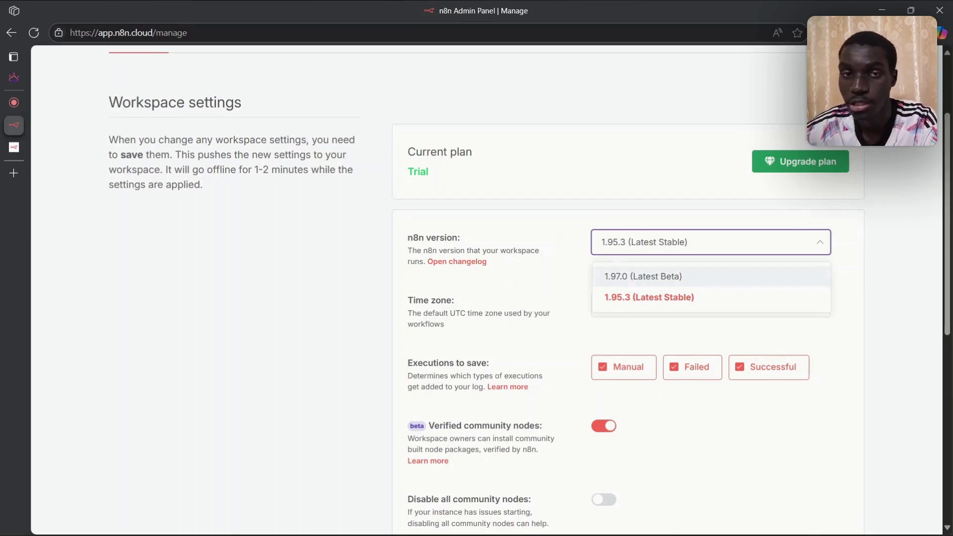
pyautogui.click(566, 240)
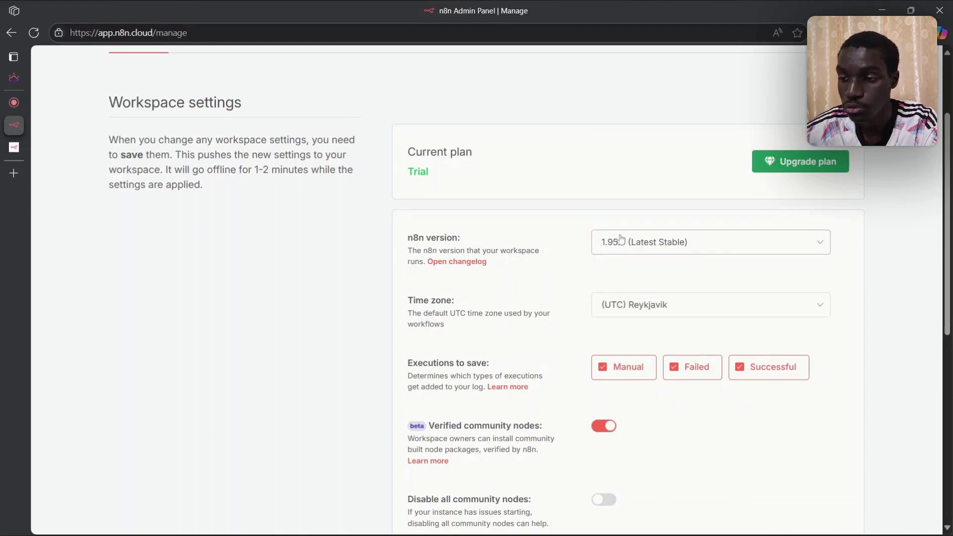
pyautogui.click(623, 240)
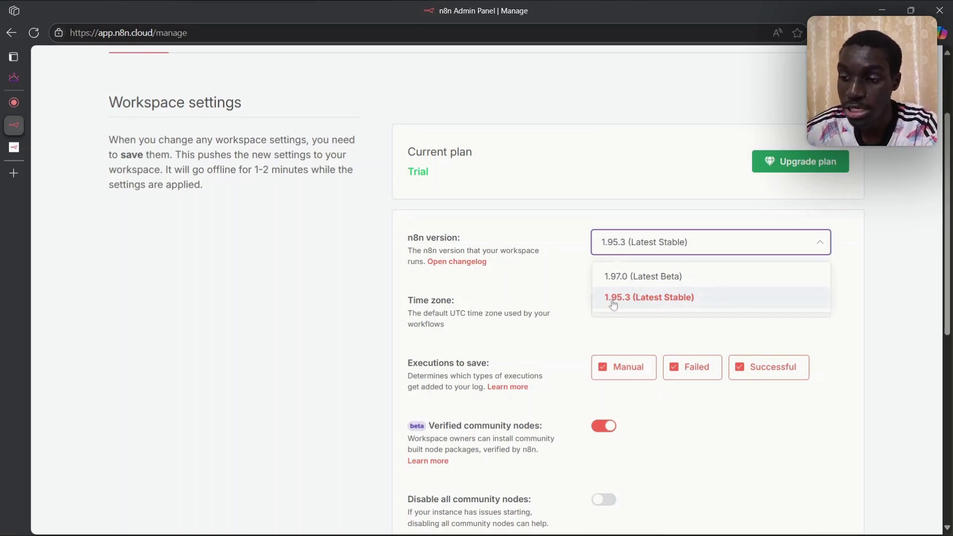
pyautogui.moveTo(622, 310); pyautogui.dragTo(651, 304)
pyautogui.click(672, 250)
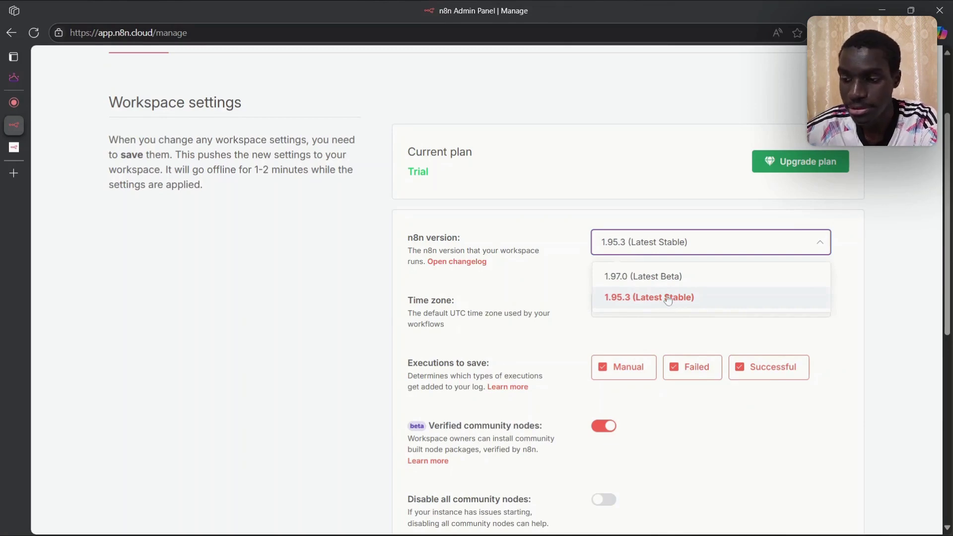
pyautogui.click(570, 242)
# - Review the rest of the workspace settings and recheck the selected n8n version without changing it
pyautogui.scroll(3, 570, 243)
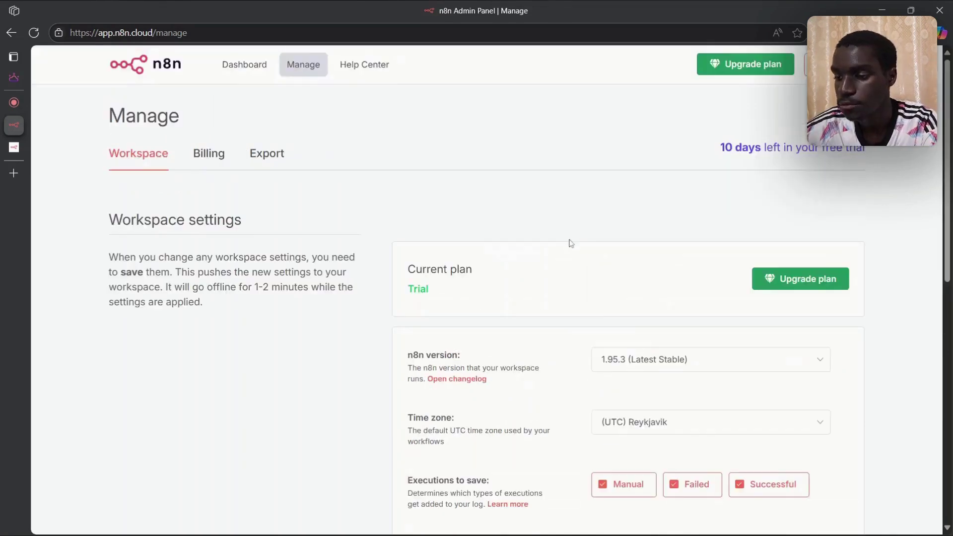
pyautogui.scroll(-6, 570, 243)
pyautogui.scroll(1, 800, 391)
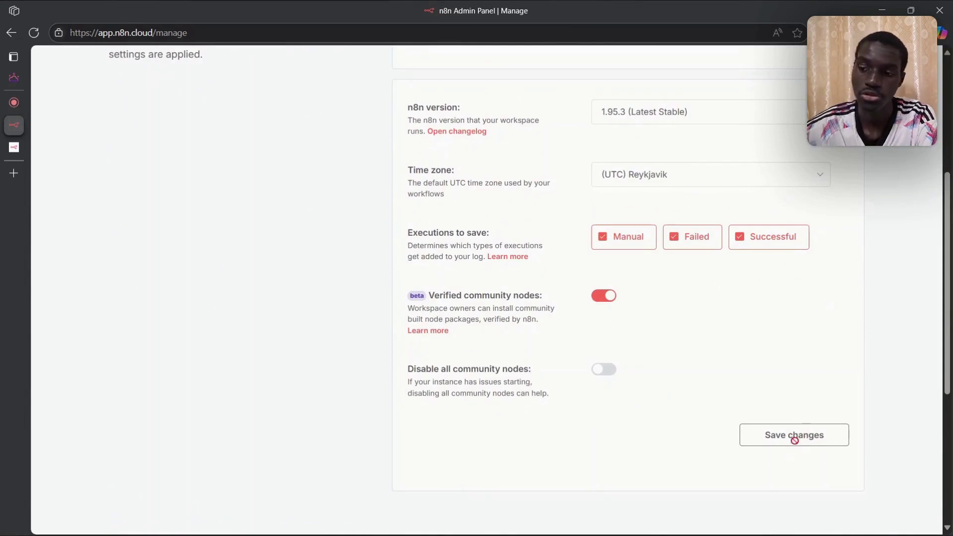
pyautogui.scroll(2, 814, 414)
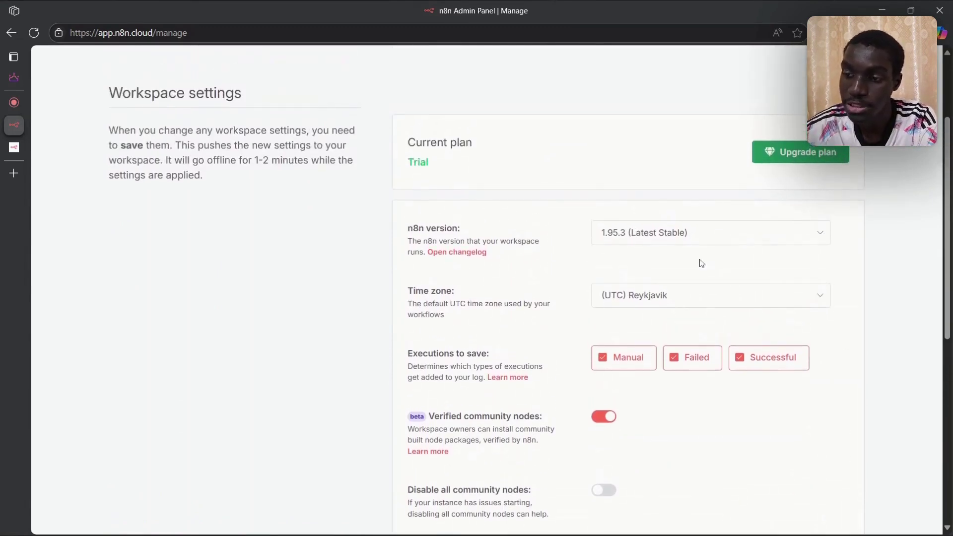
pyautogui.click(754, 234)
pyautogui.click(842, 312)
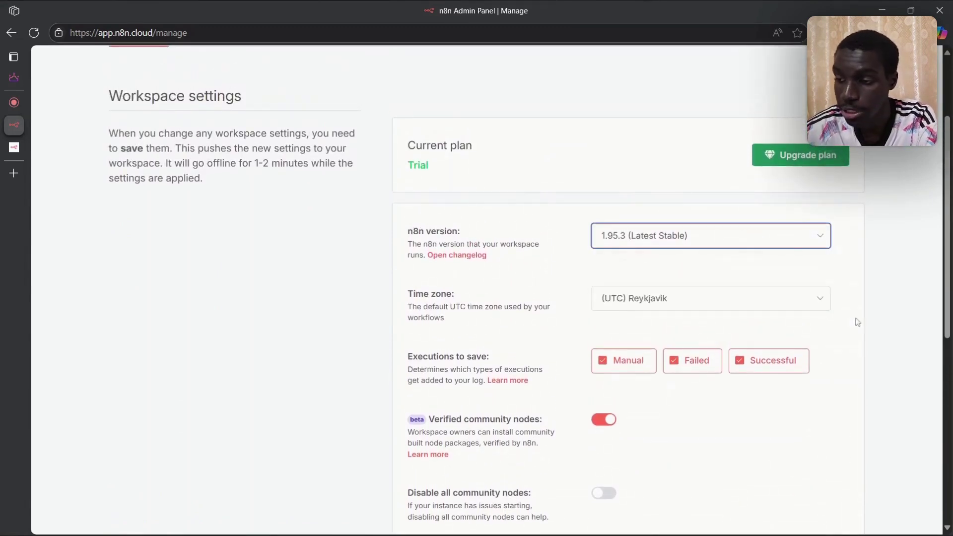
pyautogui.scroll(-3, 844, 331)
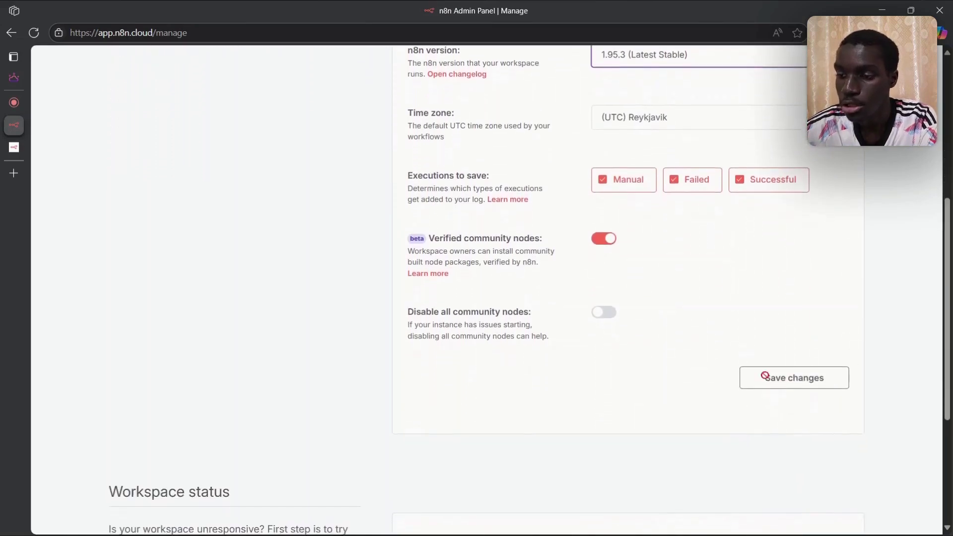
# - Switch the Verified community nodes setting off and back on
pyautogui.moveTo(409, 233); pyautogui.dragTo(544, 229)
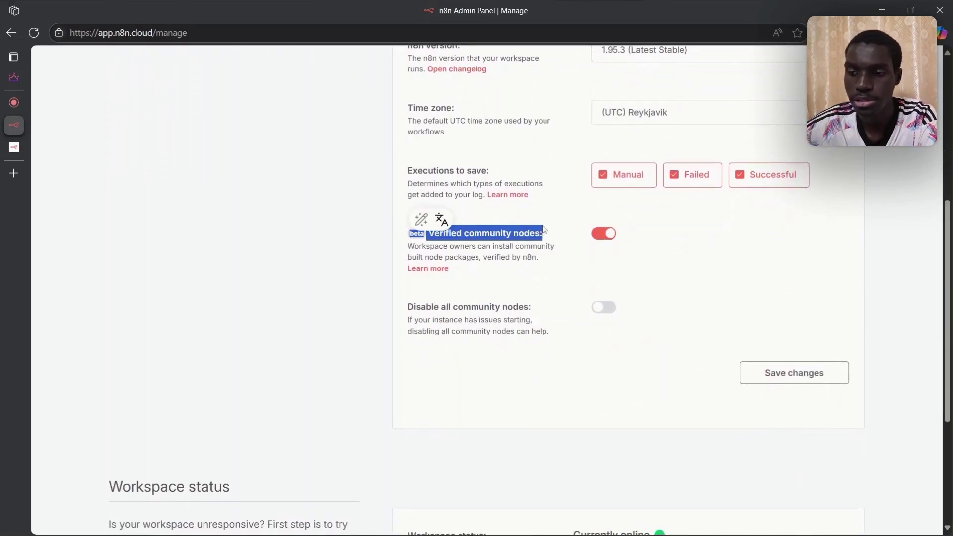
pyautogui.click(432, 234)
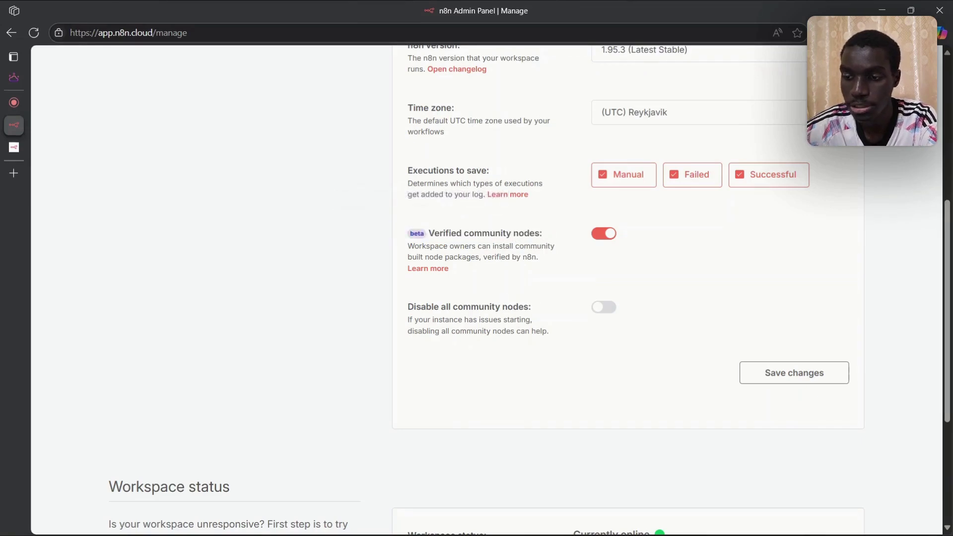
pyautogui.click(612, 234)
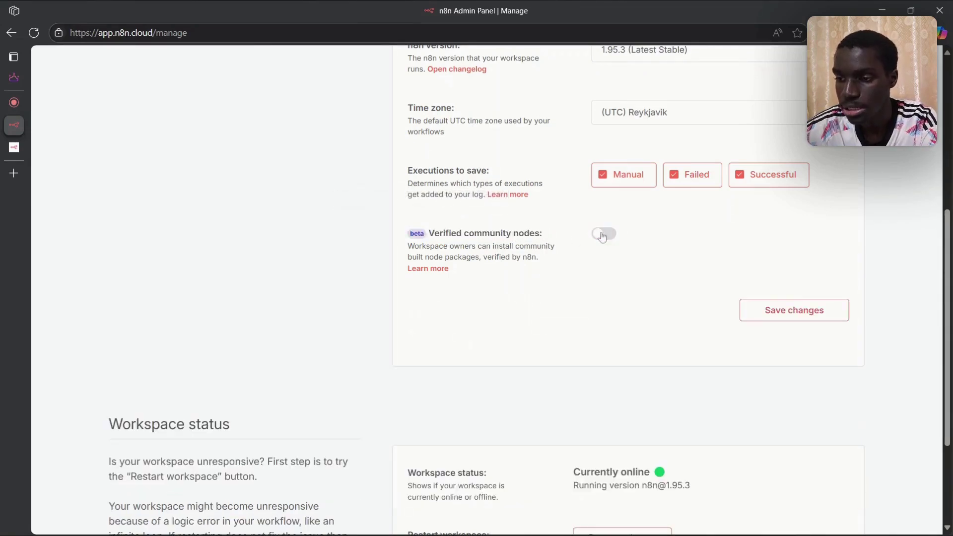
pyautogui.click(616, 235)
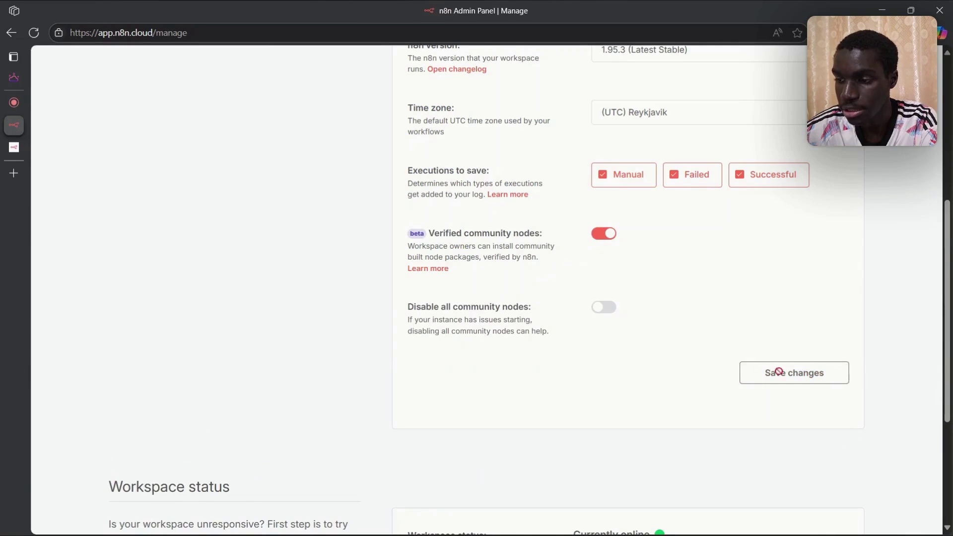
# - Return to the Admin Panel dashboard and open My workspace to get back to the workflow
pyautogui.scroll(5, 595, 251)
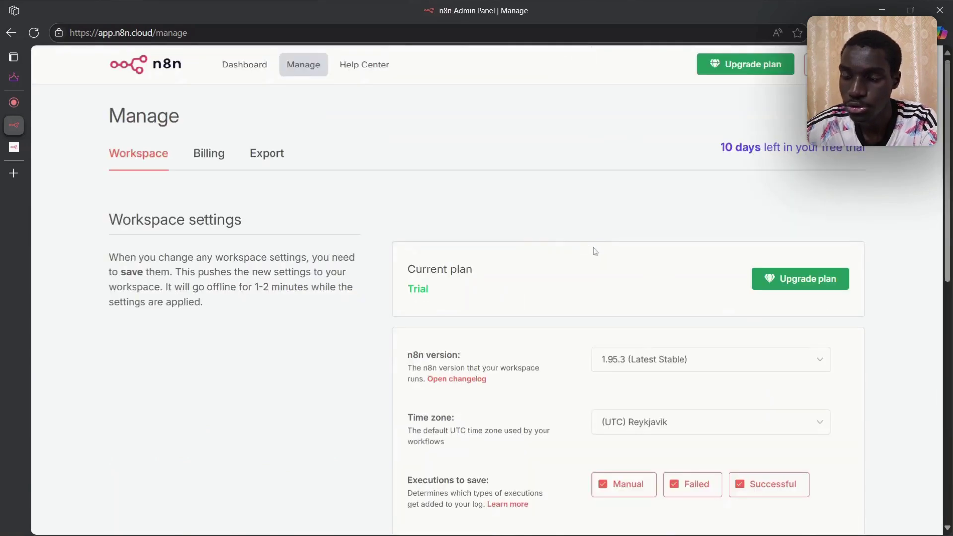
pyautogui.click(243, 65)
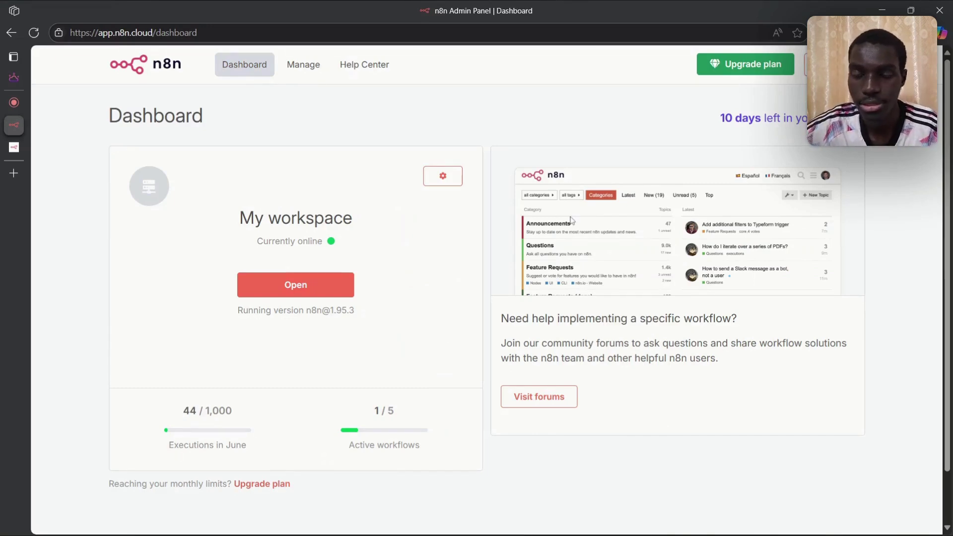
pyautogui.click(297, 289)
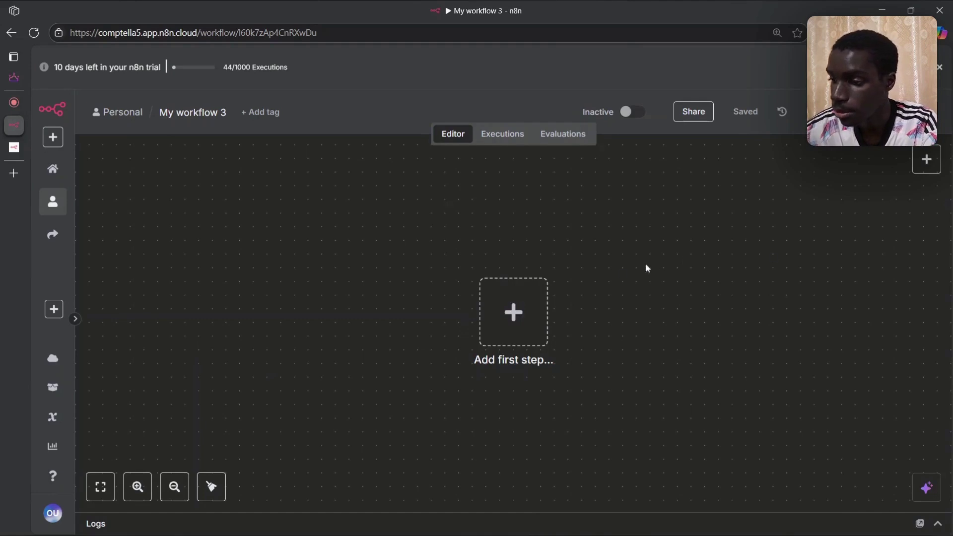
# - Open the app-event node list for the workflow's first step and browse it for verified community nodes
pyautogui.click(517, 321)
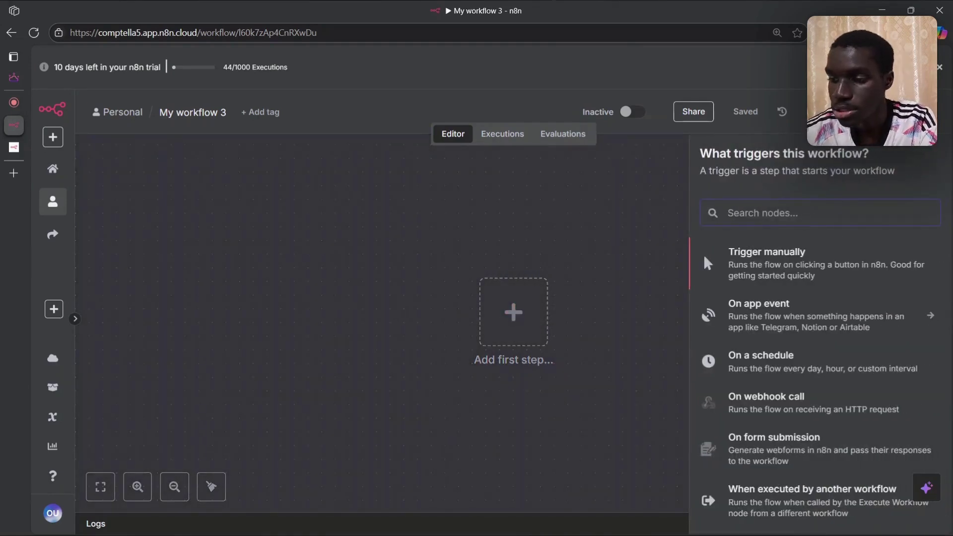
pyautogui.click(807, 314)
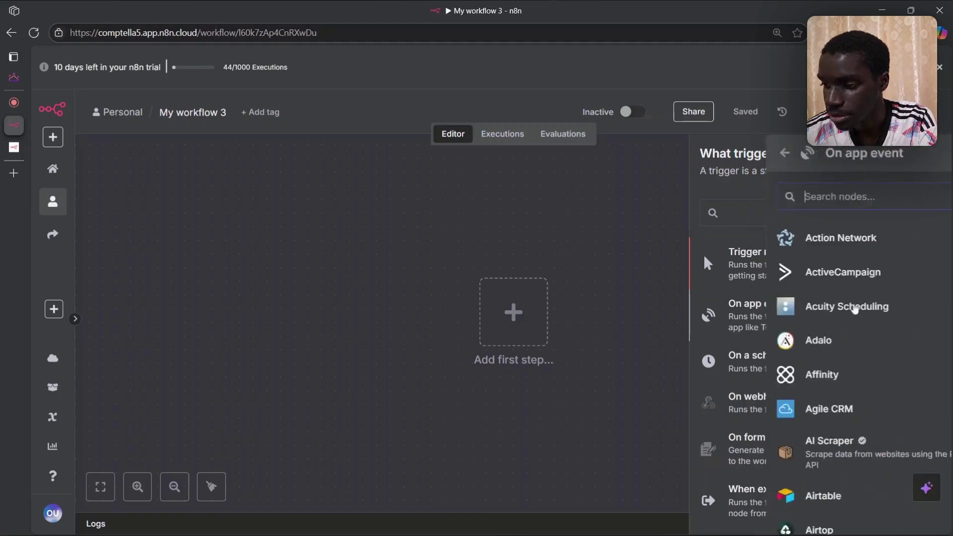
pyautogui.scroll(-1, 872, 314)
pyautogui.scroll(-3, 872, 314)
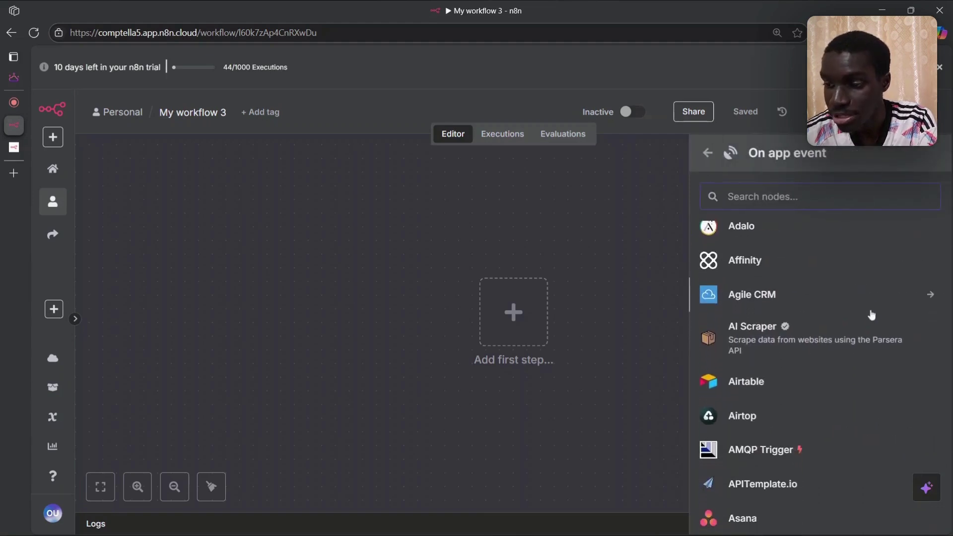
pyautogui.moveTo(787, 320)
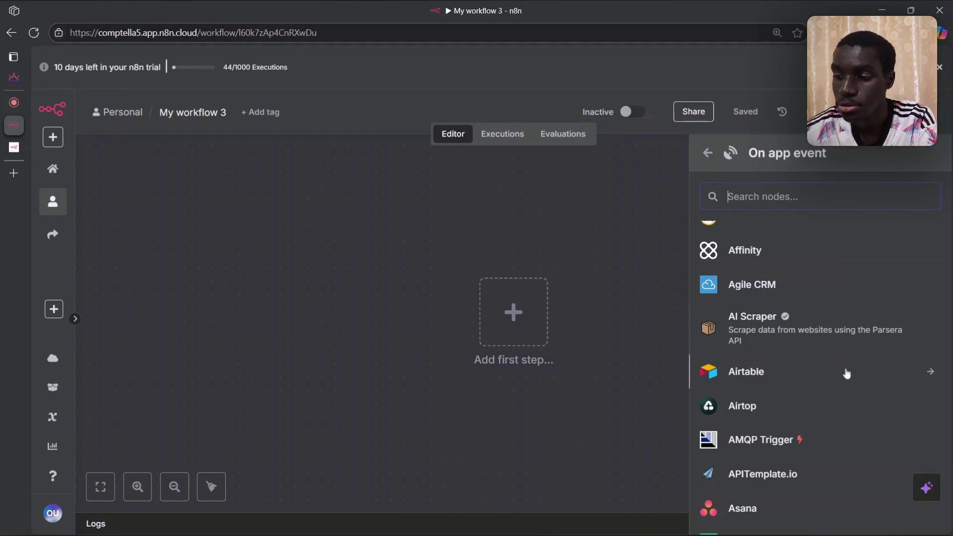
pyautogui.scroll(-3, 846, 373)
pyautogui.scroll(-15, 846, 374)
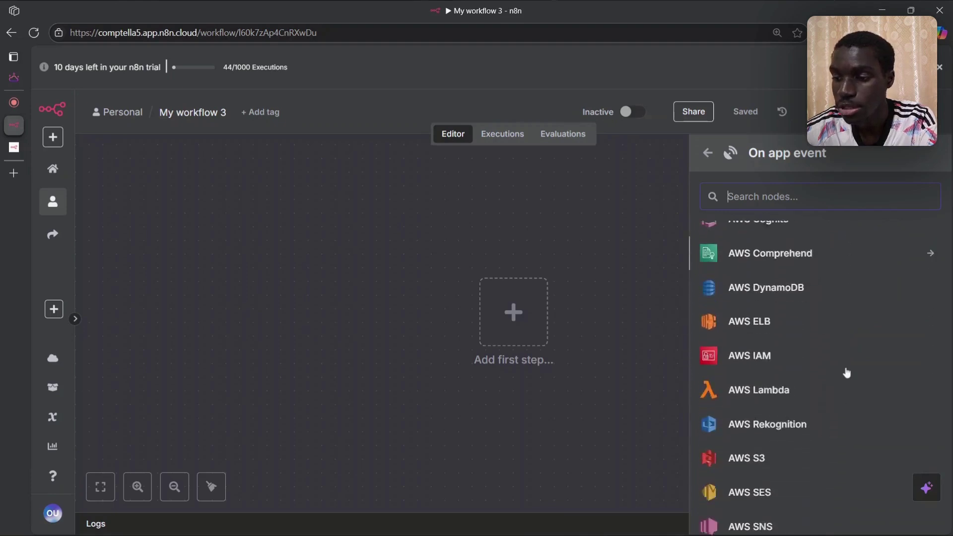
pyautogui.scroll(-3, 847, 373)
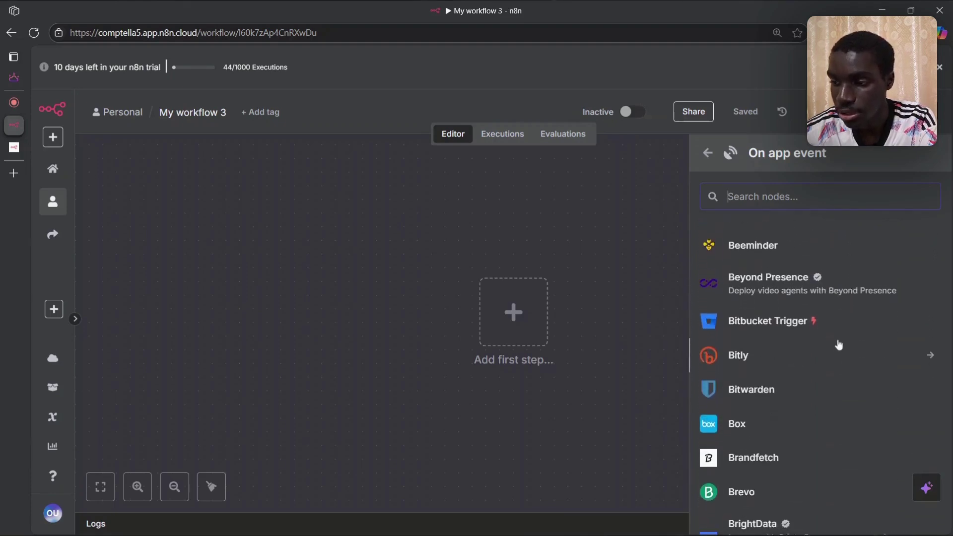
pyautogui.scroll(2, 790, 343)
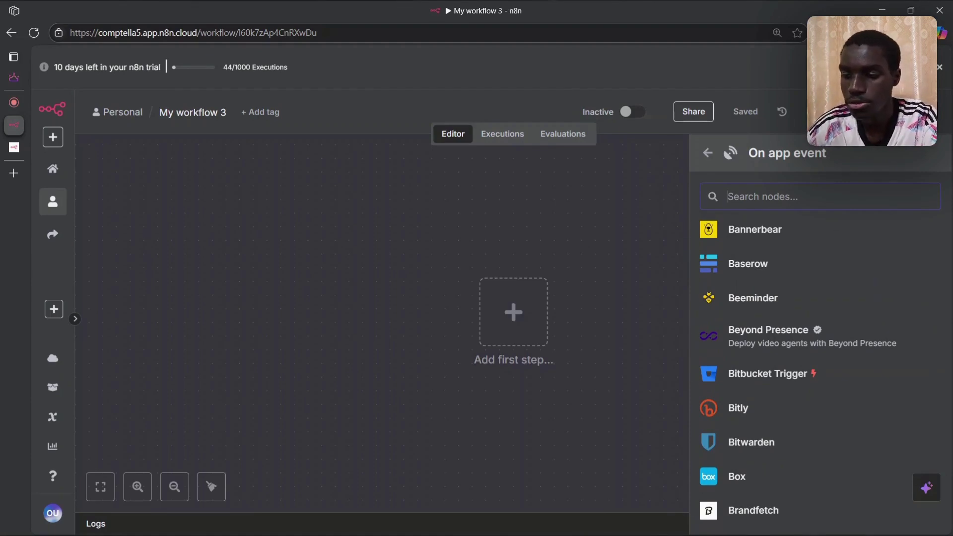
# - Search the app-event nodes for "serpapi", install the SerpApi Official community node and close the node list
pyautogui.write('serpapi')
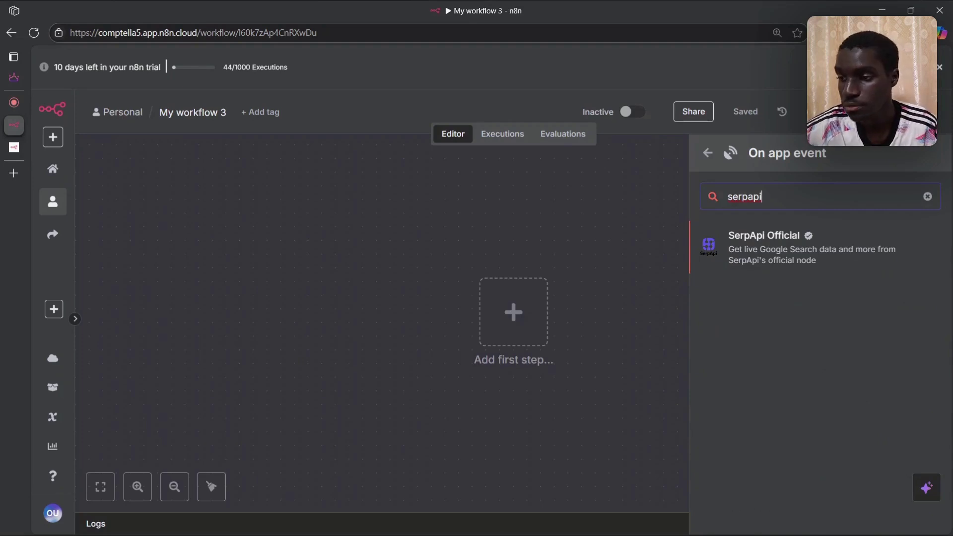
pyautogui.click(818, 244)
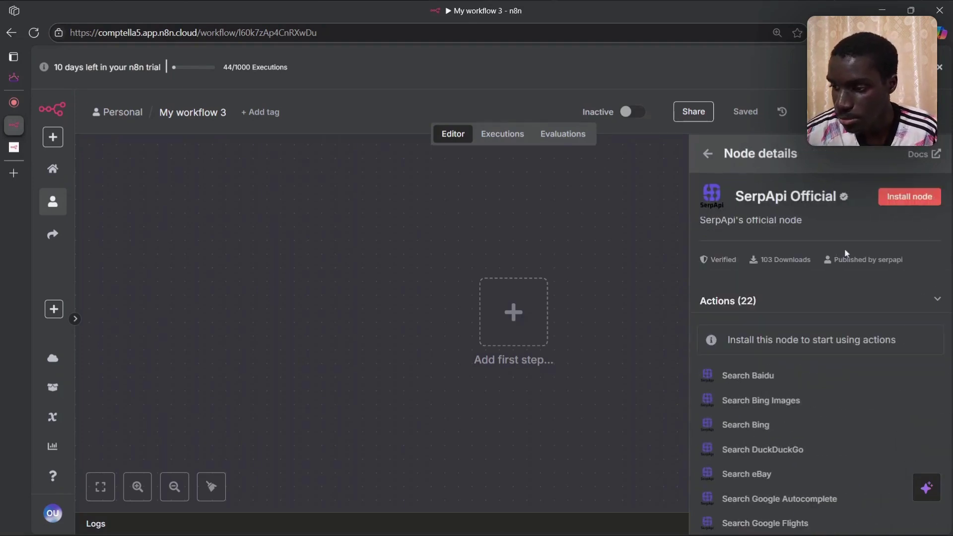
pyautogui.moveTo(845, 197)
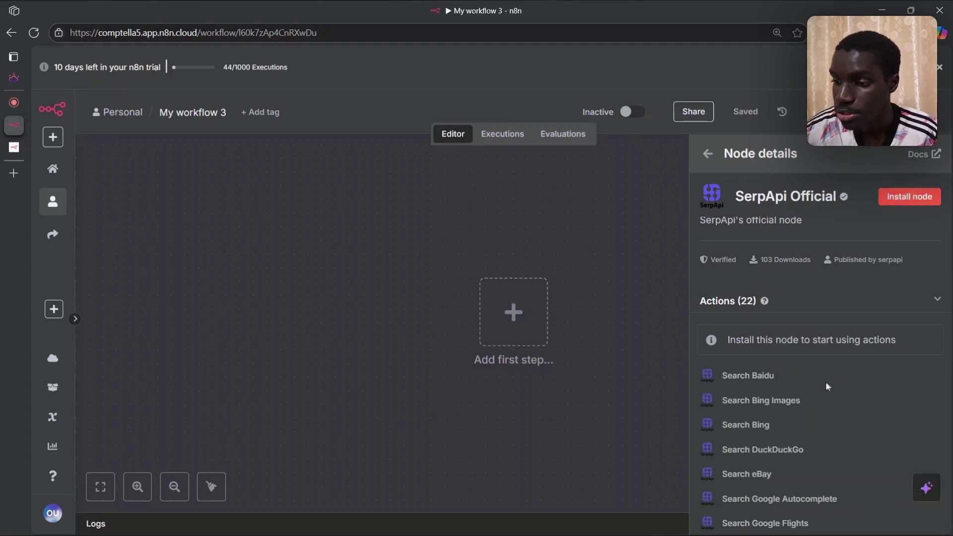
pyautogui.click(909, 197)
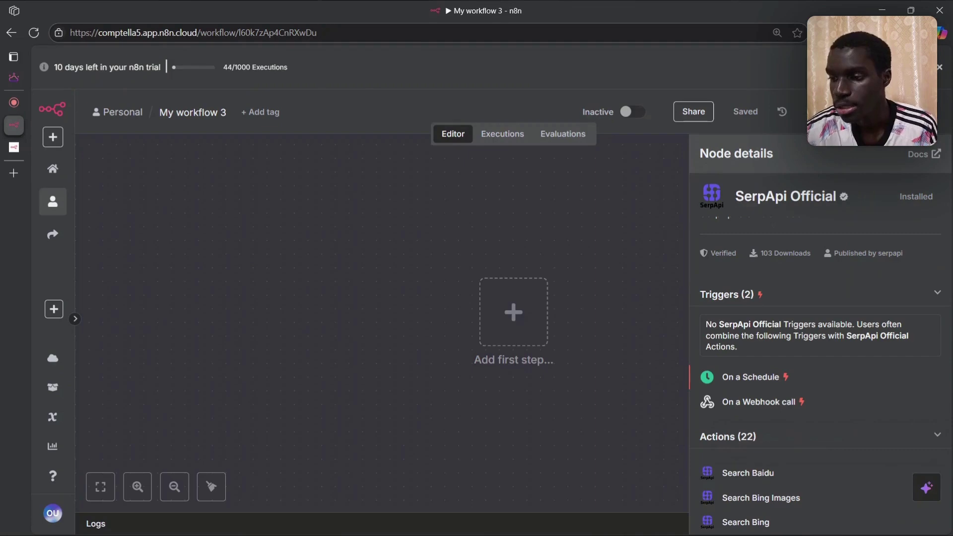
pyautogui.click(370, 211)
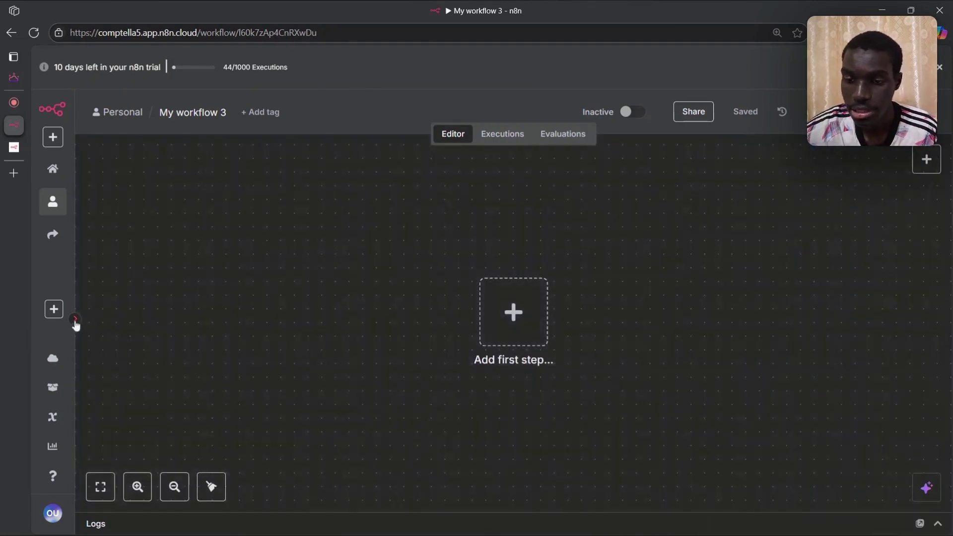
# - Open the Community nodes settings and view the documentation of the n8n-nodes-serpapi package
pyautogui.click(75, 320)
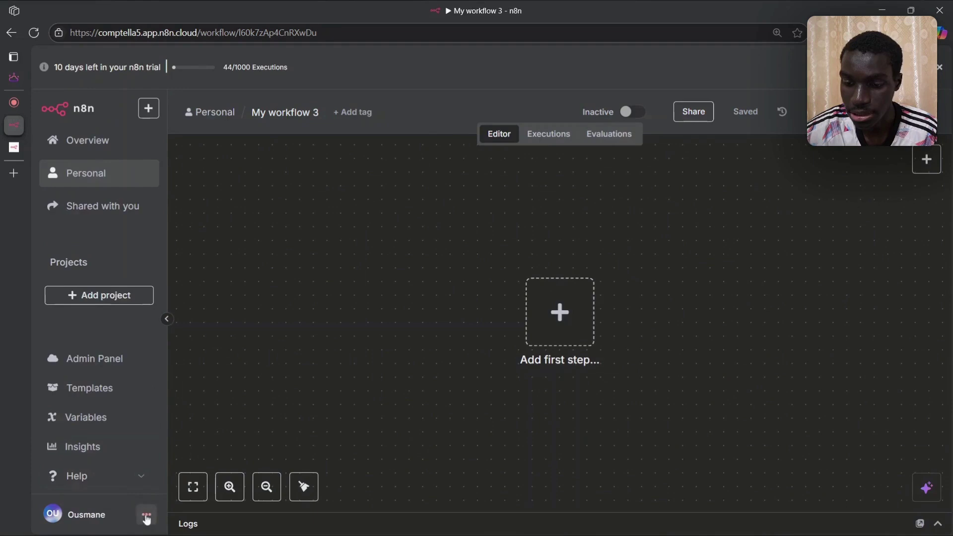
pyautogui.click(147, 517)
pyautogui.click(174, 460)
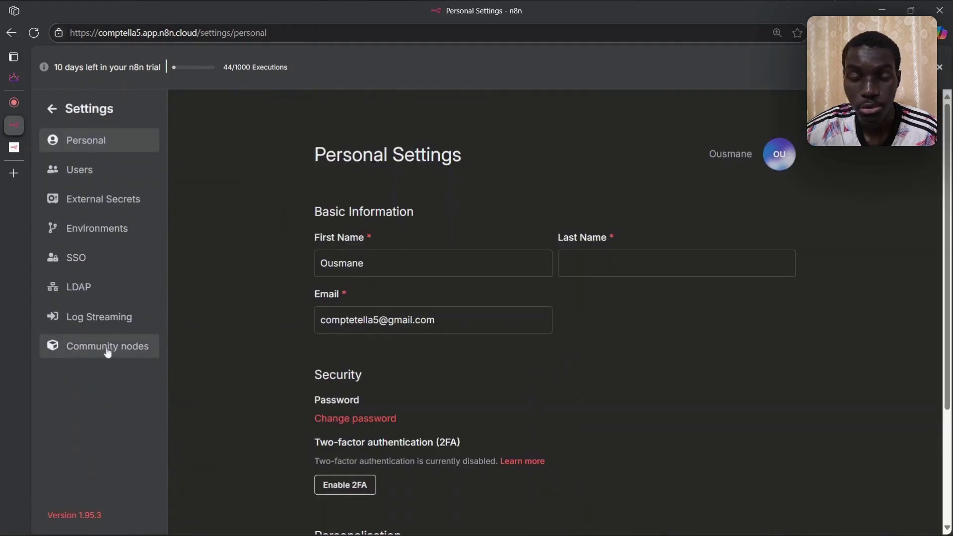
pyautogui.click(108, 352)
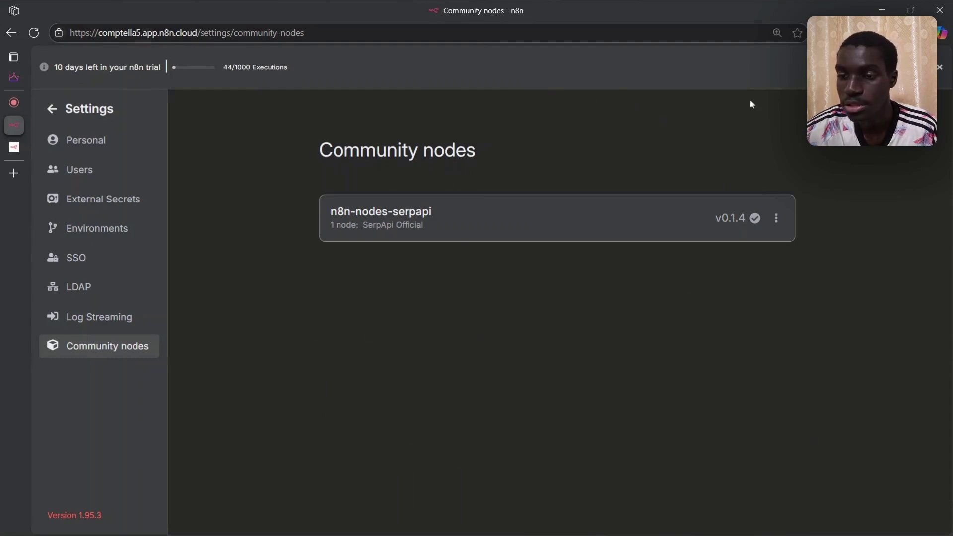
pyautogui.click(776, 221)
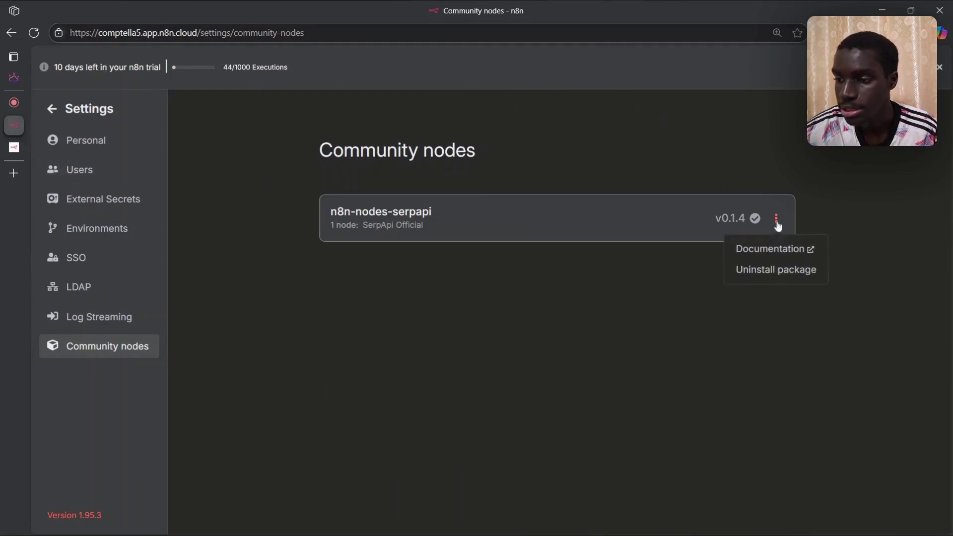
pyautogui.click(770, 249)
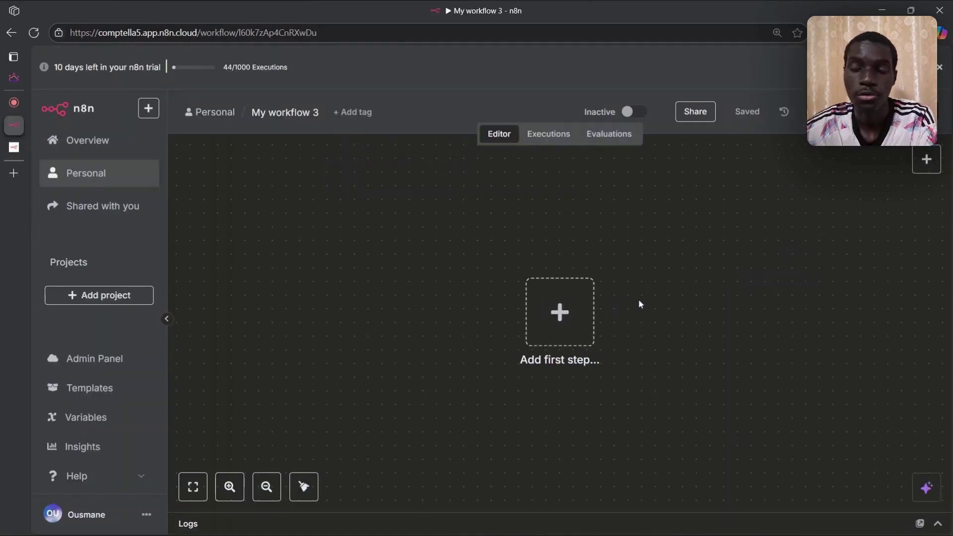
# - Search the workflow's first-step nodes for "serpapi" and review the triggers and actions offered by SerpApi Official
pyautogui.click(564, 297)
pyautogui.write('serpapi')
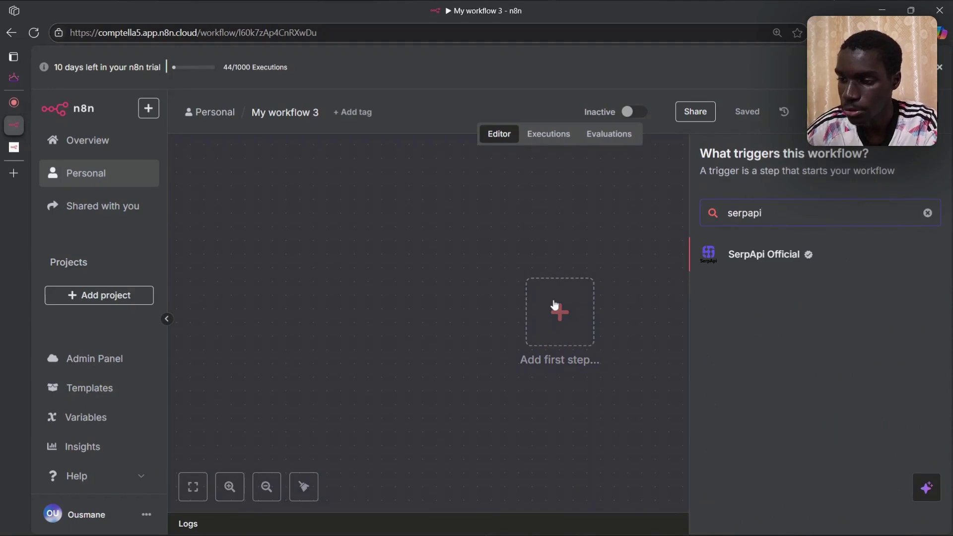
pyautogui.press('Return')
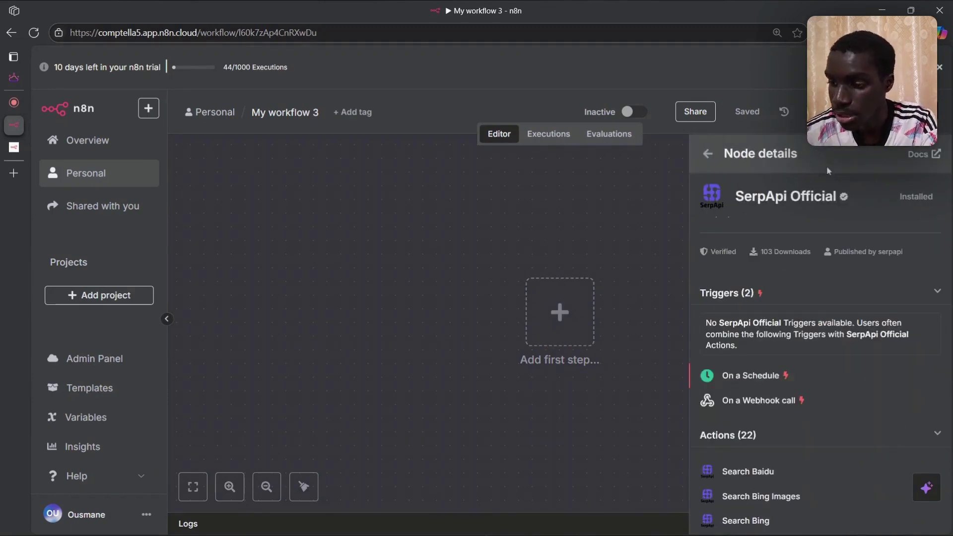
pyautogui.scroll(-5, 874, 353)
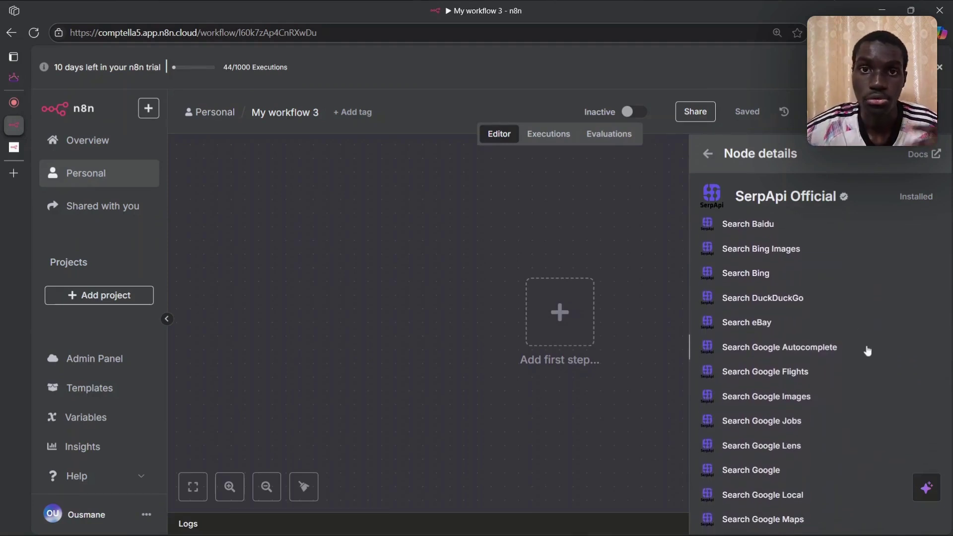
pyautogui.scroll(-2, 844, 350)
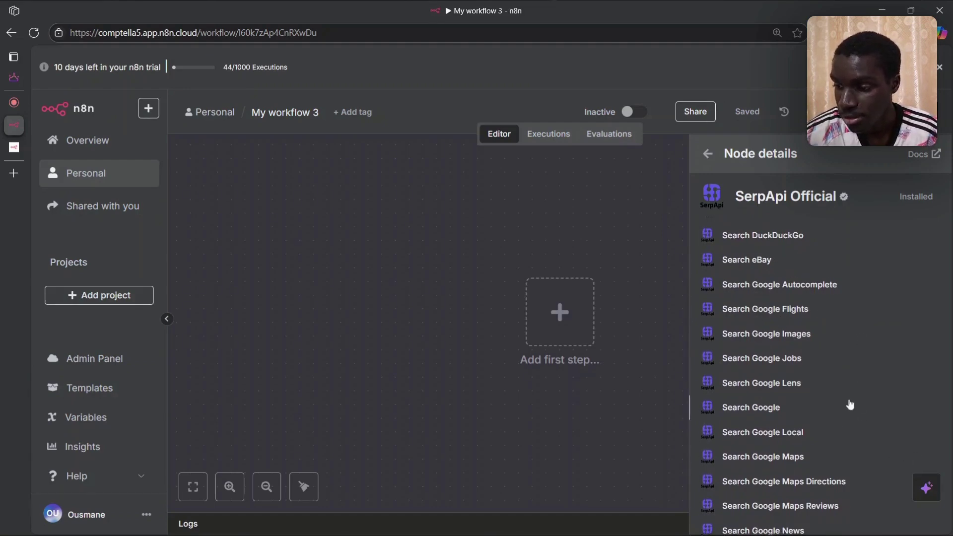
pyautogui.scroll(-4, 846, 400)
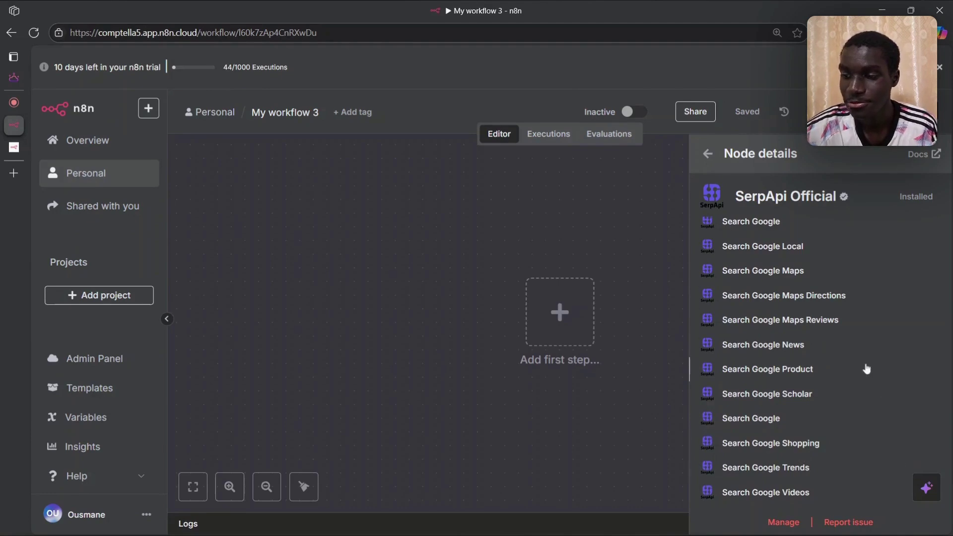
pyautogui.scroll(6, 867, 368)
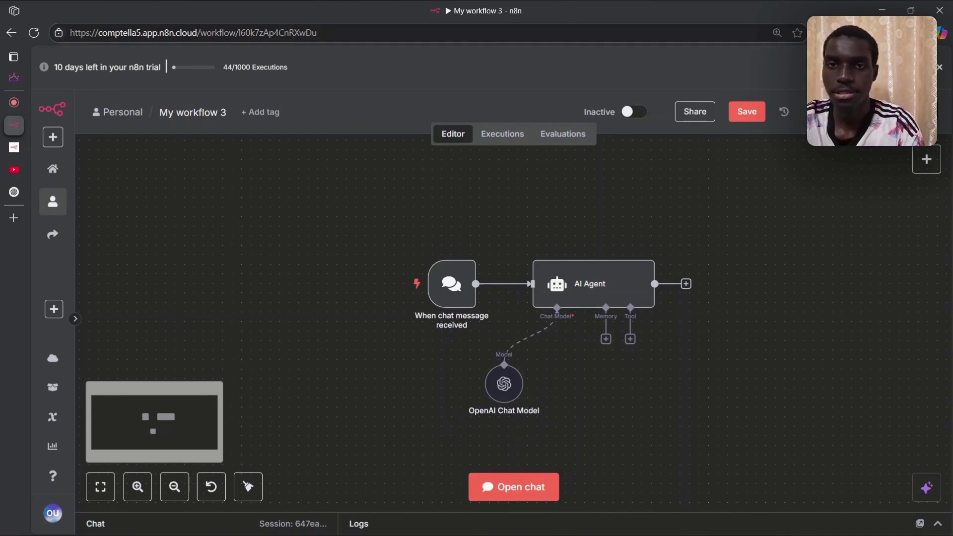
# - Delete all nodes from My workflow 3 and add an AI Agent node as the first step
pyautogui.hotkey('ctrl', 'a')
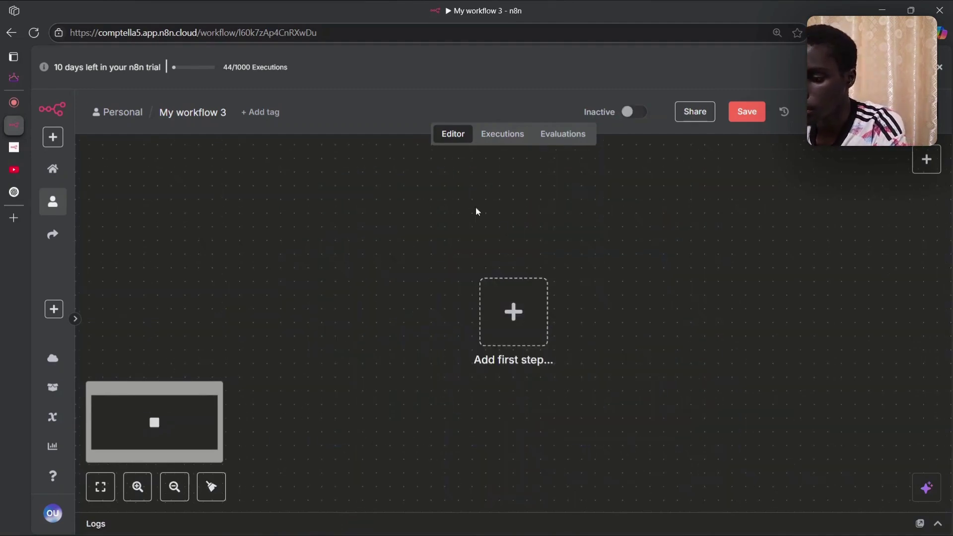
pyautogui.press('Delete')
pyautogui.click(520, 304)
pyautogui.write('ai agen')
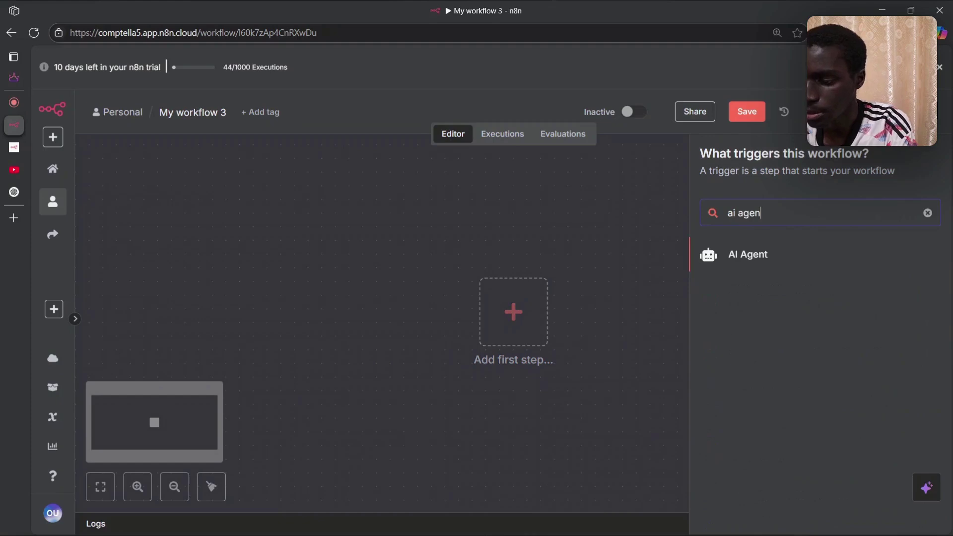
pyautogui.press('Return')
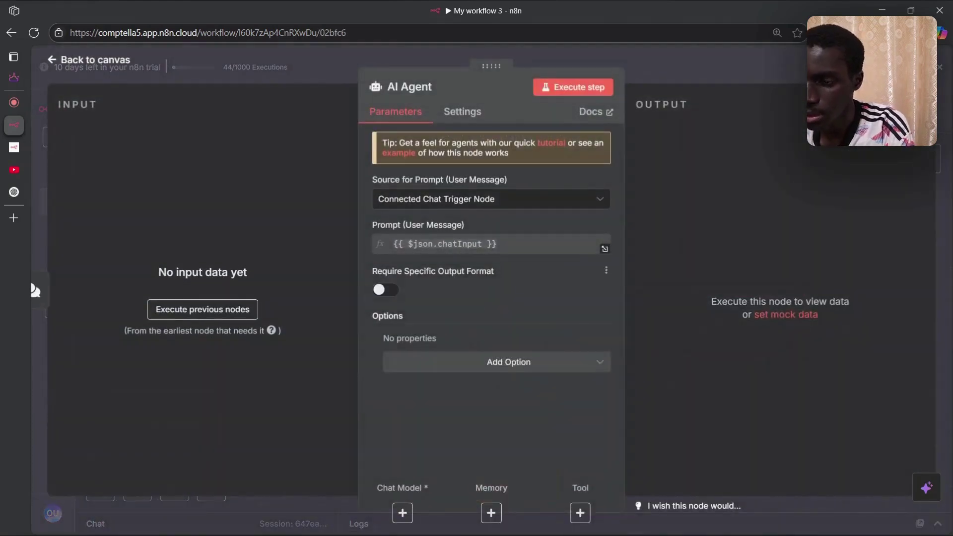
pyautogui.click(29, 279)
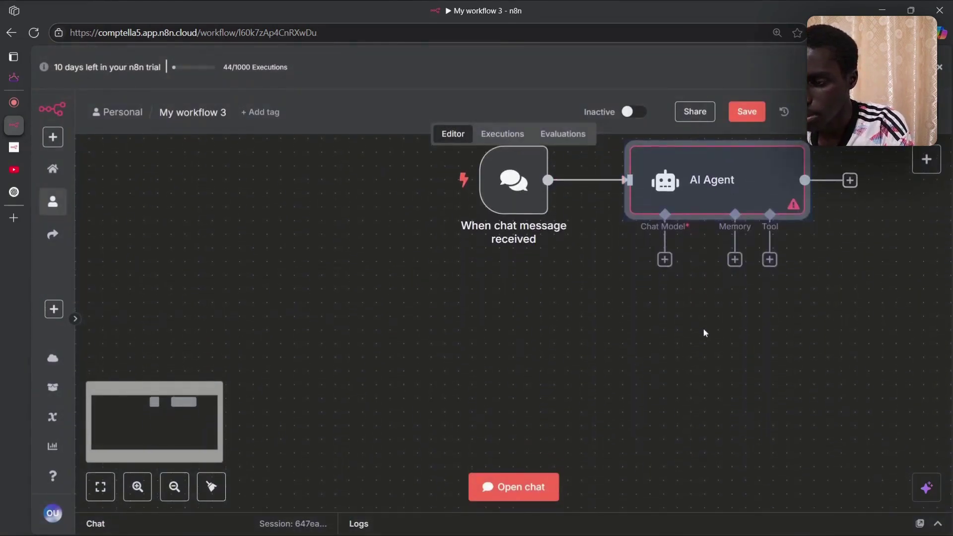
# - Attach an OpenAI Chat Model to the AI Agent as its chat model and return to the canvas
pyautogui.click(515, 213)
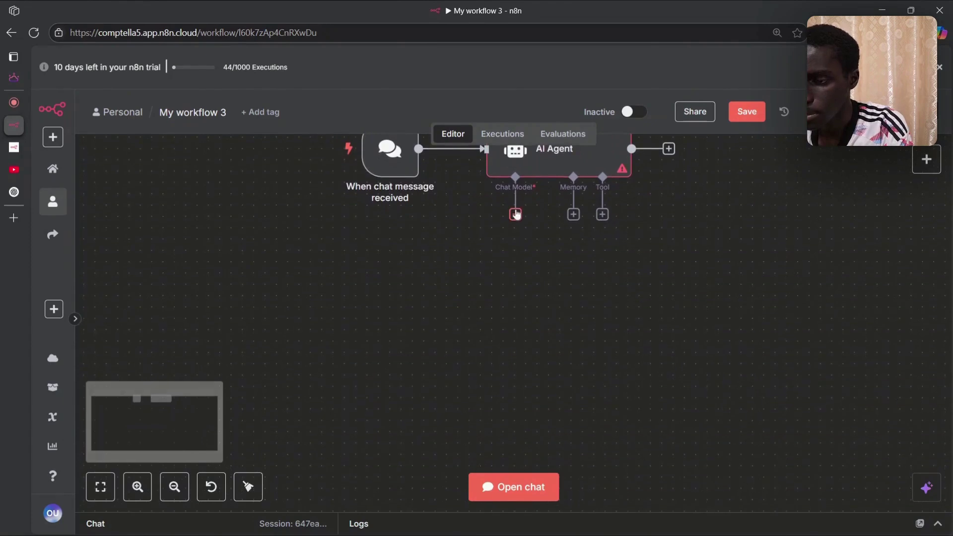
pyautogui.write('open')
pyautogui.press('Return')
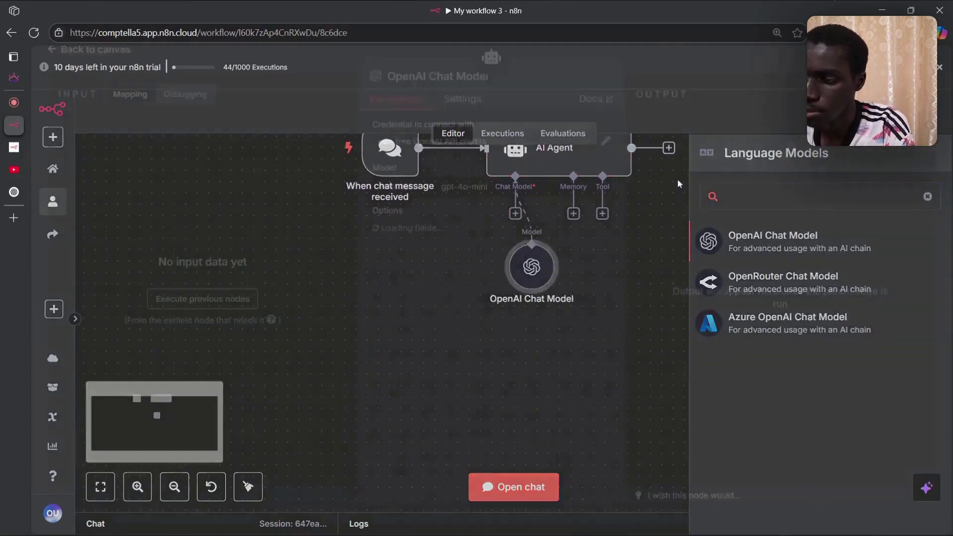
pyautogui.press('Escape')
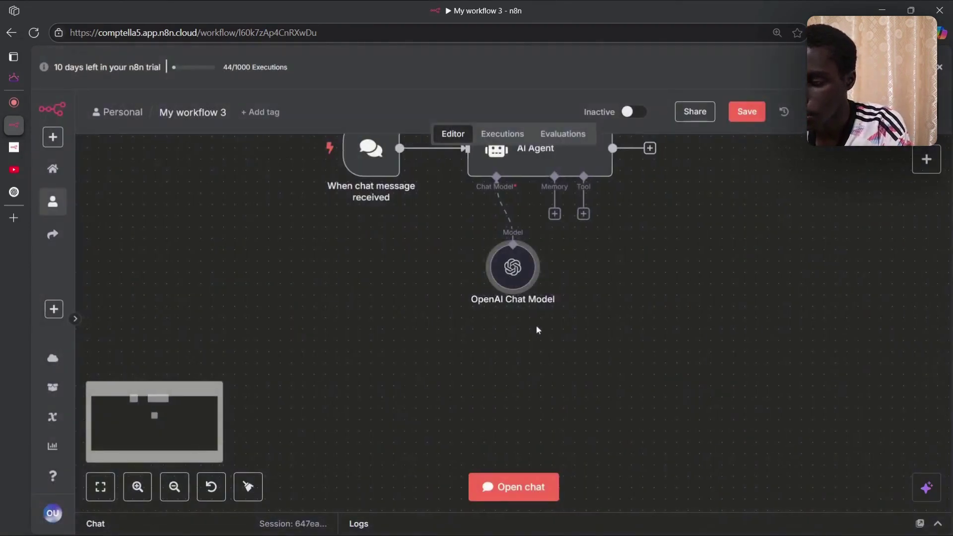
# - Add the SerpApi (Google Search) tool to the AI Agent and look through the options it offers
pyautogui.click(467, 255)
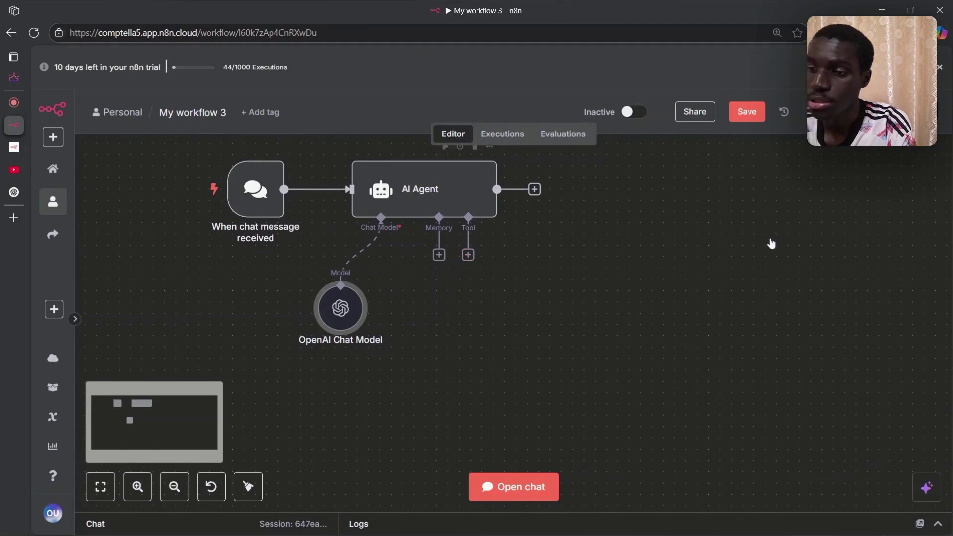
pyautogui.write('serpa')
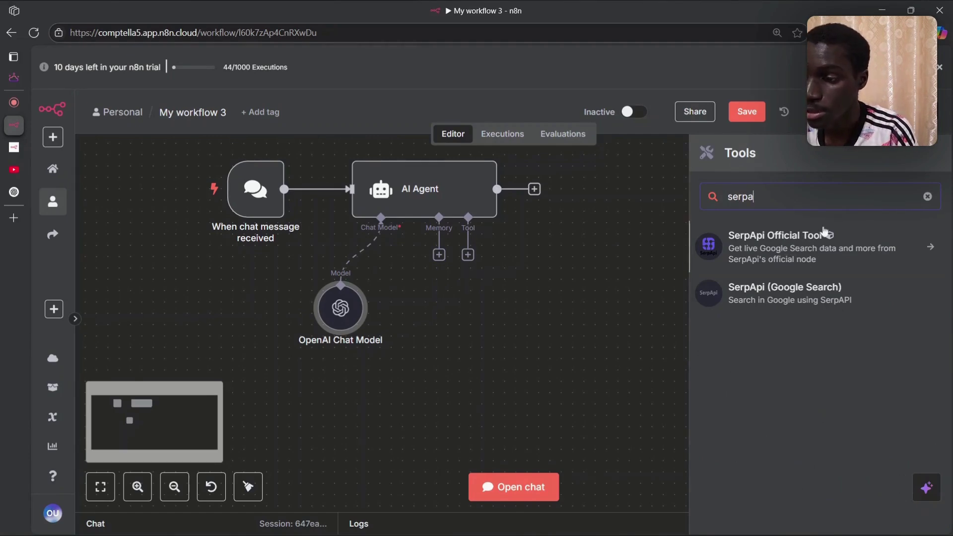
pyautogui.moveTo(832, 239)
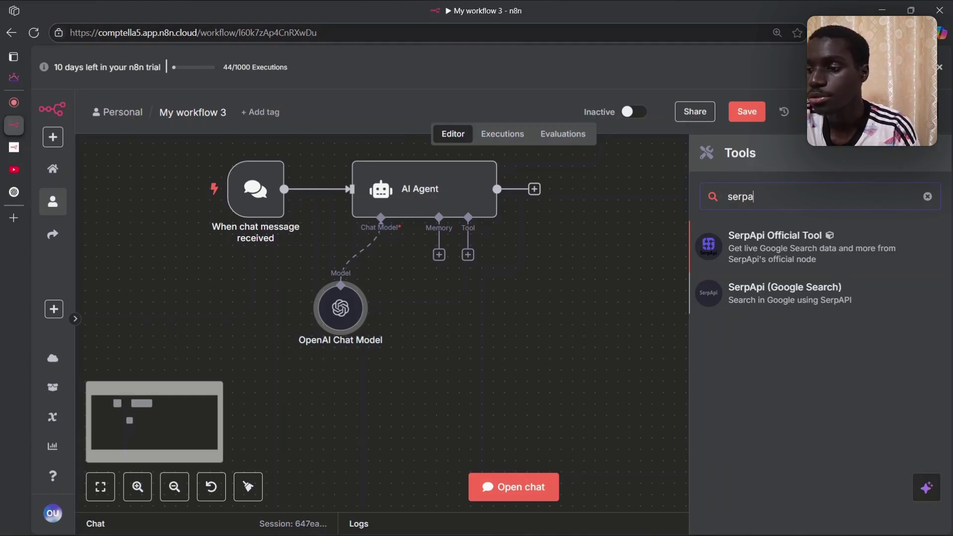
pyautogui.click(759, 301)
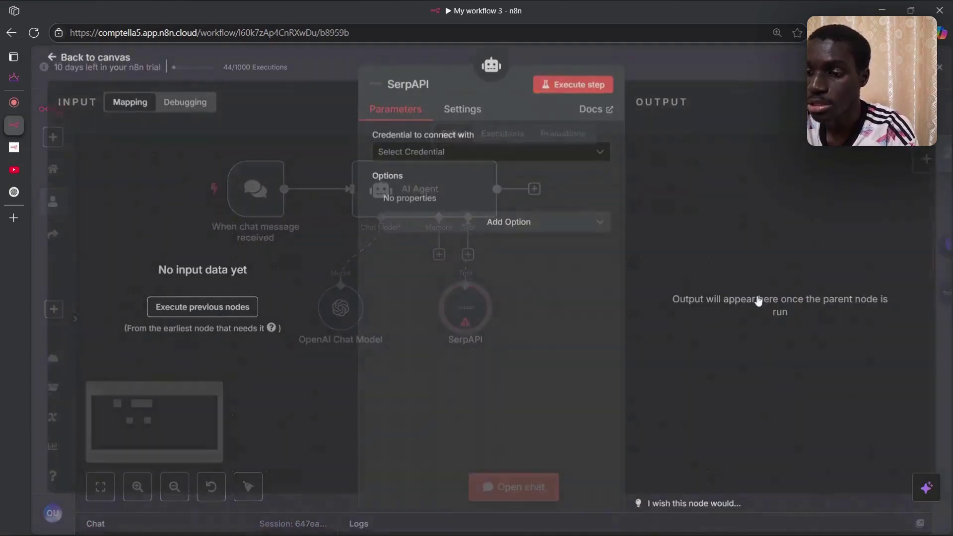
pyautogui.click(599, 228)
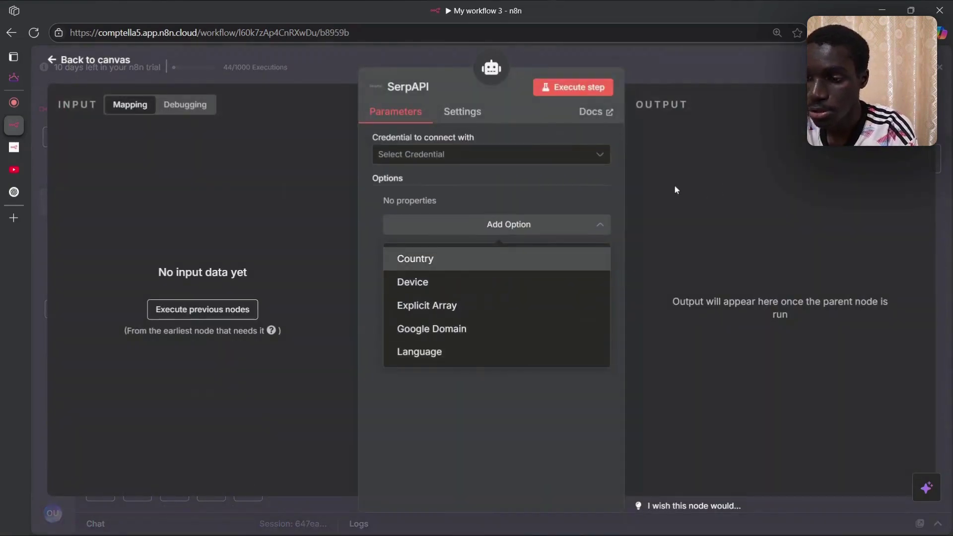
pyautogui.press('Escape')
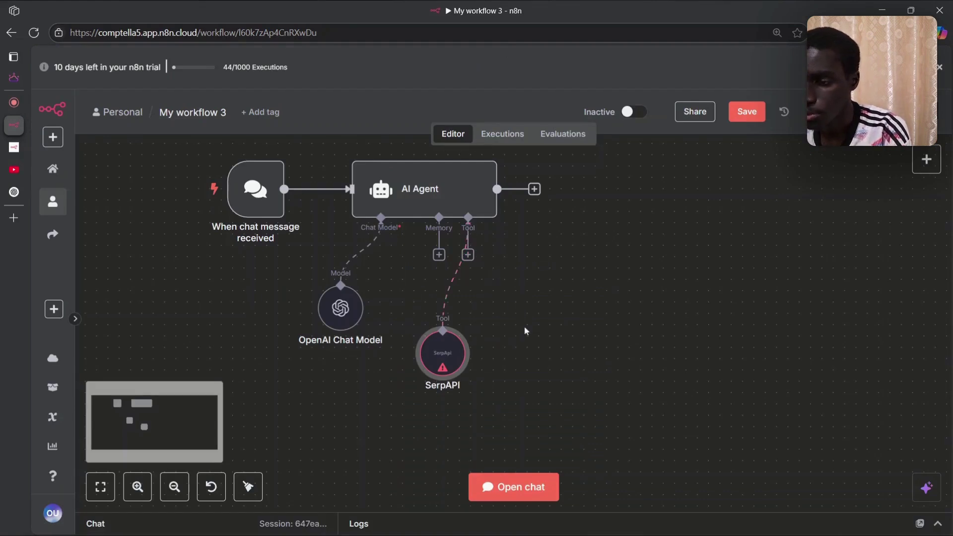
# - Add the SerpApi Official Tool to the AI Agent as a second tool
pyautogui.press('Tab')
pyautogui.write('serpa')
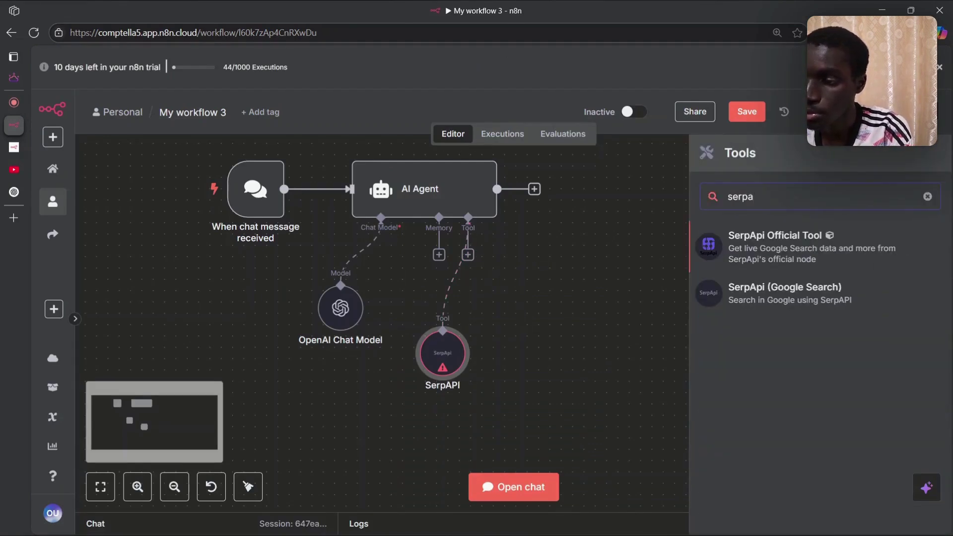
pyautogui.click(820, 262)
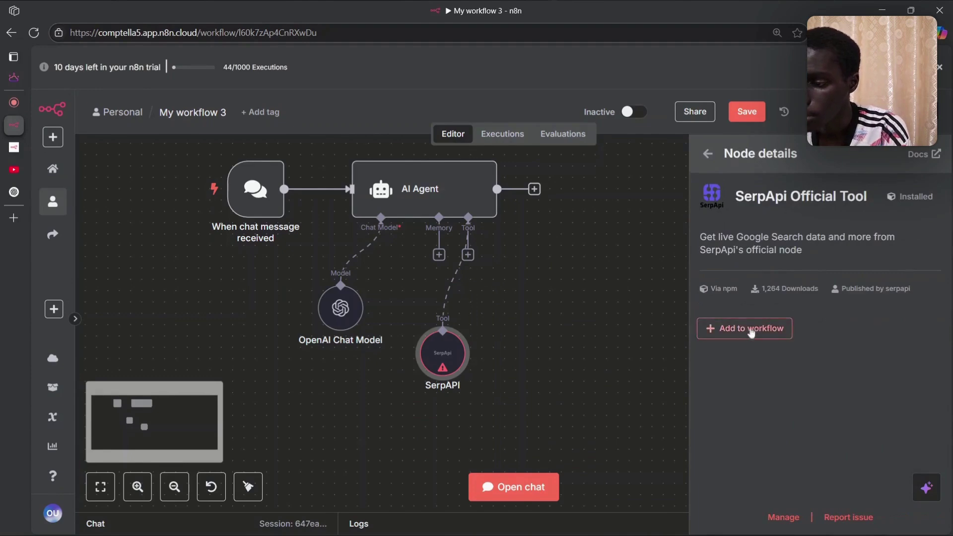
pyautogui.click(744, 330)
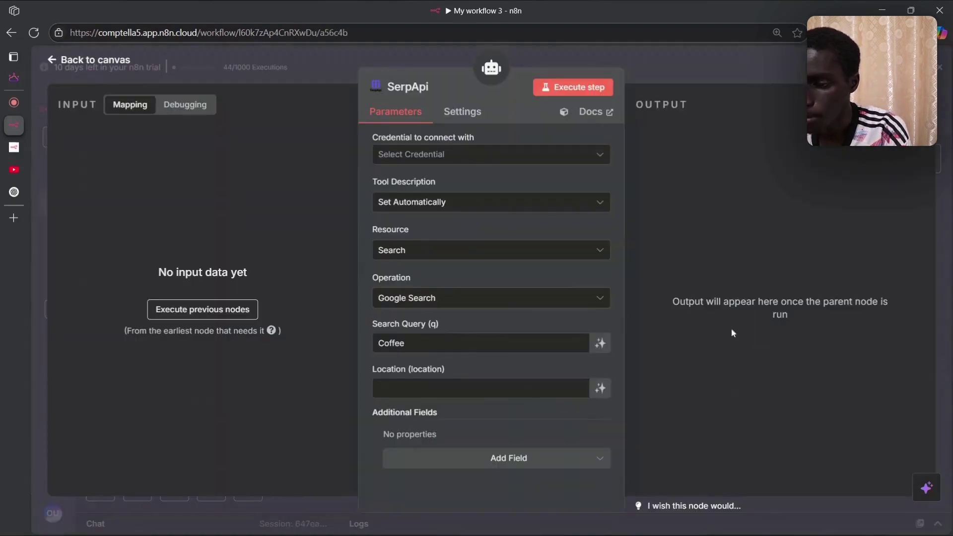
# - Browse the search operations available in the SerpApi Official tool
pyautogui.click(509, 304)
pyautogui.scroll(-6, 526, 348)
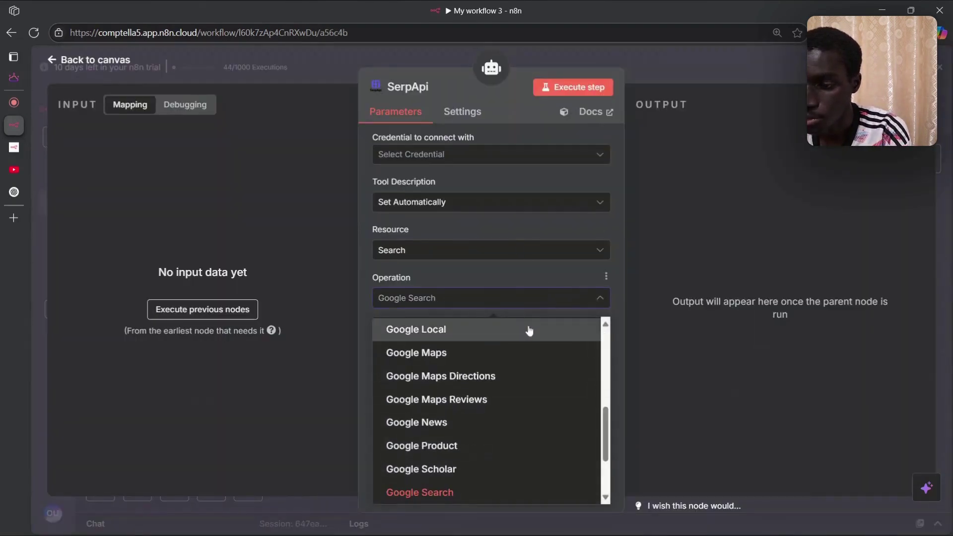
pyautogui.scroll(2, 524, 447)
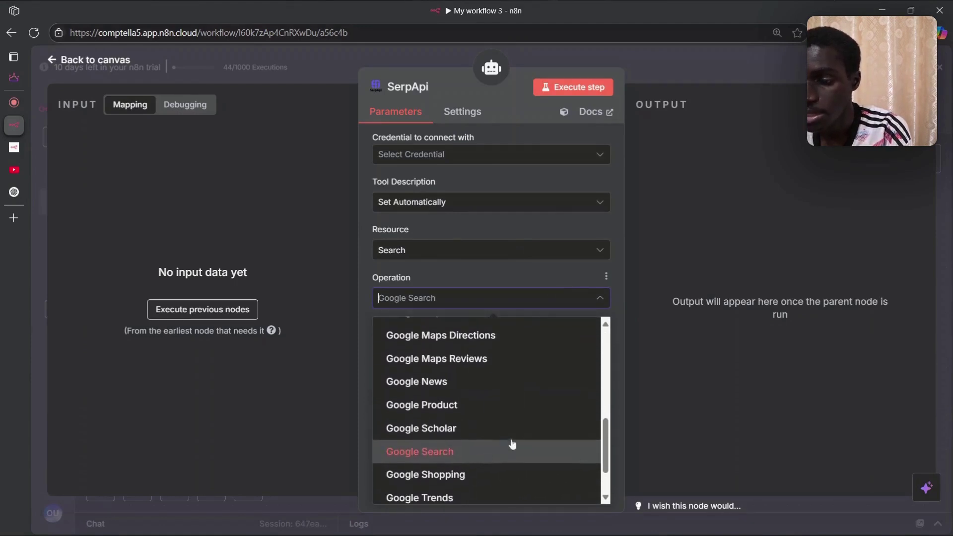
pyautogui.scroll(5, 512, 439)
pyautogui.scroll(3, 535, 391)
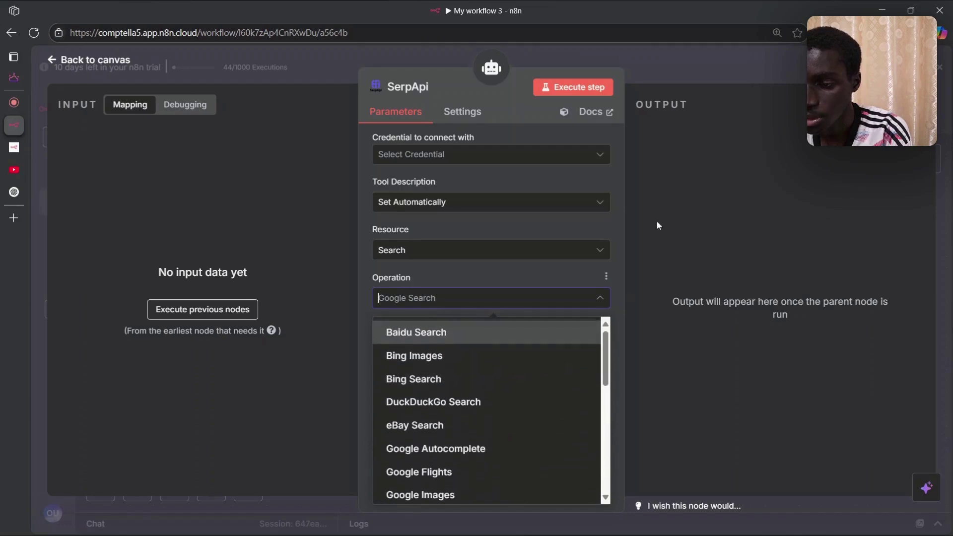
# - Look through the additional fields offered for the Google Search operation and return to the canvas
pyautogui.click(657, 221)
pyautogui.click(571, 458)
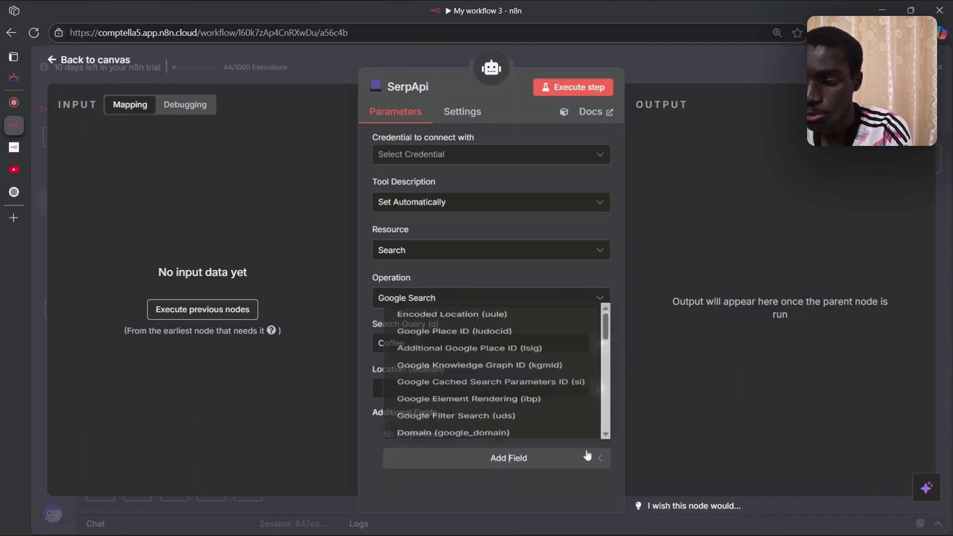
pyautogui.scroll(-3, 544, 344)
pyautogui.scroll(3, 544, 344)
pyautogui.click(689, 76)
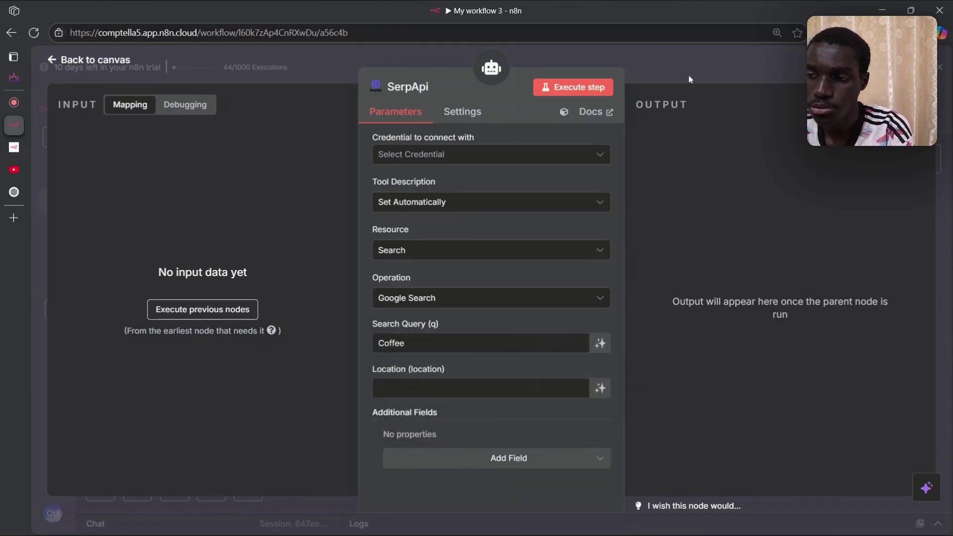
pyautogui.click(693, 58)
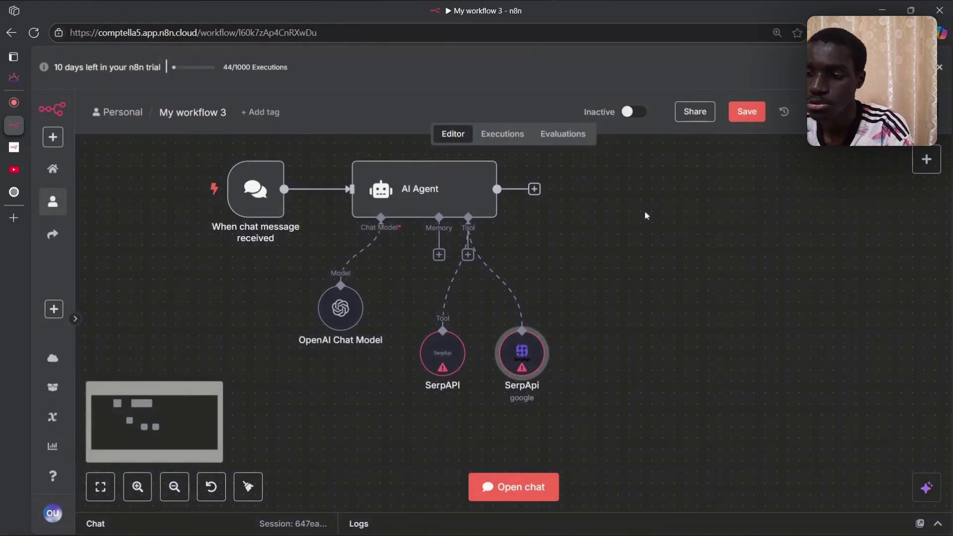
# - Delete the built-in SerpAPI tool and move the official SerpApi tool directly beneath the AI Agent's Tool connector
pyautogui.moveTo(531, 317)
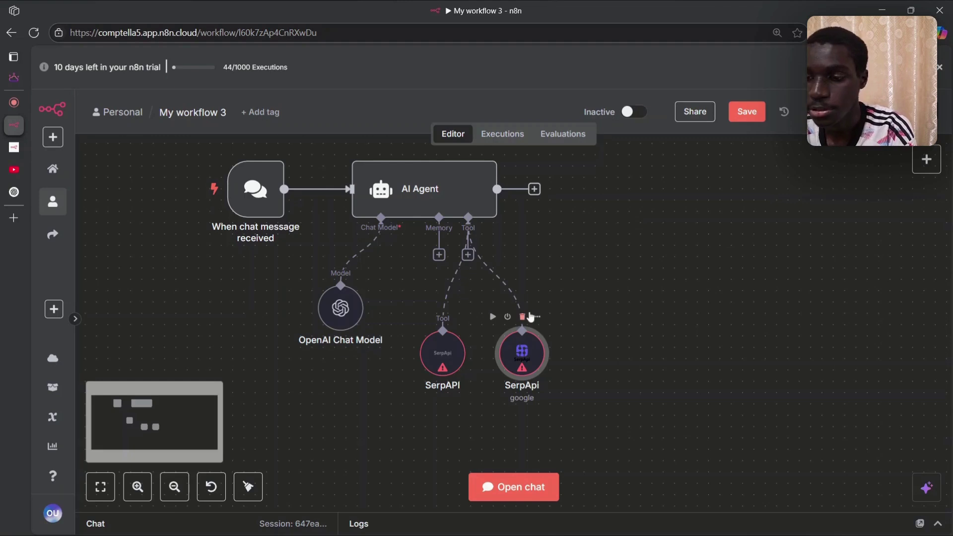
pyautogui.click(446, 353)
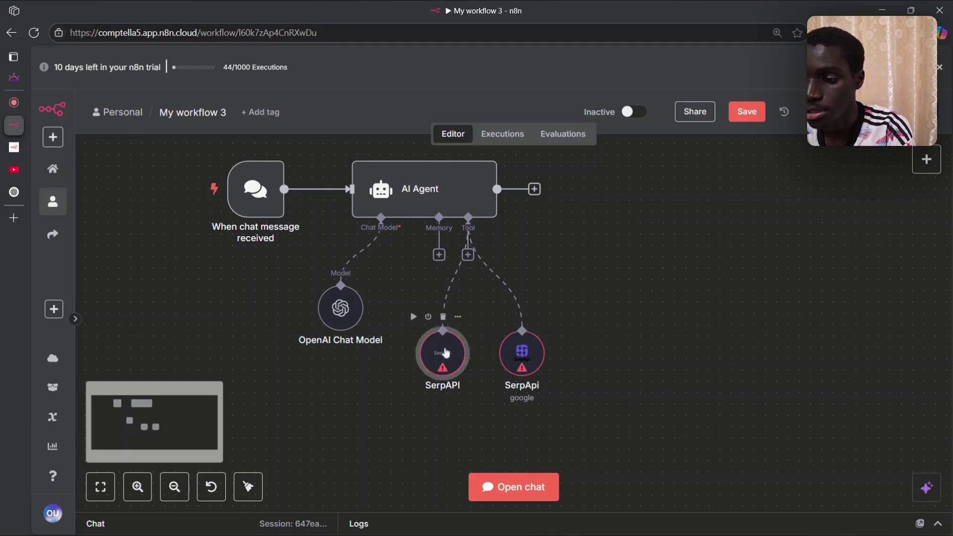
pyautogui.click(443, 318)
pyautogui.moveTo(529, 346); pyautogui.dragTo(456, 311)
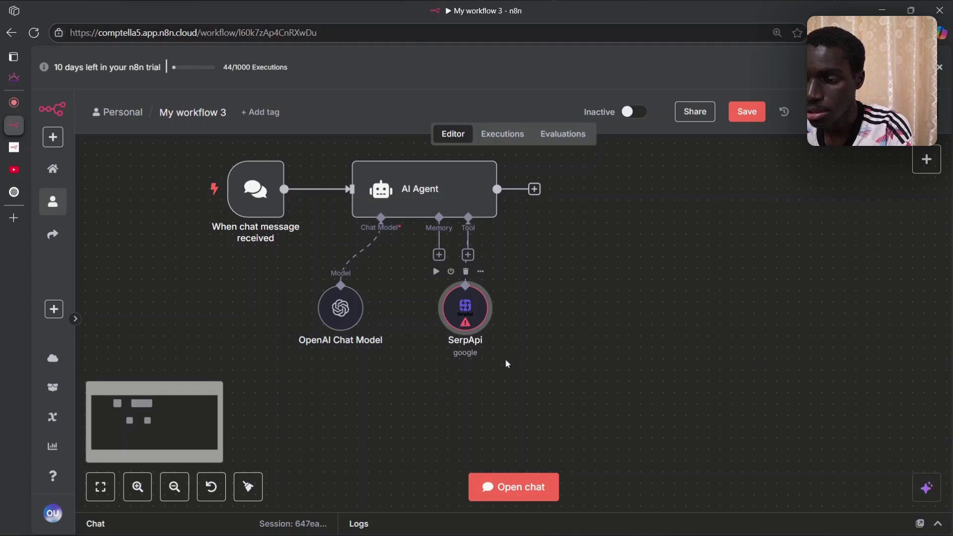
pyautogui.moveTo(514, 377); pyautogui.dragTo(401, 256)
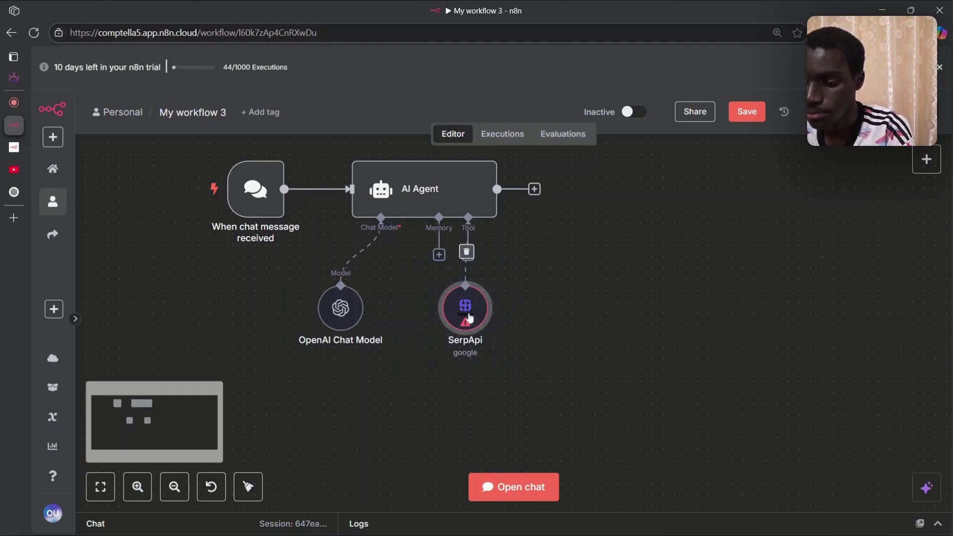
# - Duplicate the official SerpApi tool four times and spread the copies out beside the original
pyautogui.hotkey('ctrl', 'c')
pyautogui.hotkey('ctrl', 'v')
pyautogui.moveTo(509, 372); pyautogui.dragTo(525, 312)
pyautogui.hotkey('ctrl', 'v')
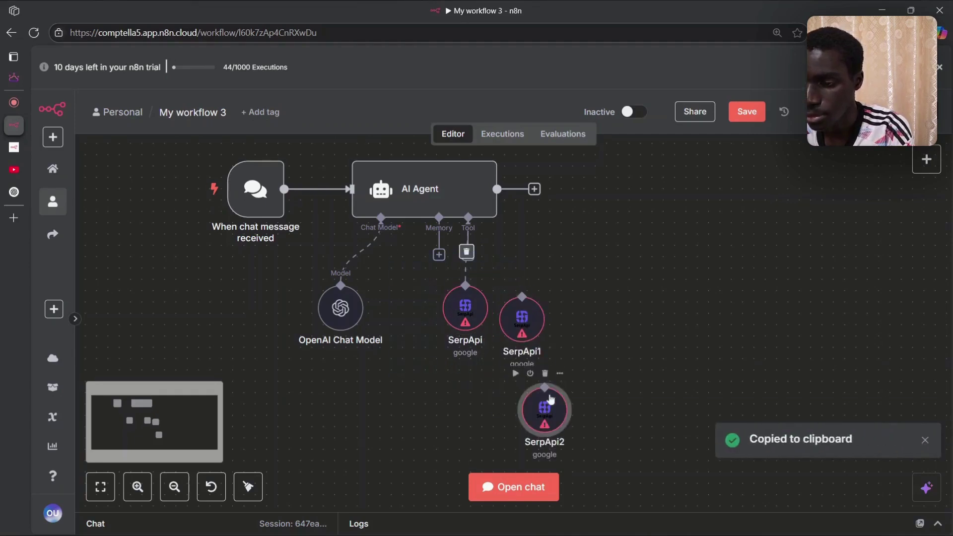
pyautogui.moveTo(550, 399); pyautogui.dragTo(595, 329)
pyautogui.hotkey('ctrl', 'v')
pyautogui.moveTo(546, 400); pyautogui.dragTo(692, 363)
pyautogui.hotkey('ctrl', 'v')
# - Line up the five SerpApi tools in an even row and connect the four copies to the AI Agent's Tool input
pyautogui.moveTo(464, 315); pyautogui.dragTo(441, 326)
pyautogui.moveTo(517, 330); pyautogui.dragTo(501, 328)
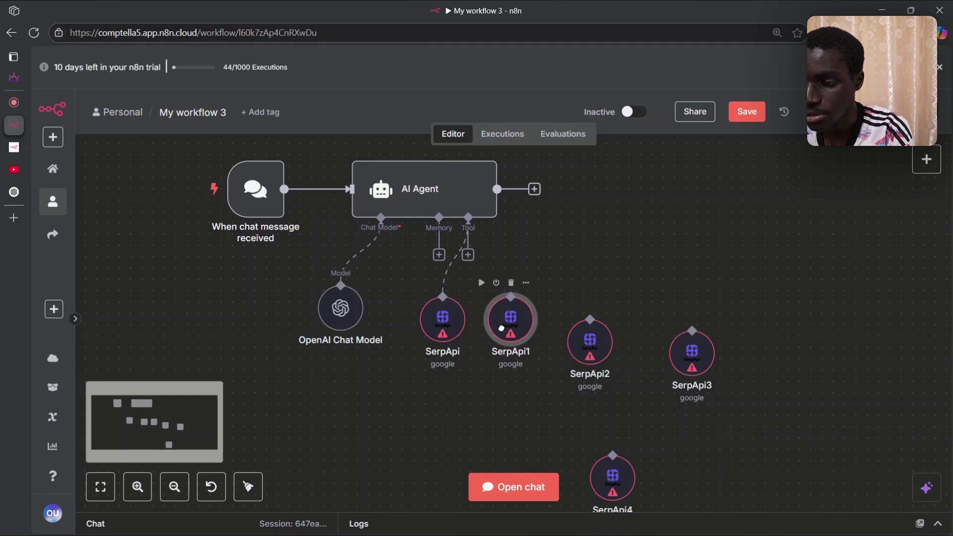
pyautogui.moveTo(590, 354); pyautogui.dragTo(578, 332)
pyautogui.moveTo(613, 481); pyautogui.dragTo(635, 323)
pyautogui.moveTo(685, 349); pyautogui.dragTo(683, 316)
pyautogui.moveTo(577, 320); pyautogui.dragTo(564, 320)
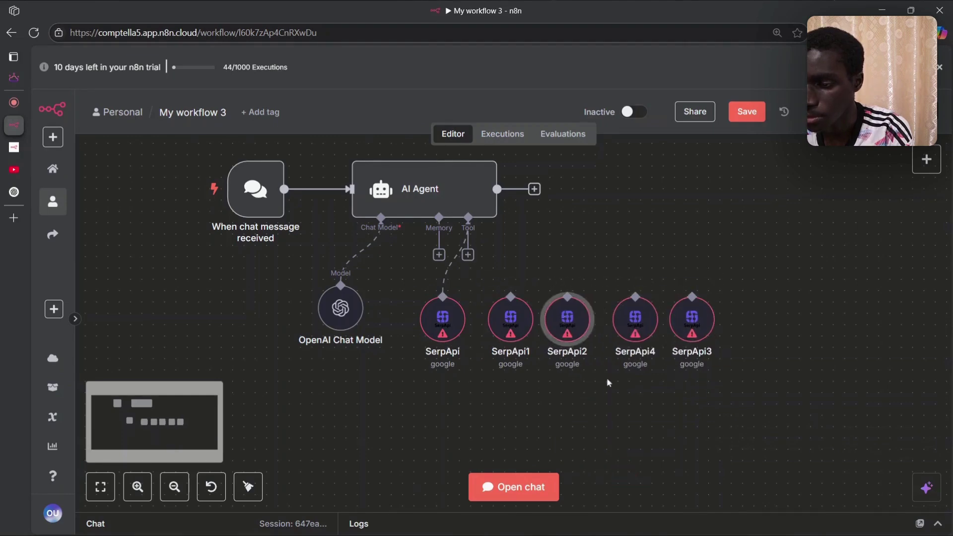
pyautogui.click(626, 330)
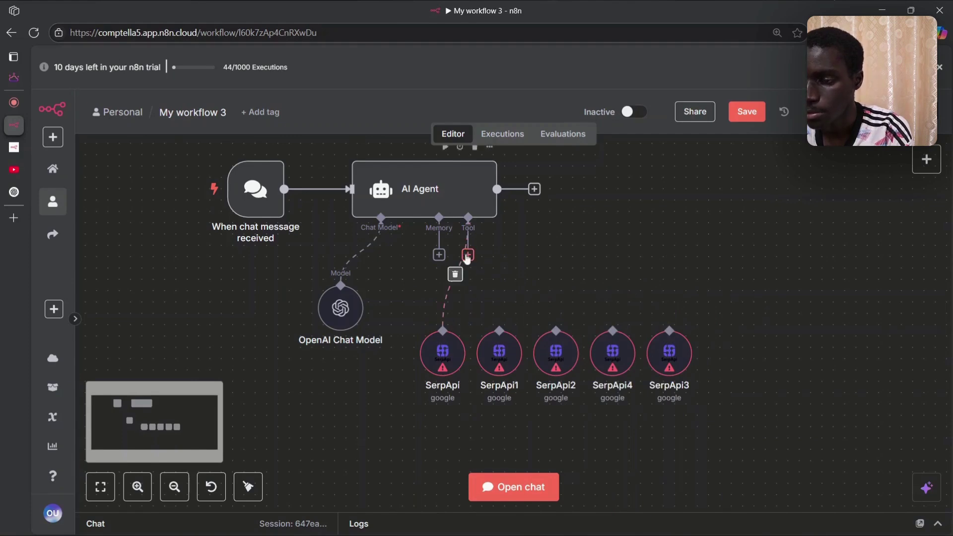
pyautogui.moveTo(467, 254); pyautogui.dragTo(499, 331)
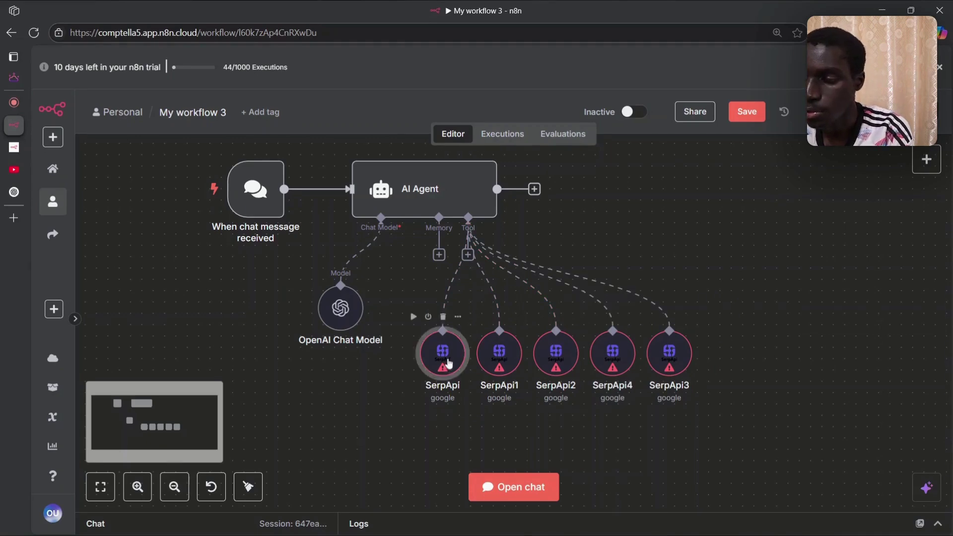
# - Start a new credential for the first SerpApi tool, open the SerpApi documentation from it and sign in to the SerpApi account
pyautogui.doubleClick(455, 352)
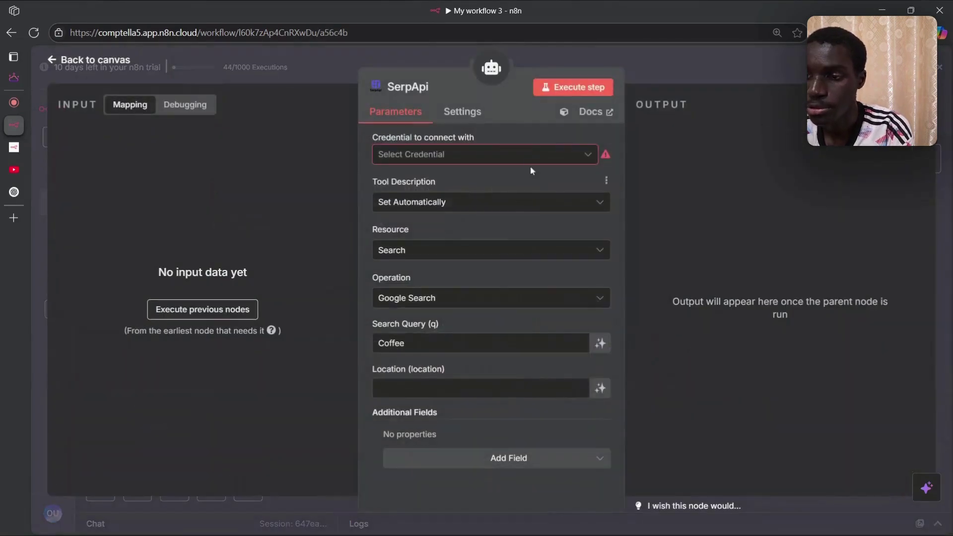
pyautogui.click(531, 156)
pyautogui.click(493, 190)
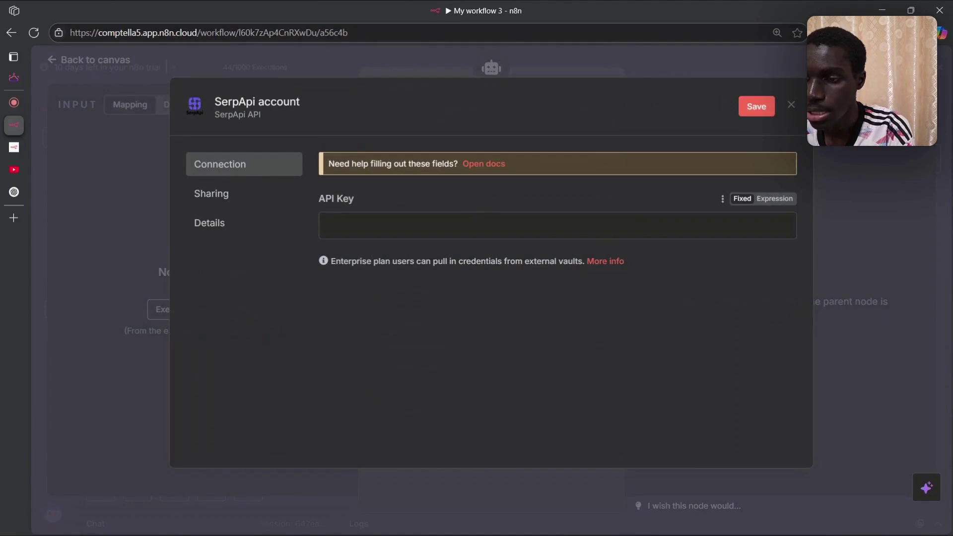
pyautogui.click(492, 163)
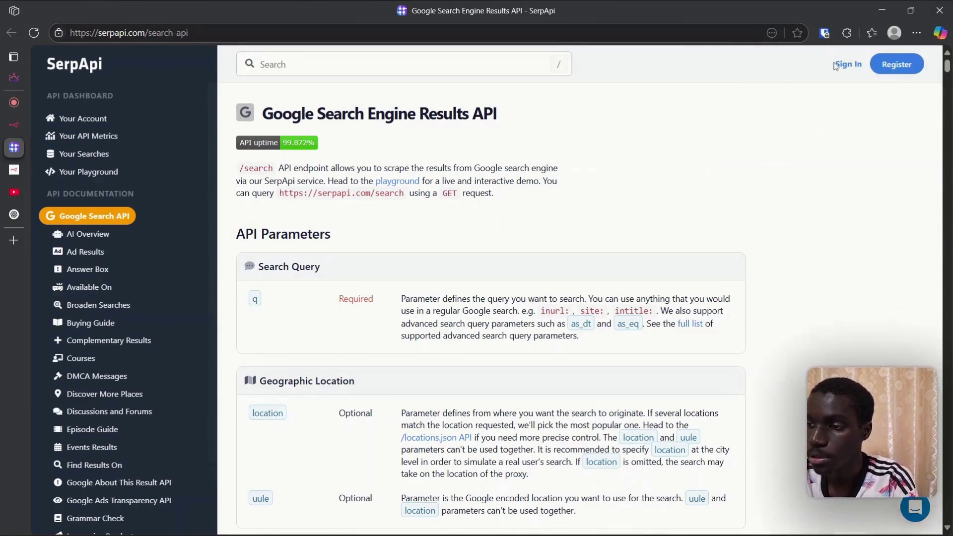
pyautogui.click(849, 64)
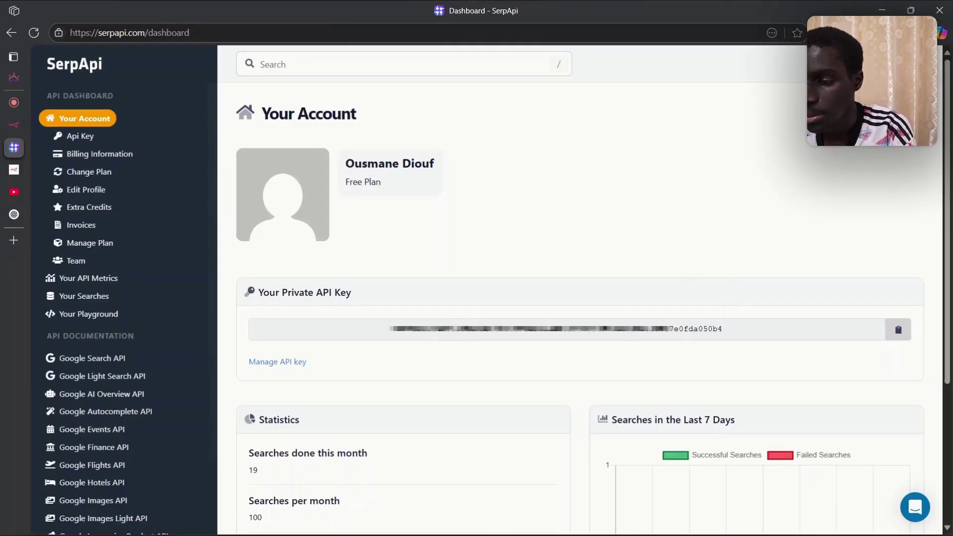
# - Copy the private API key from the SerpApi dashboard, paste it into the n8n credential's API Key field and save the credential
pyautogui.moveTo(722, 329); pyautogui.dragTo(412, 329)
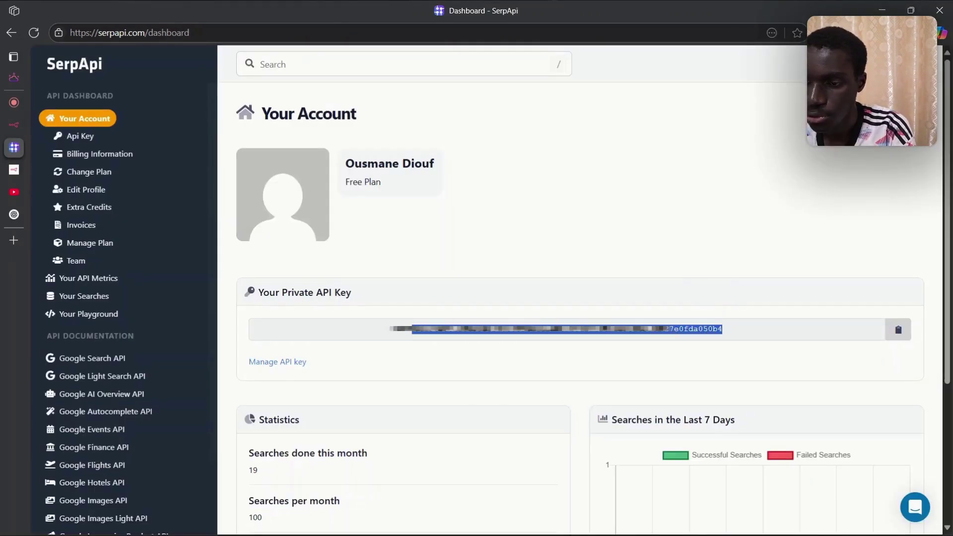
pyautogui.click(14, 125)
pyautogui.click(576, 229)
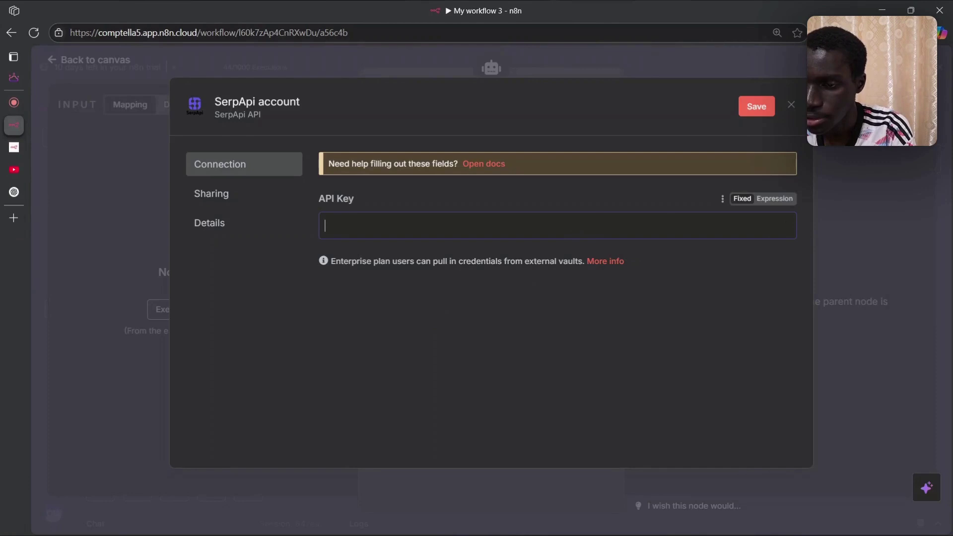
pyautogui.hotkey('ctrl', 'v')
pyautogui.click(756, 106)
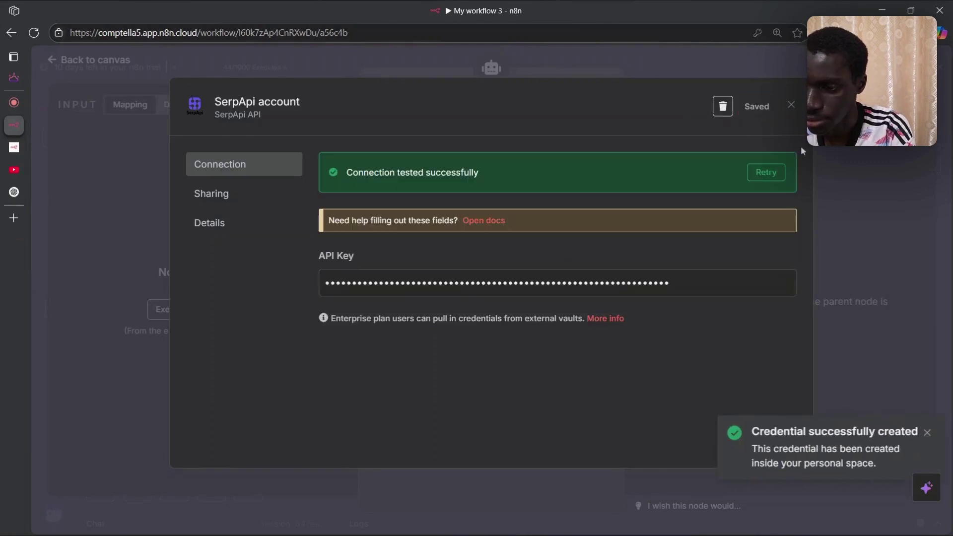
pyautogui.click(829, 144)
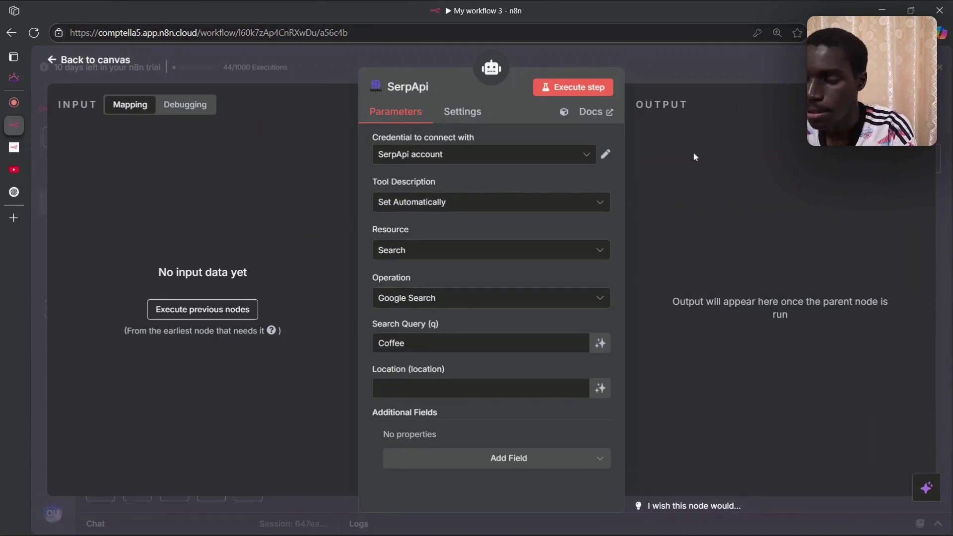
pyautogui.click(718, 65)
# - Open each of the four copied SerpApi tools to assign the SerpApi account credential, and save the workflow
pyautogui.click(499, 353)
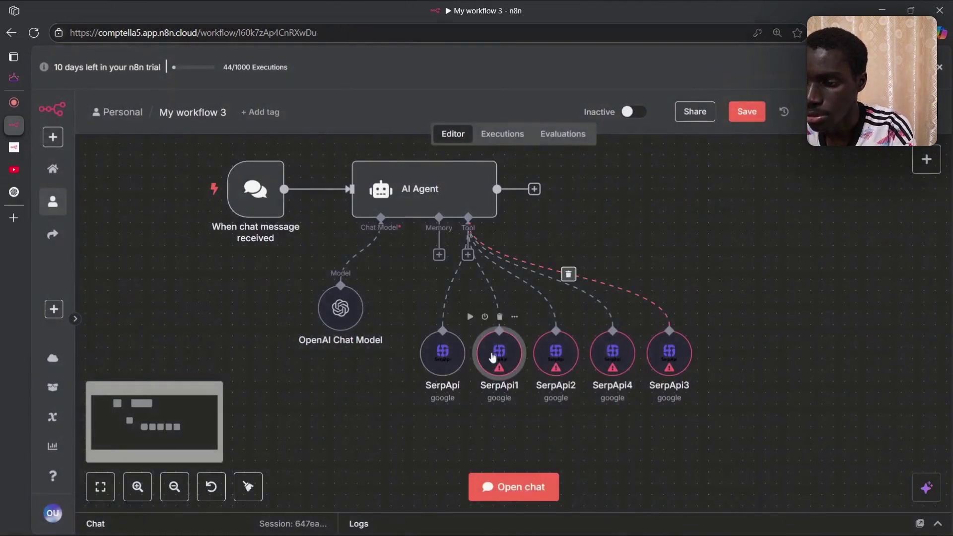
pyautogui.doubleClick(499, 352)
pyautogui.press('Escape')
pyautogui.click(556, 353)
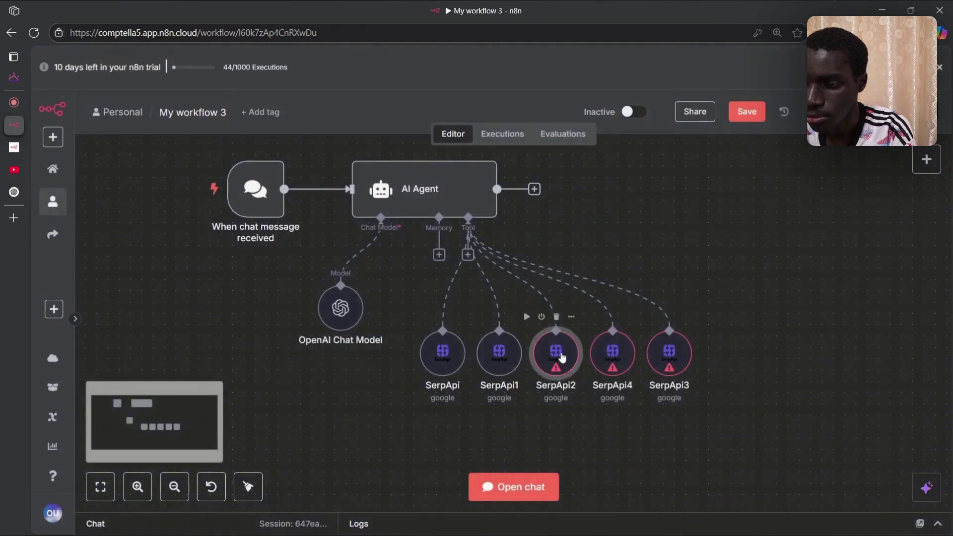
pyautogui.doubleClick(557, 352)
pyautogui.press('Escape')
pyautogui.click(610, 350)
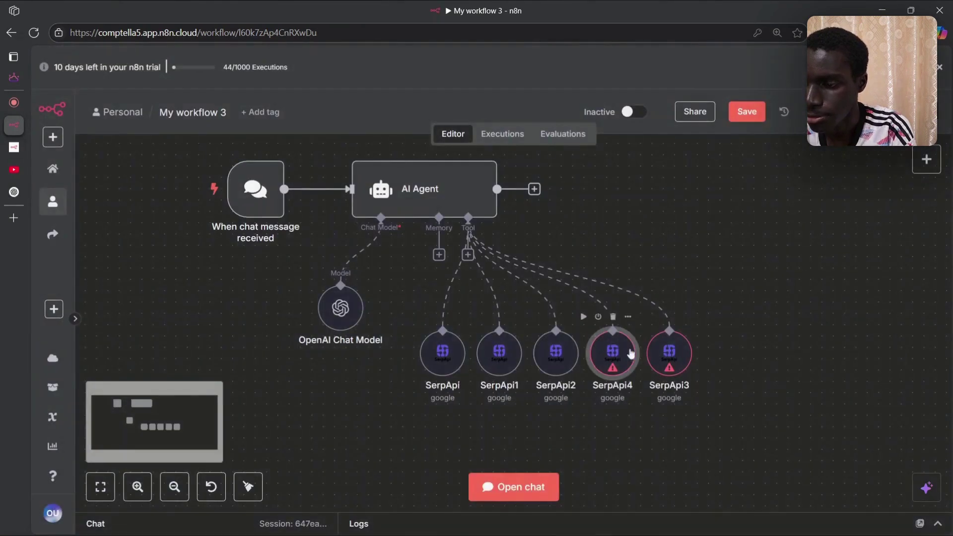
pyautogui.doubleClick(609, 350)
pyautogui.press('Escape')
pyautogui.click(677, 357)
pyautogui.doubleClick(678, 358)
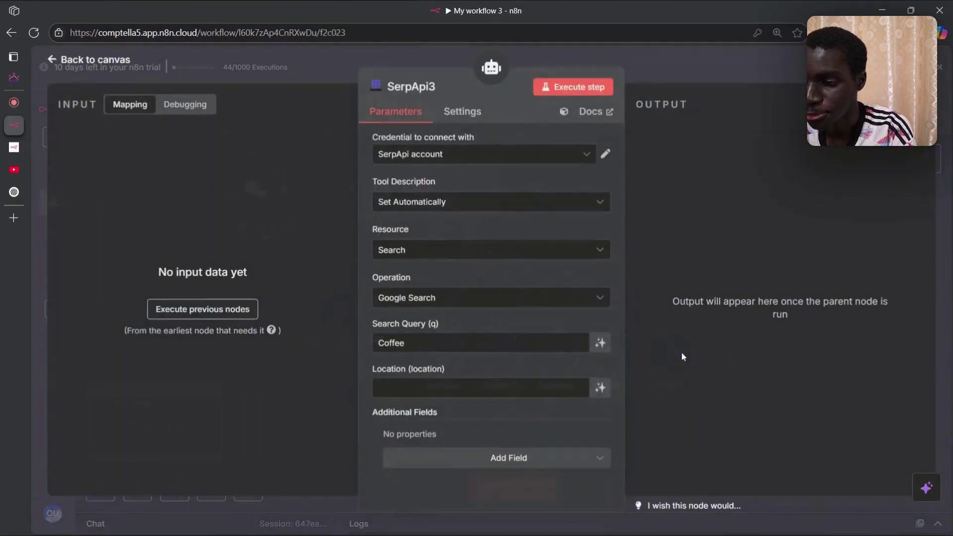
pyautogui.press('Escape')
pyautogui.click(742, 110)
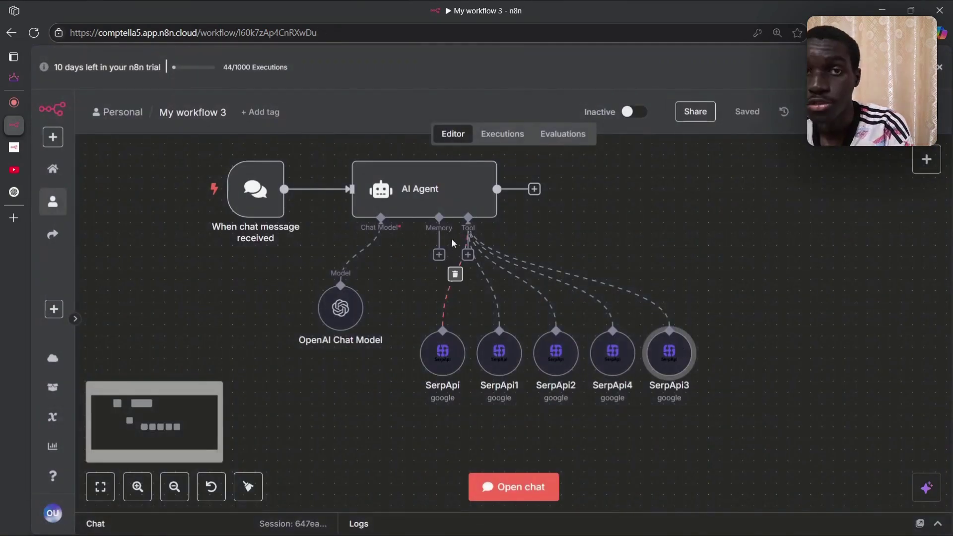
# - Add a System Message to the AI Agent starting "Tu es un agent de voyage sympathique", describing guidance for vacation or business travel searches and decisions
pyautogui.click(449, 191)
pyautogui.doubleClick(449, 191)
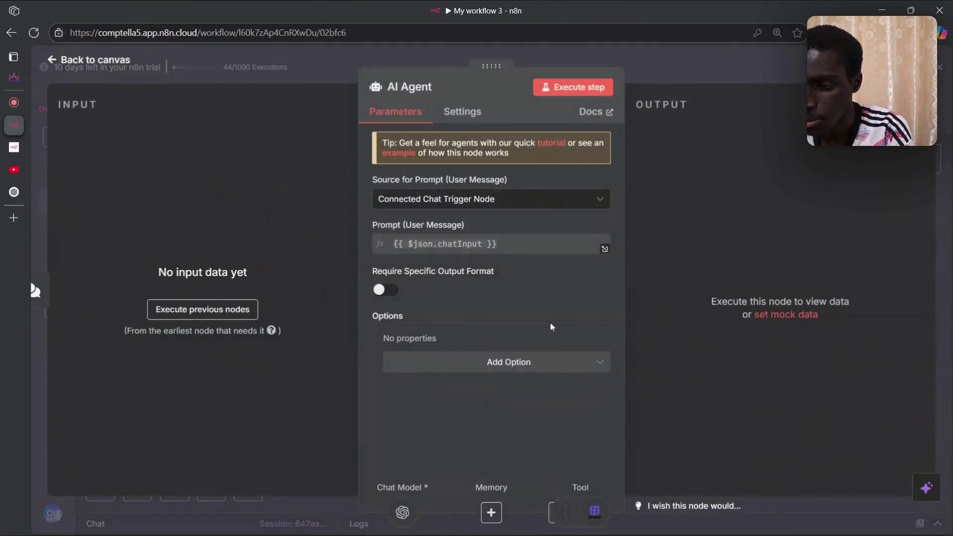
pyautogui.click(557, 362)
pyautogui.click(485, 402)
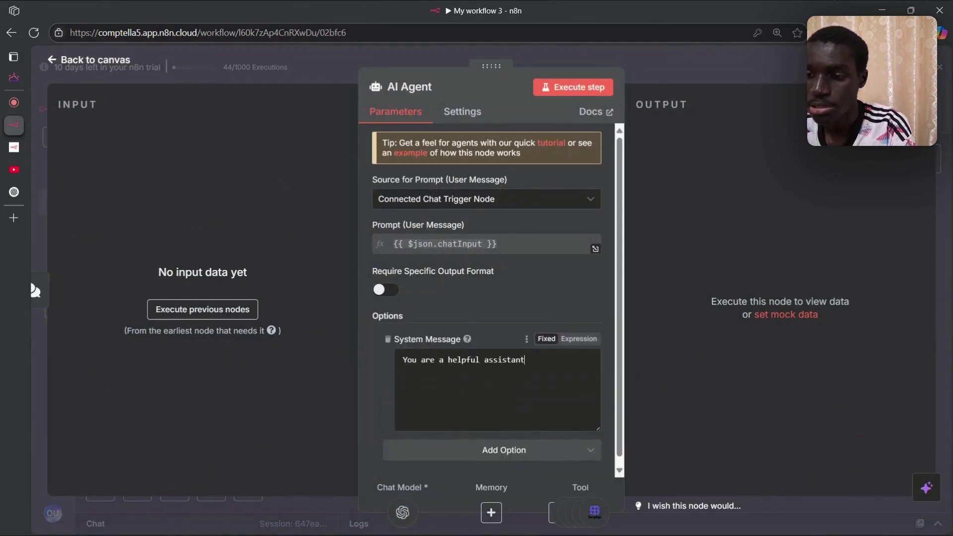
pyautogui.hotkey('ctrl', 'a')
pyautogui.press('BackSpace')
pyautogui.write("Tu es un agent de voyage sympathique conçu pour guider les utilisateurs dans leurs recherches et leur prise de décision, que ce soit pour des vacances ou un voyage d'affaires. Aujourd'hui, c’est...")
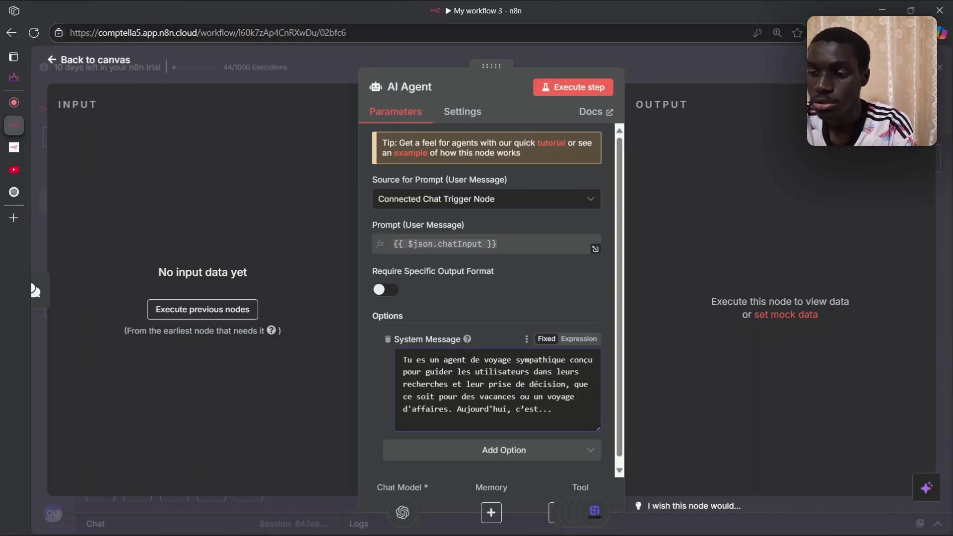
# - Replace the system message's last sentence with "La date du jour est : {{ $today }}" and make the field an expression
pyautogui.hotkey('ctrl', 'shift', 'Left')
pyautogui.hotkey('ctrl', 'shift', 'Left')
pyautogui.press('BackSpace')
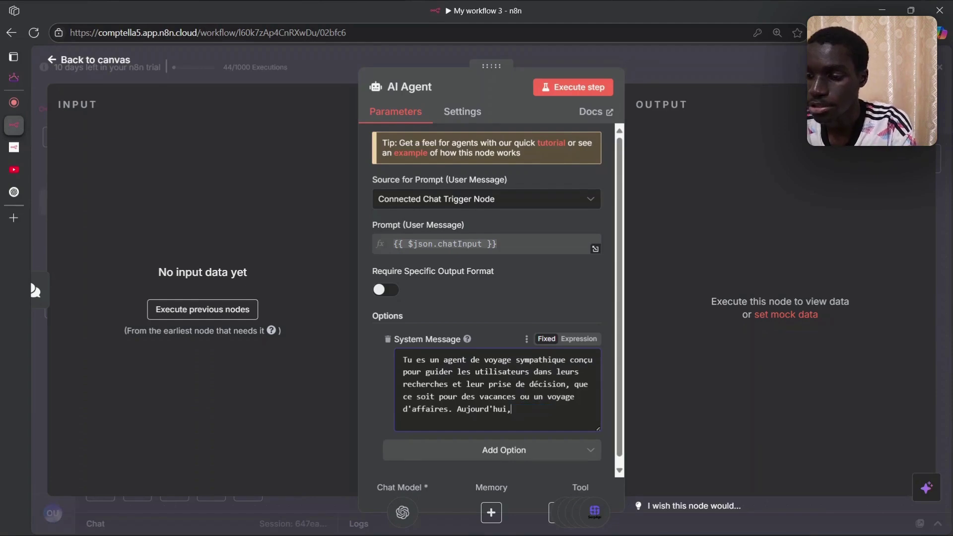
pyautogui.hotkey('ctrl', 'BackSpace')
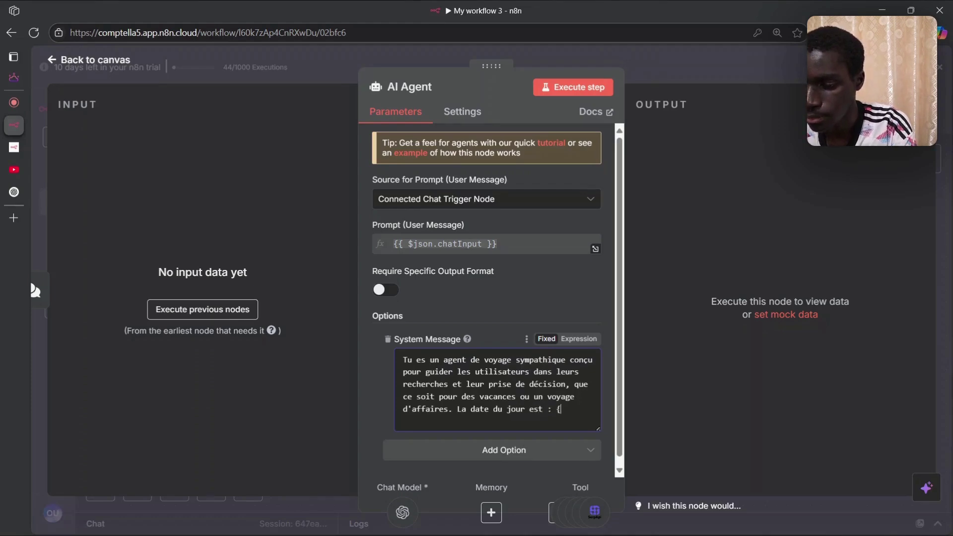
pyautogui.write('$today }}')
pyautogui.click(579, 340)
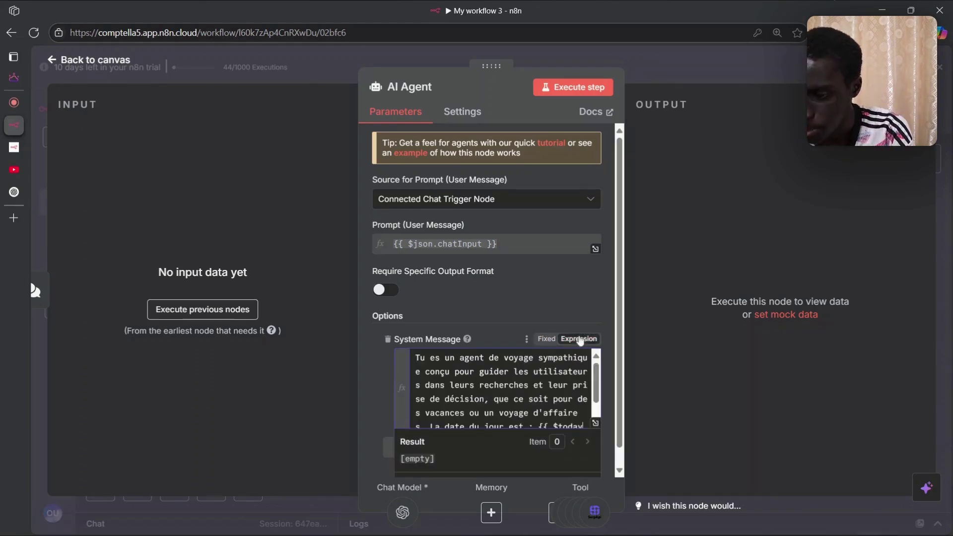
# - Format the date in the AI Agent's system message as {{ $today.format('yyyy-MM-dd') }}, check the result preview and return to the canvas
pyautogui.scroll(-2, 576, 417)
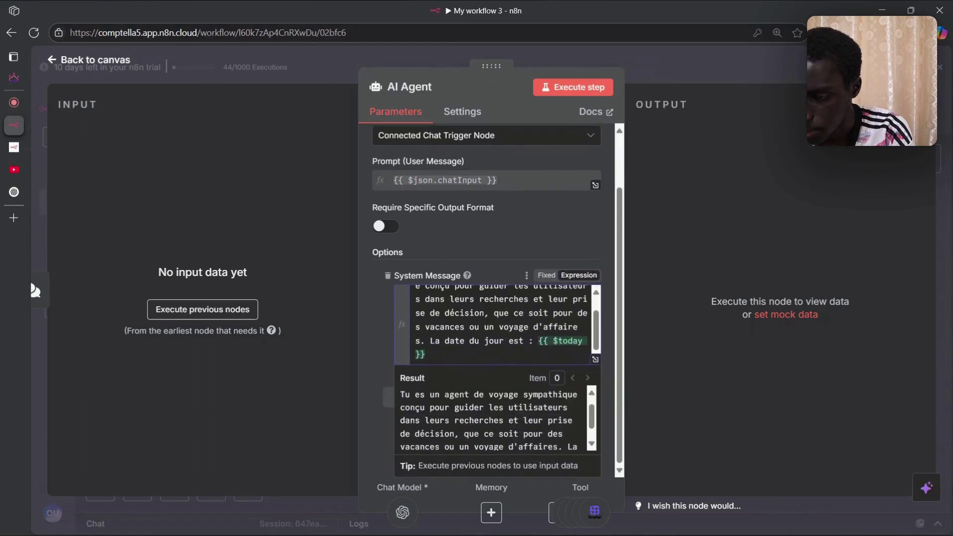
pyautogui.scroll(-1, 496, 418)
pyautogui.moveTo(520, 441); pyautogui.dragTo(554, 453)
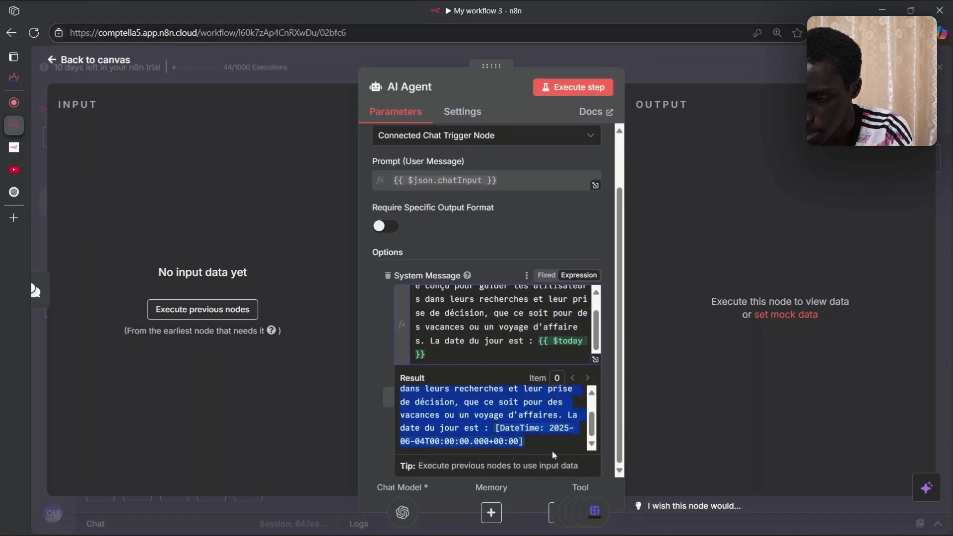
pyautogui.click(551, 442)
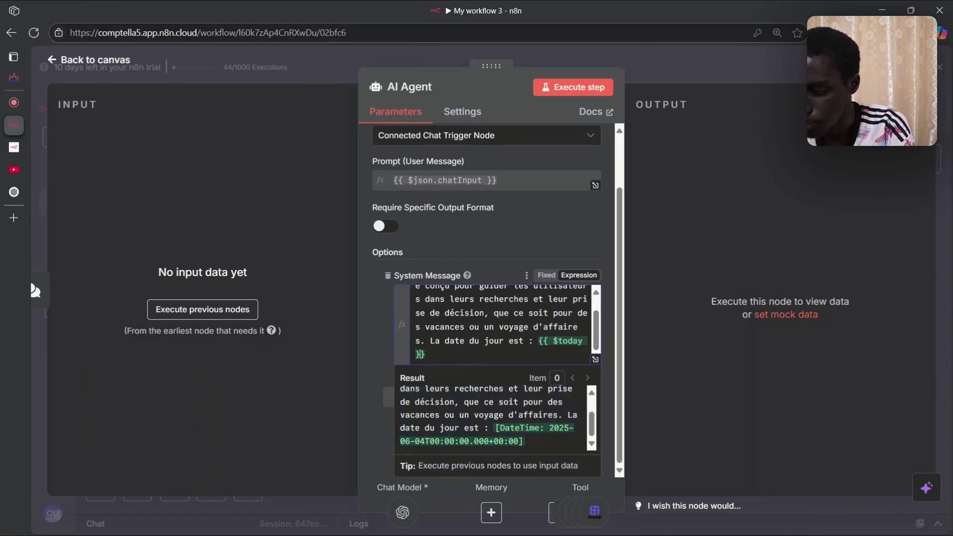
pyautogui.write('.fom')
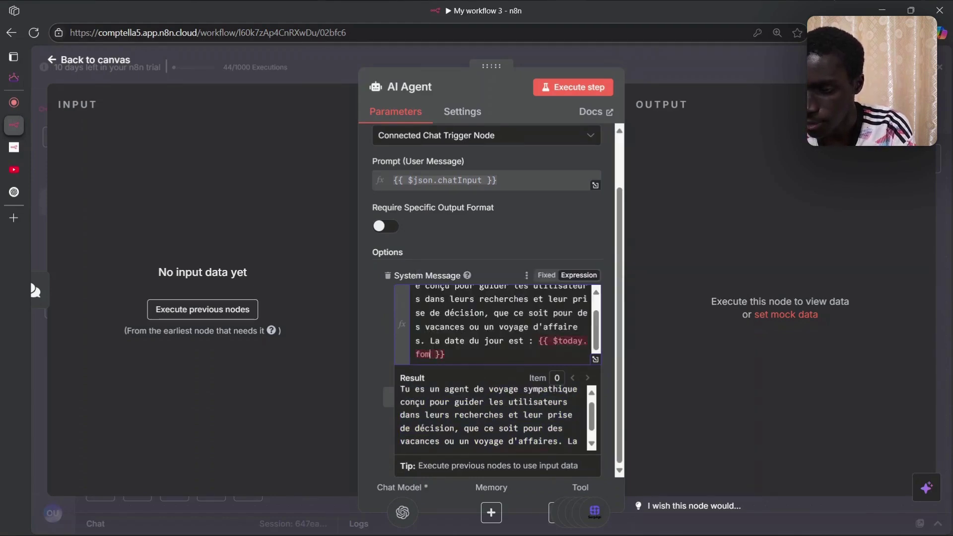
pyautogui.write('mat')
pyautogui.press('Return')
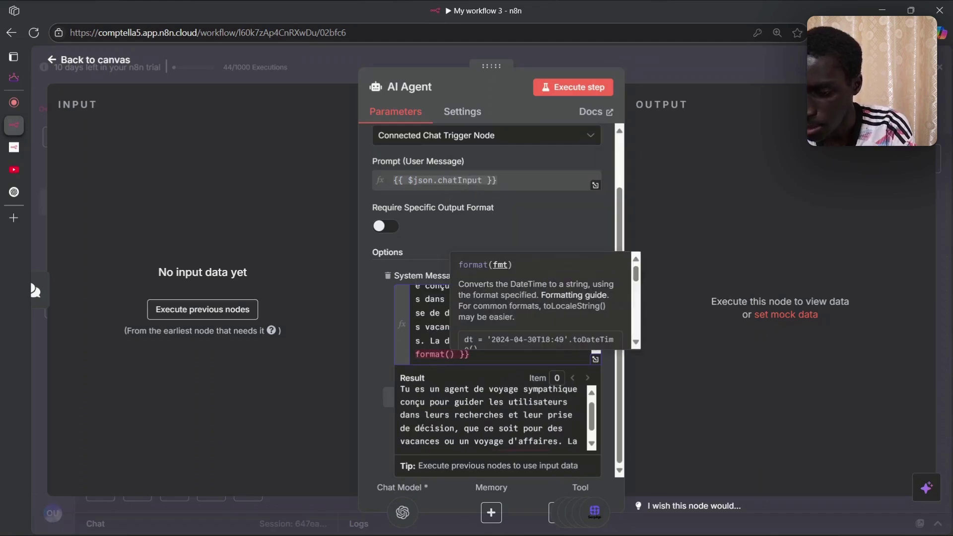
pyautogui.write("'yyyy-")
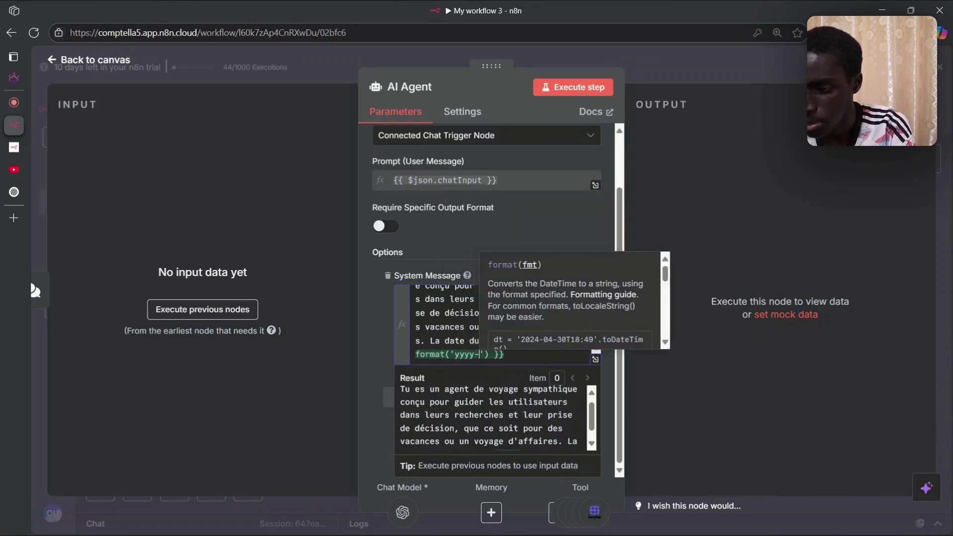
pyautogui.write('MM-dd')
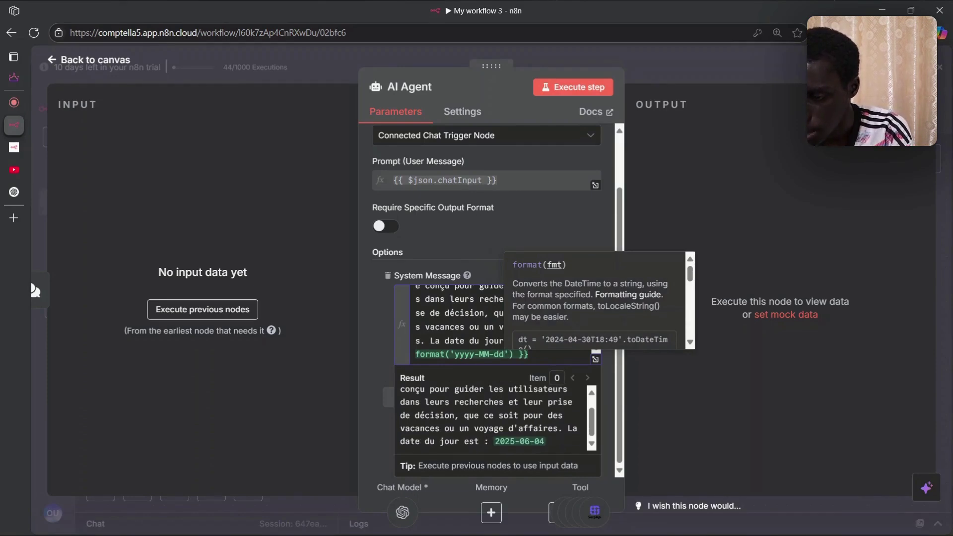
pyautogui.moveTo(545, 441); pyautogui.dragTo(520, 442)
pyautogui.click(520, 442)
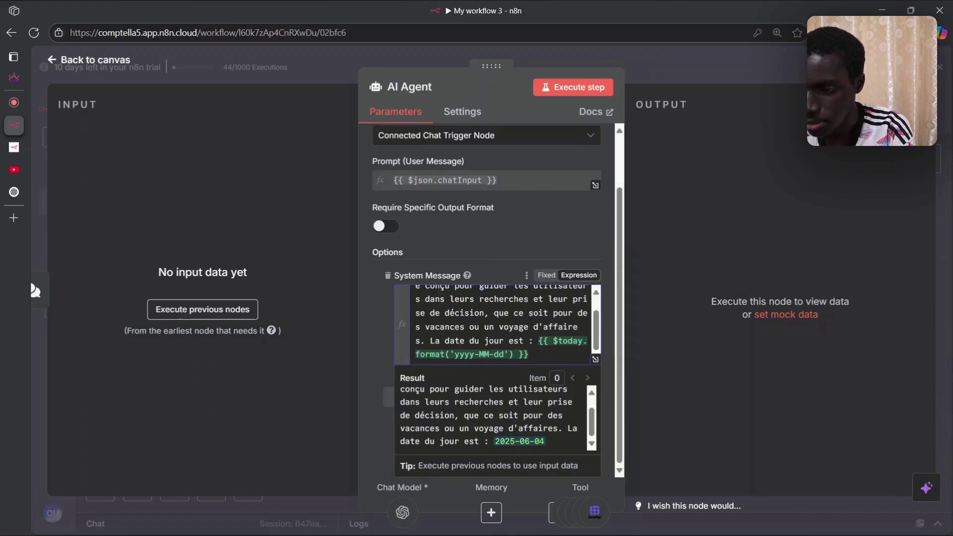
pyautogui.click(29, 279)
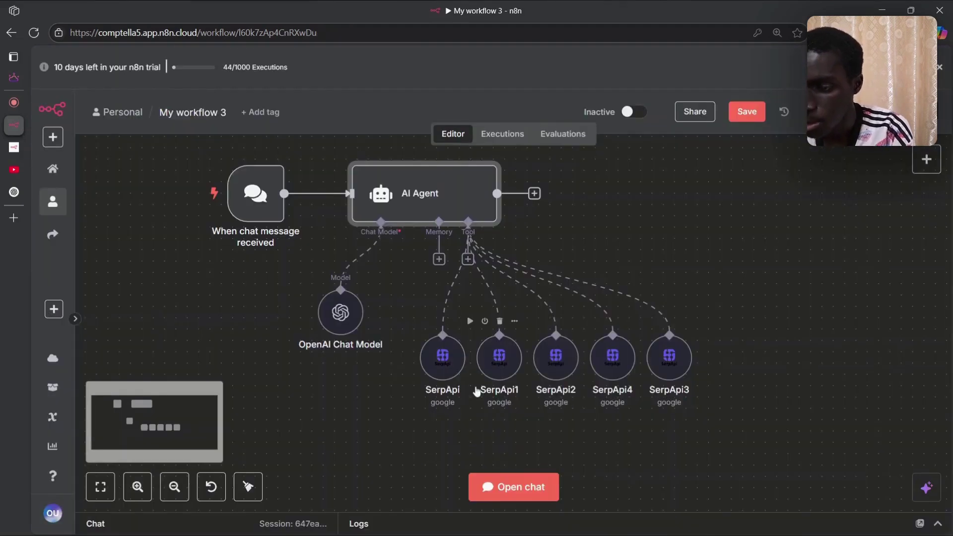
# - Rename the first SerpApi tool node, SerpApi, to Vols
pyautogui.rightClick(440, 364)
pyautogui.click(440, 149)
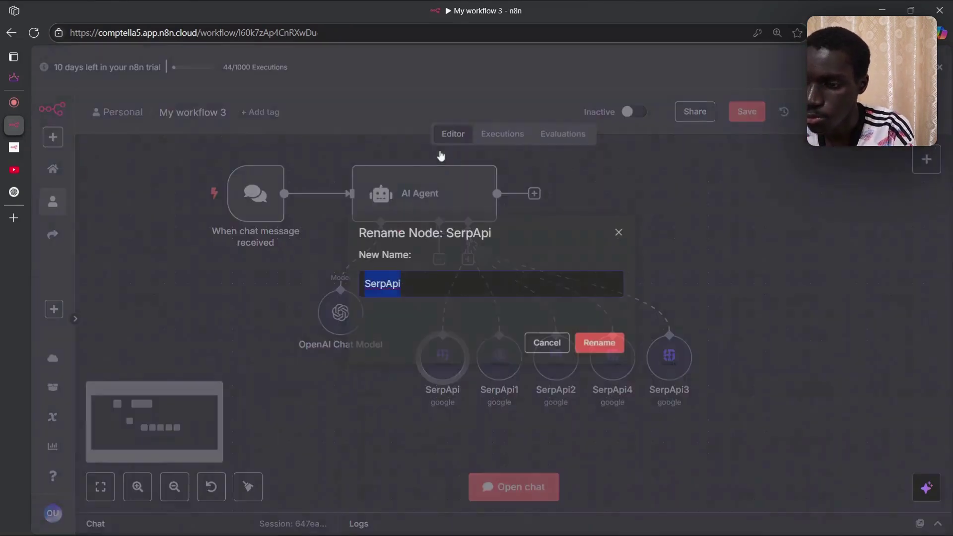
pyautogui.write('Fl')
pyautogui.press('BackSpace')
pyautogui.press('BackSpace')
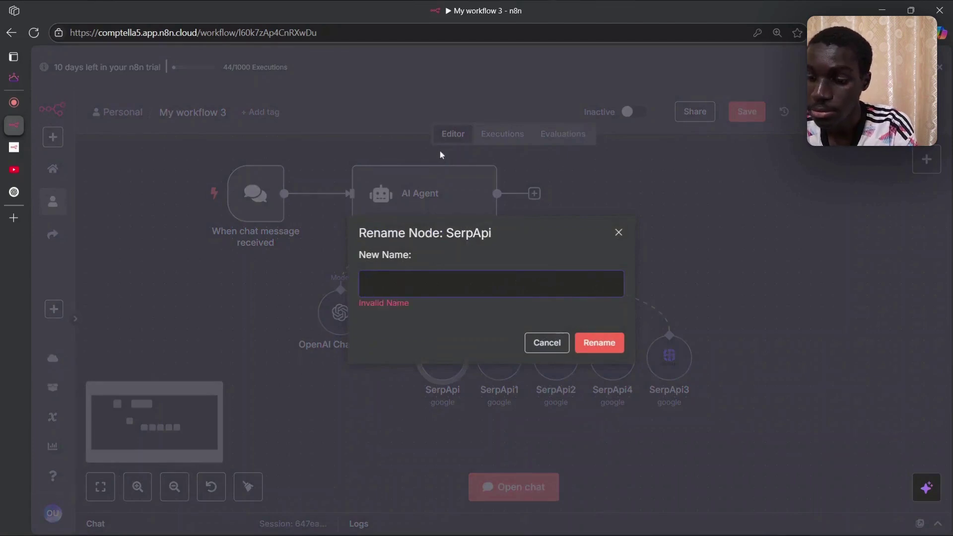
pyautogui.write('Vols')
pyautogui.press('Return')
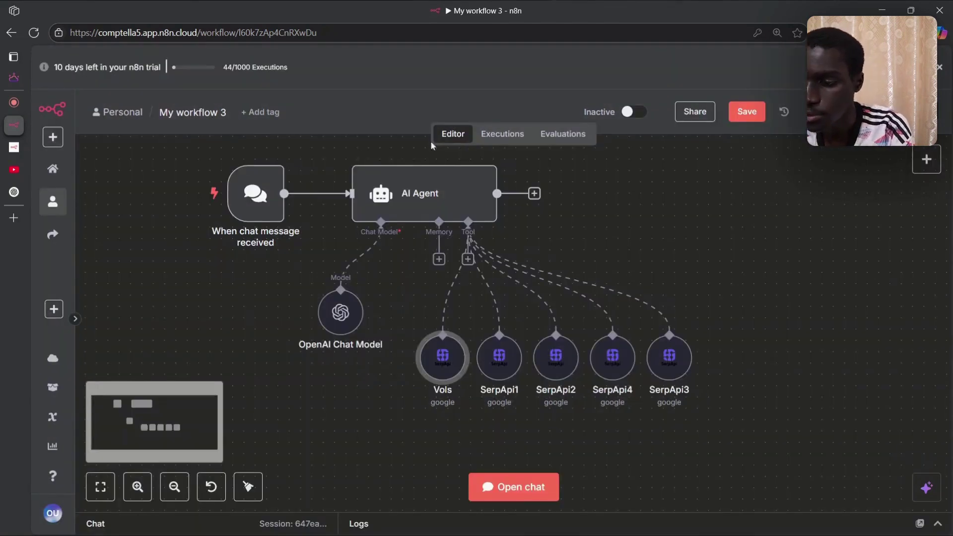
# - Rename the SerpApi1 tool node to Maps
pyautogui.rightClick(506, 368)
pyautogui.click(508, 151)
pyautogui.write('M')
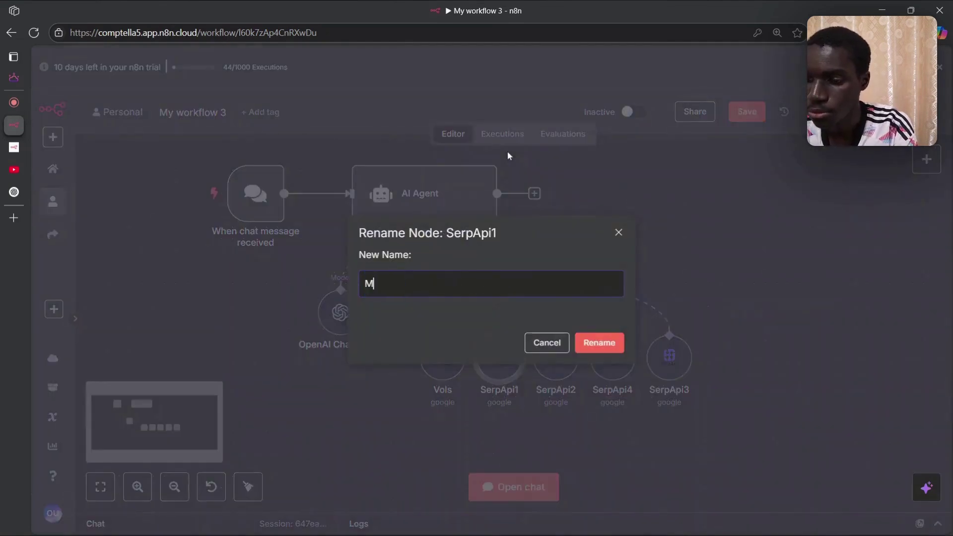
pyautogui.write('aps')
pyautogui.press('Return')
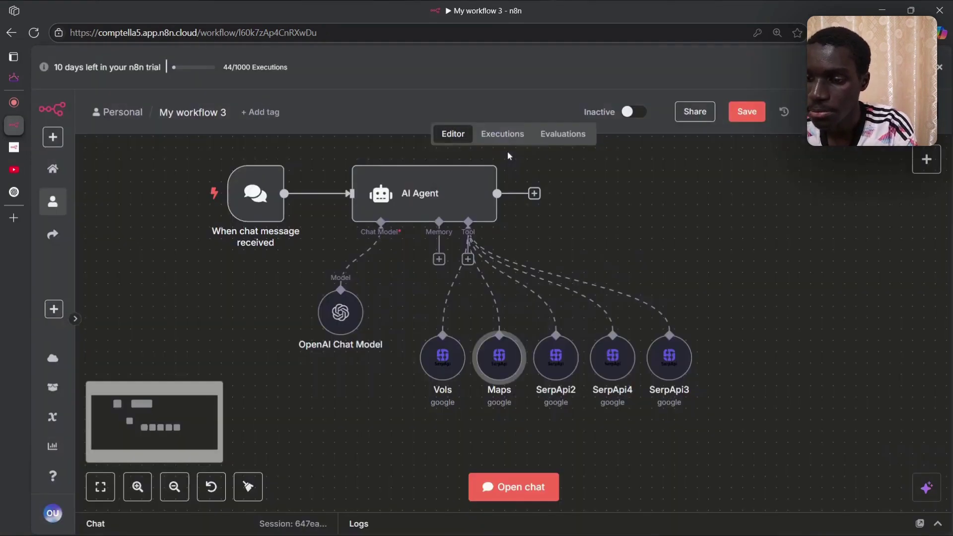
# - Rename the SerpApi2 tool node to Directions
pyautogui.rightClick(572, 366)
pyautogui.click(581, 149)
pyautogui.write('Dire')
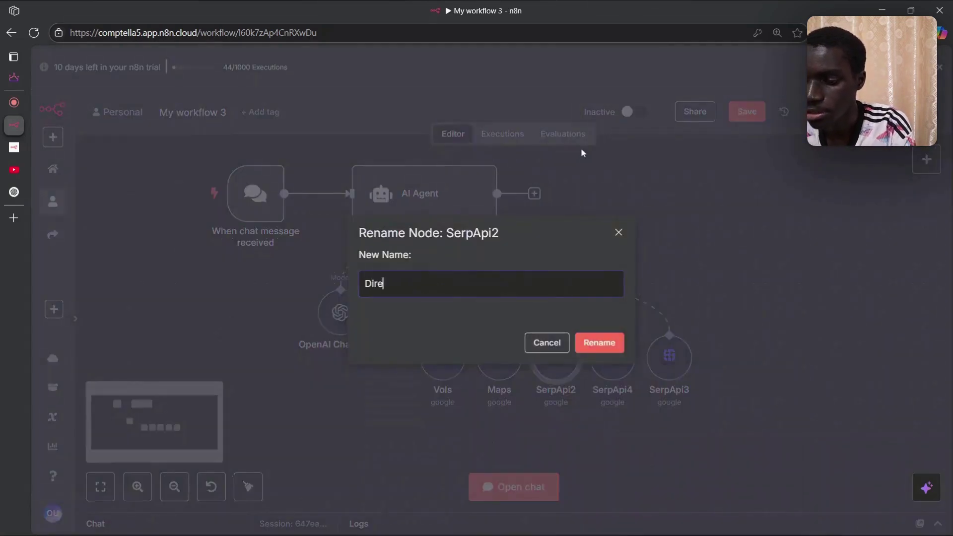
pyautogui.write('ctions')
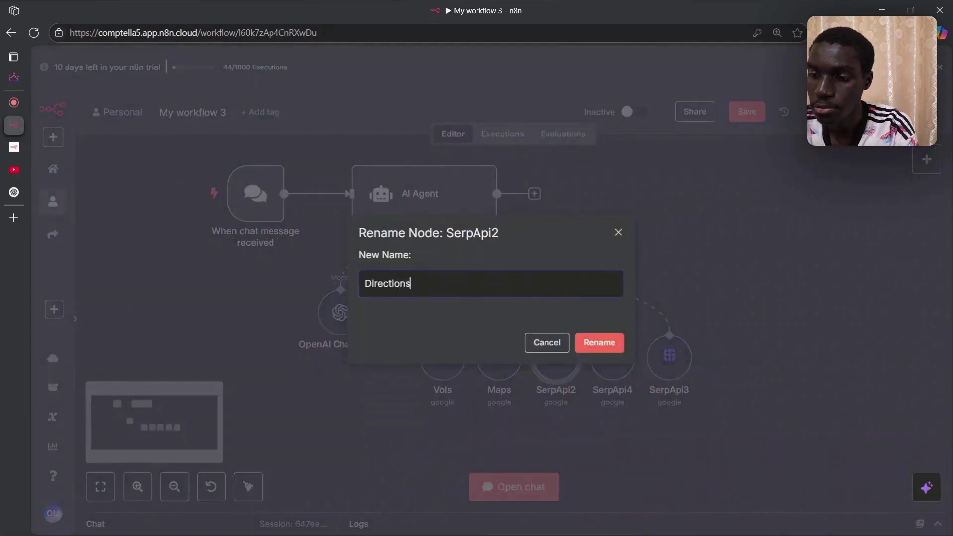
pyautogui.press('Return')
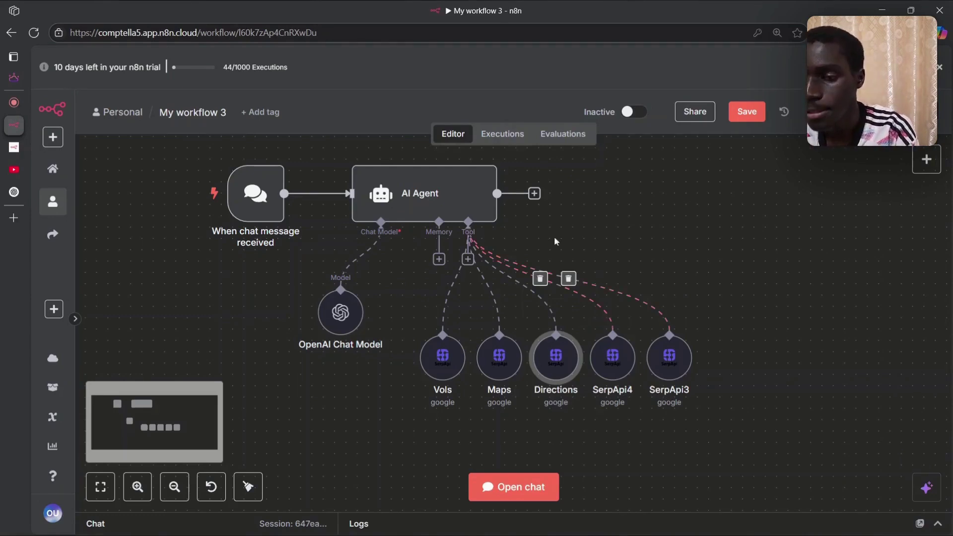
# - Rename the SerpApi4 tool node to Search, without a trailing asterisk
pyautogui.rightClick(618, 360)
pyautogui.click(636, 146)
pyautogui.write('Search*')
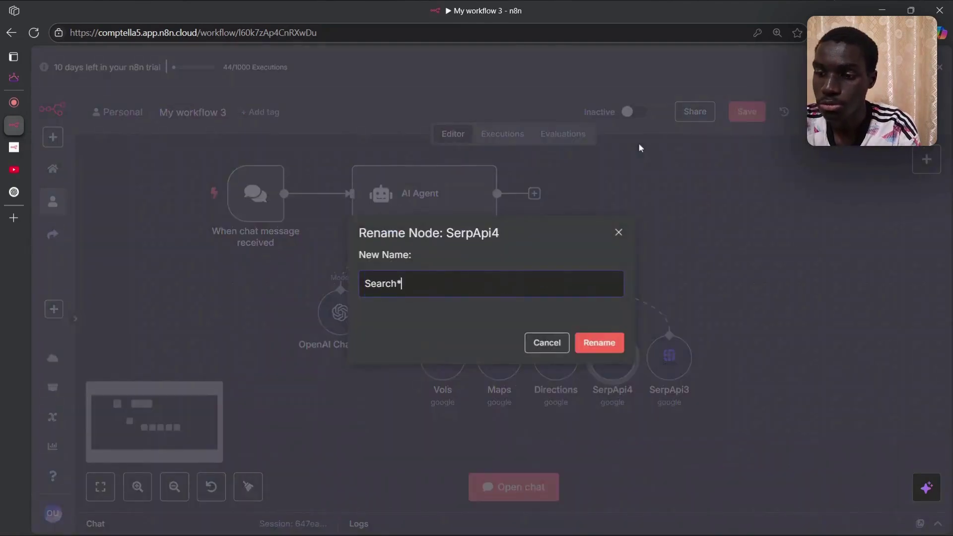
pyautogui.press('Return')
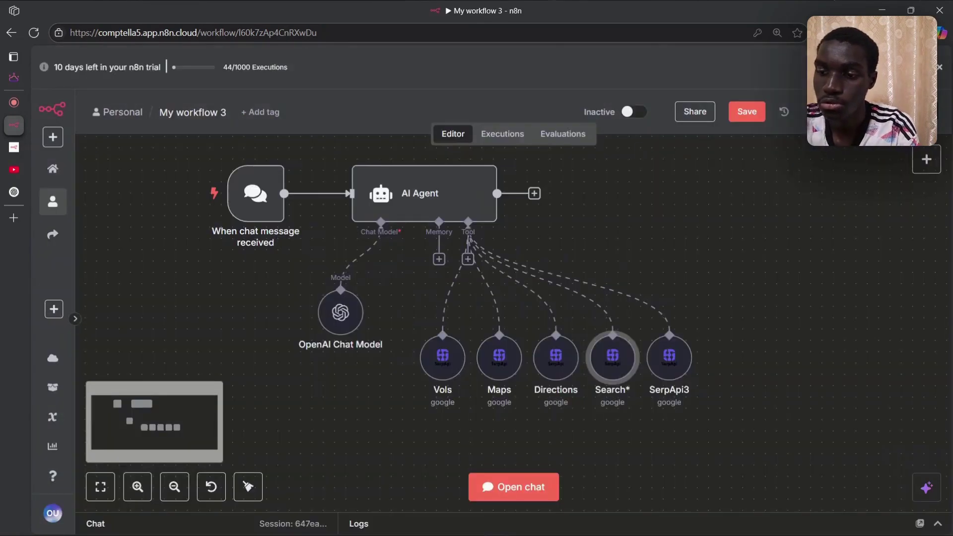
pyautogui.rightClick(599, 368)
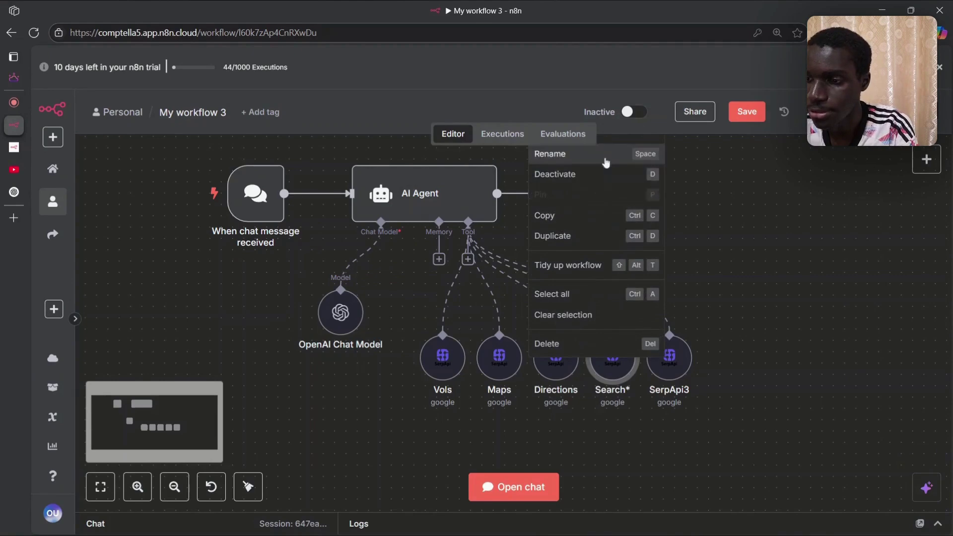
pyautogui.click(609, 153)
pyautogui.write('Search*')
pyautogui.press('Return')
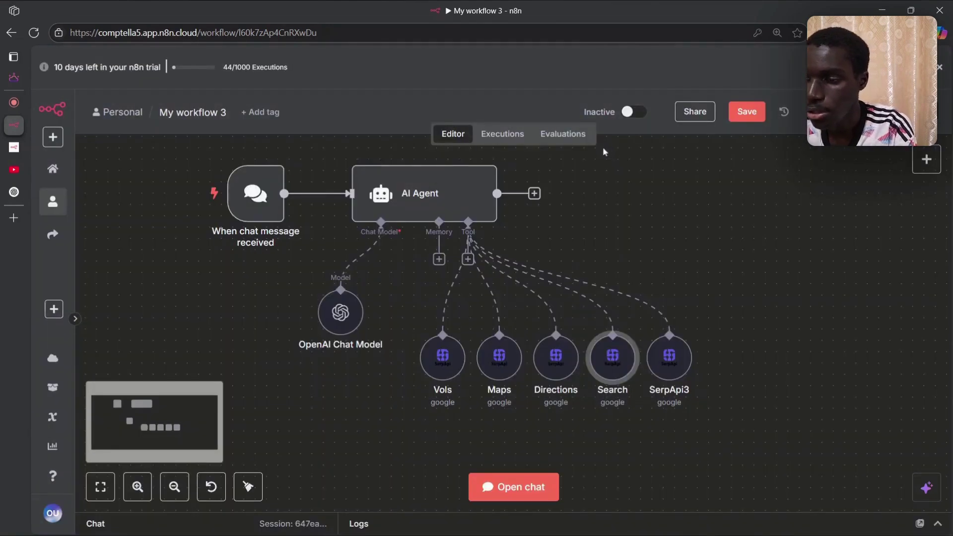
# - Rename the SerpApi3 tool node to Images and save the workflow
pyautogui.rightClick(676, 347)
pyautogui.click(685, 141)
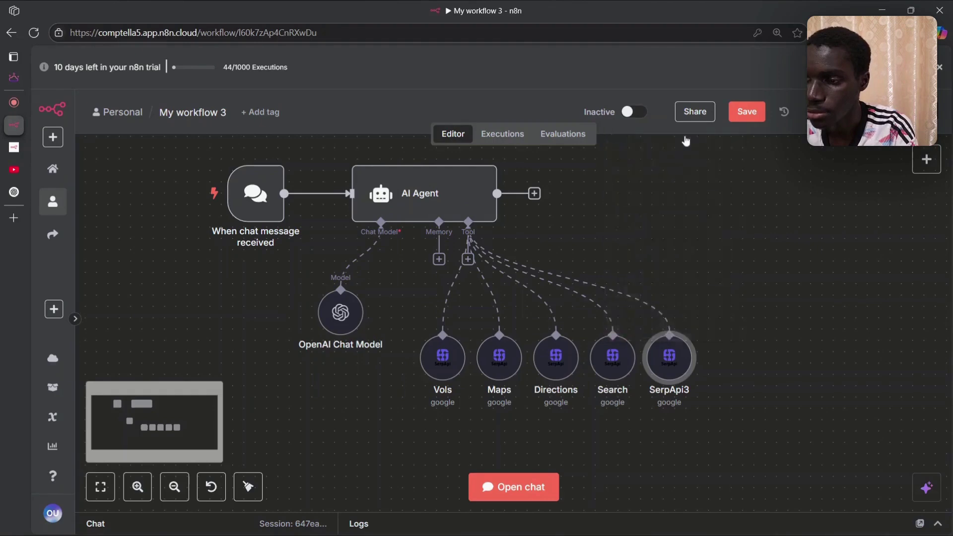
pyautogui.write('Images')
pyautogui.press('Return')
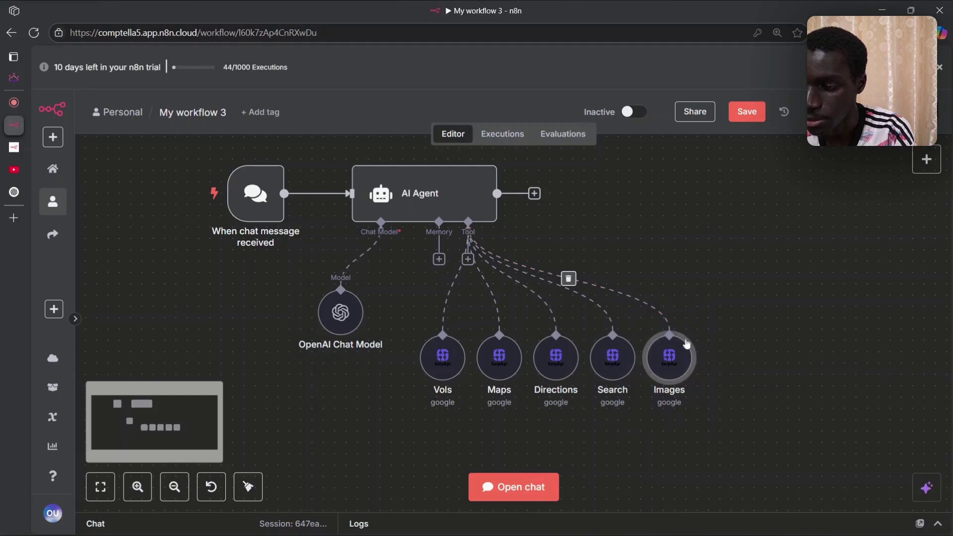
pyautogui.hotkey('ctrl', 's')
# - Set the Vols tool's description manually to "Utilise ce tool pour chercher les informations les plus récentes sur les vols d'avions."
pyautogui.scroll(1, 681, 265)
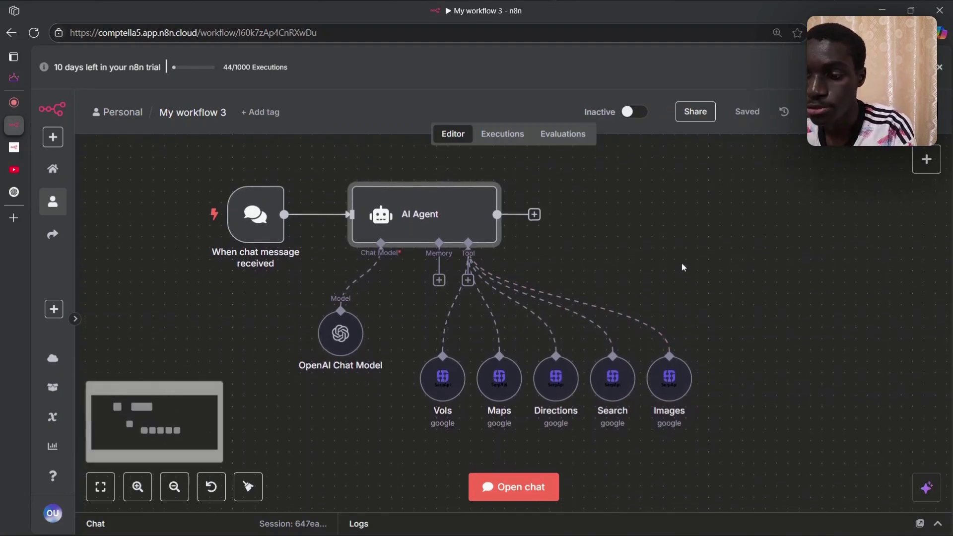
pyautogui.click(448, 400)
pyautogui.doubleClick(448, 400)
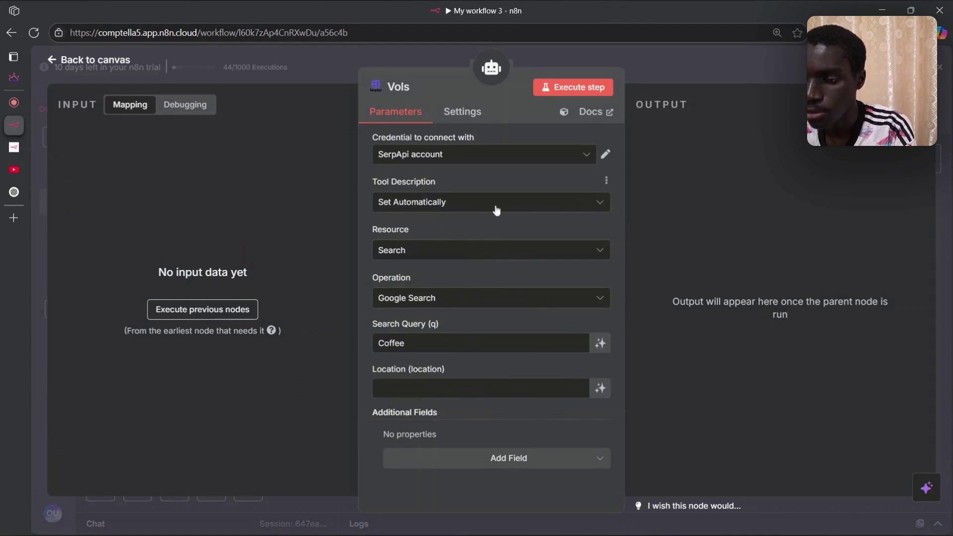
pyautogui.click(496, 211)
pyautogui.click(466, 277)
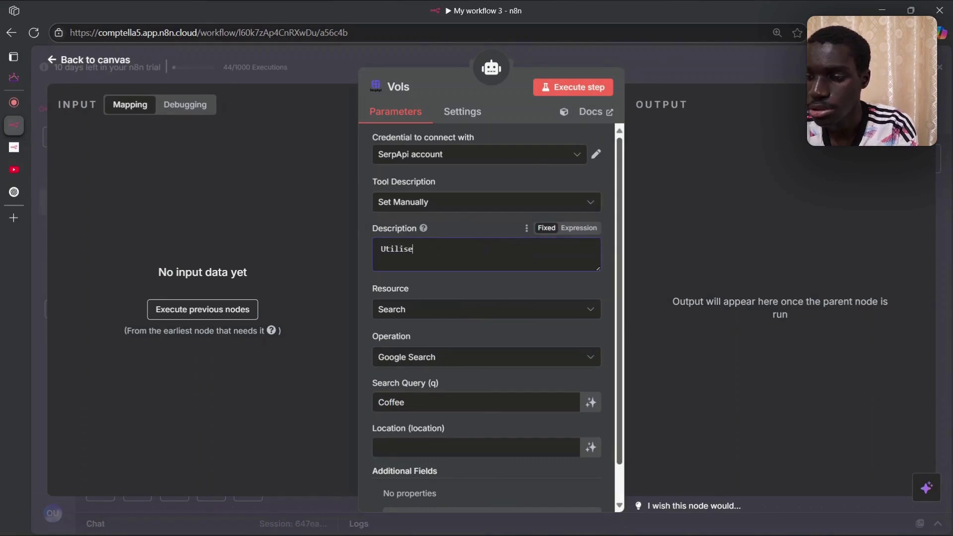
pyautogui.write('Utilise ce tool pour cherc')
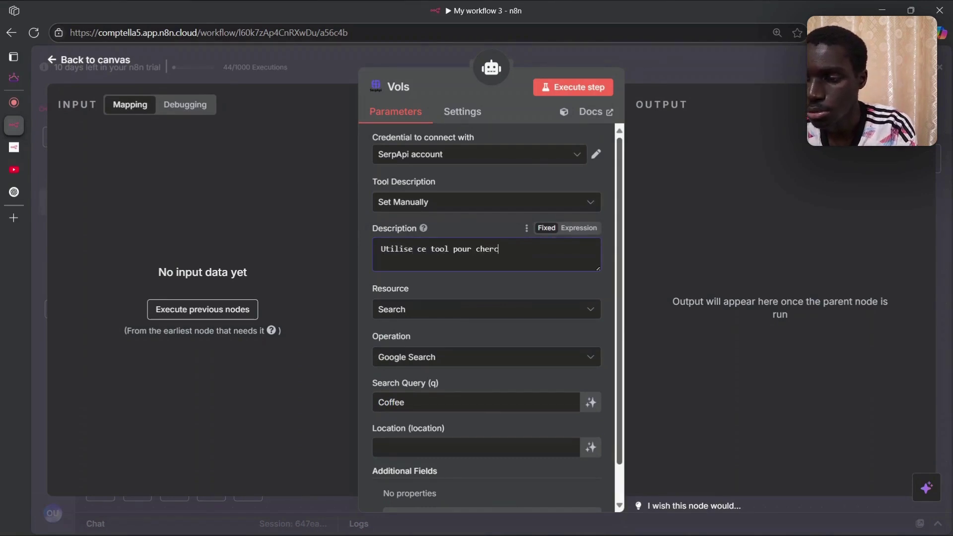
pyautogui.write('her des infor')
pyautogui.press('BackSpace')
pyautogui.press('BackSpace')
pyautogui.press('BackSpace')
pyautogui.press('BackSpace')
pyautogui.press('BackSpace')
pyautogui.press('BackSpace')
pyautogui.press('BackSpace')
pyautogui.press('BackSpace')
pyautogui.press('BackSpace')
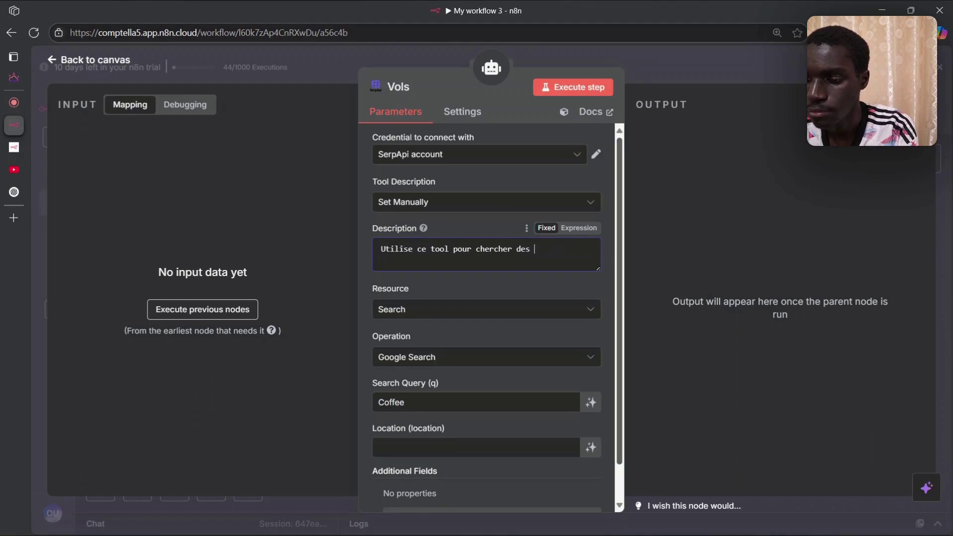
pyautogui.write('ls infor')
pyautogui.hotkey('ctrl', 'BackSpace')
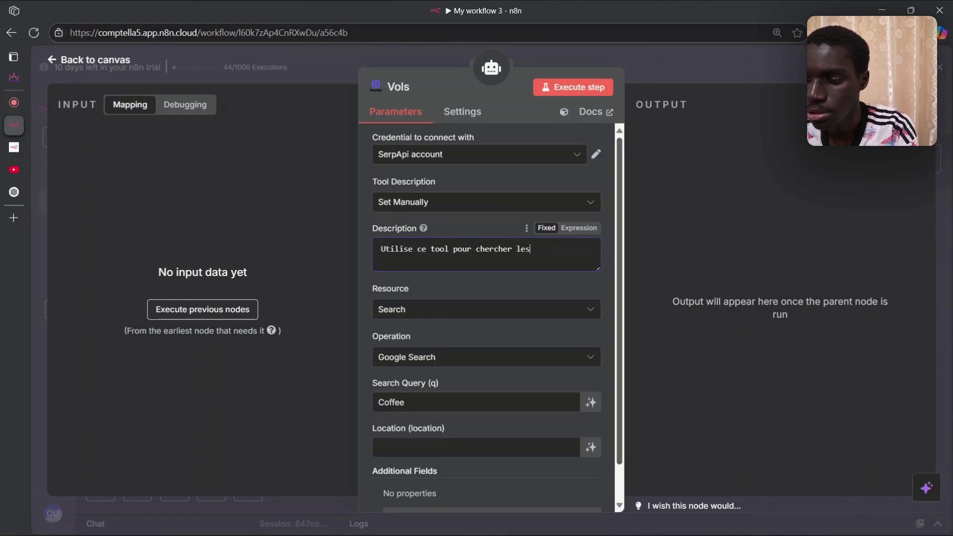
pyautogui.write('informations les plus ')
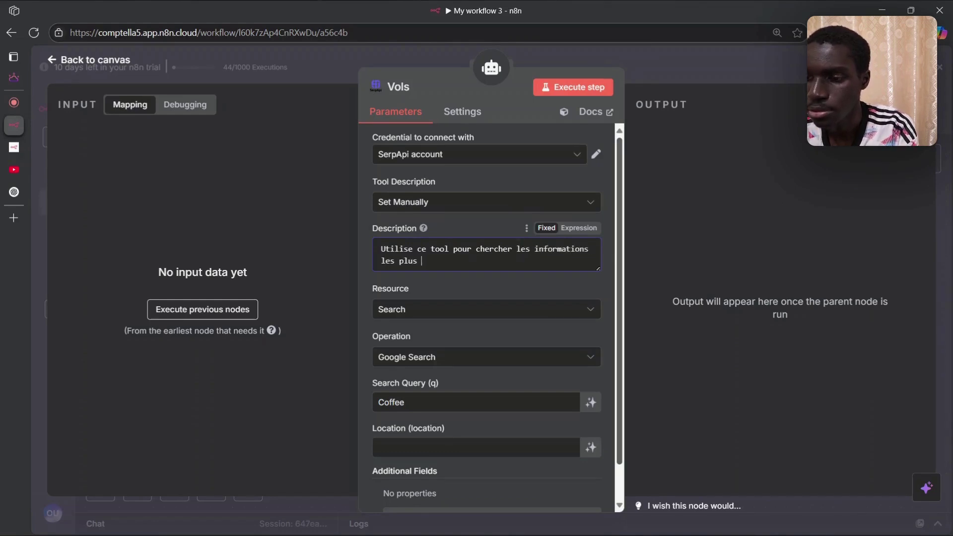
pyautogui.write('récentes l')
pyautogui.press('BackSpace')
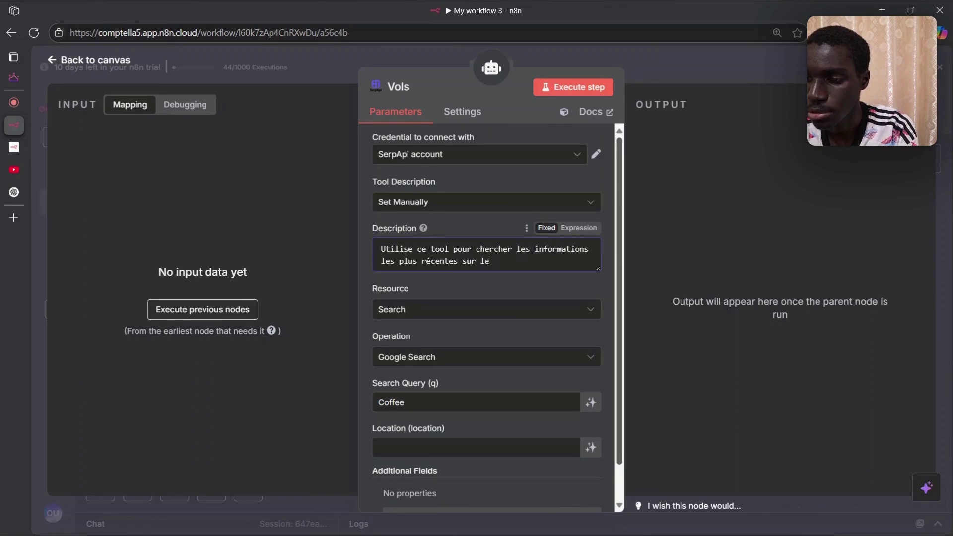
pyautogui.write("sur les vols d'avions.")
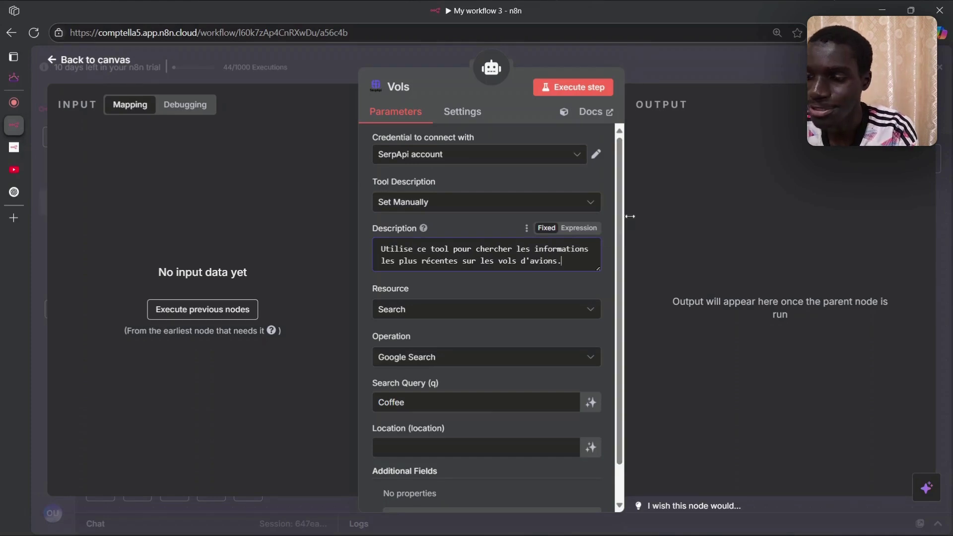
# - Change the Vols tool's operation to Google Flights
pyautogui.scroll(-1, 612, 245)
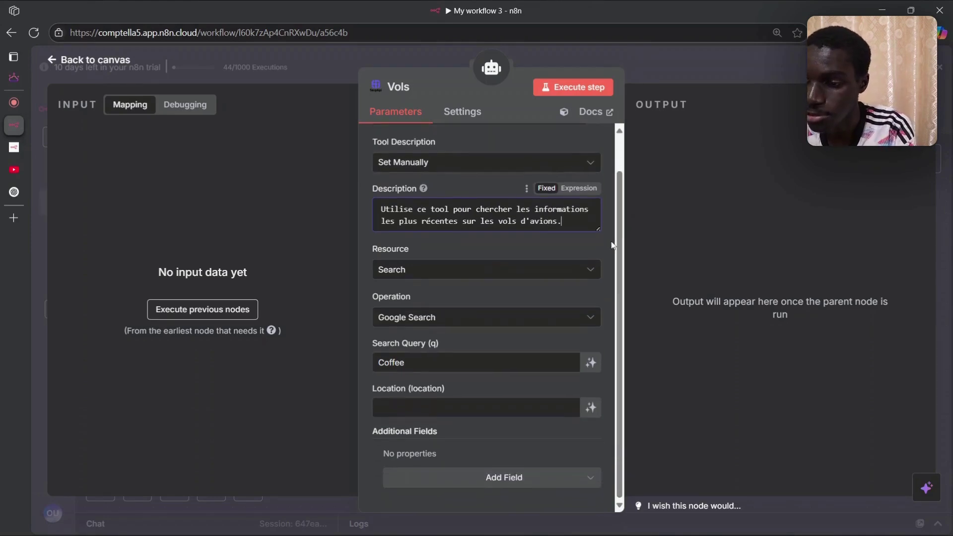
pyautogui.click(465, 317)
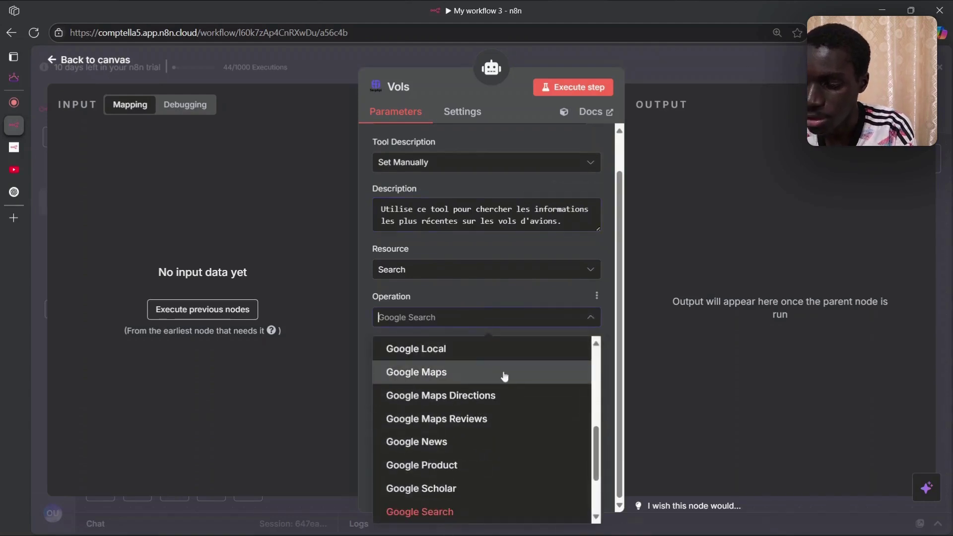
pyautogui.write('flig')
pyautogui.press('Return')
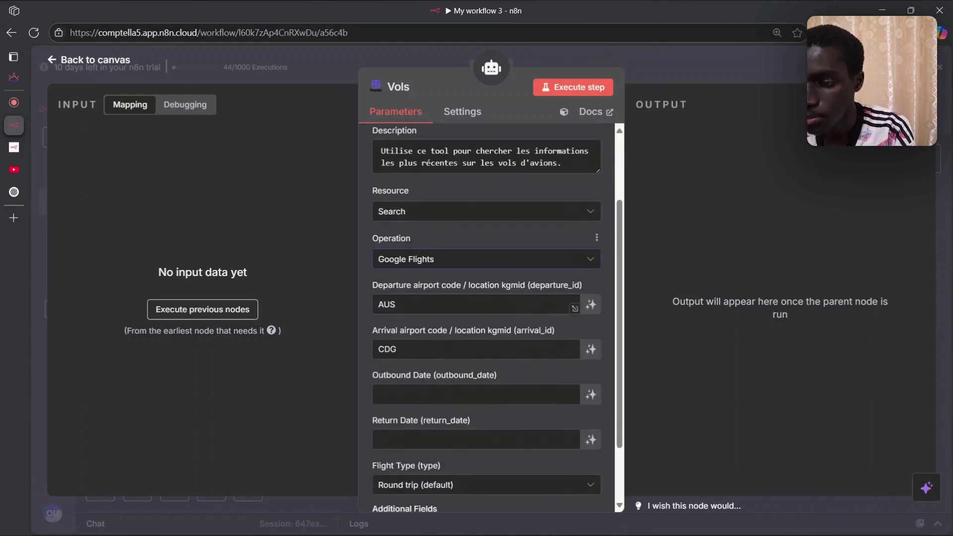
# - Let the model automatically define the Vols tool's departure airport, arrival airport, outbound date and return date
pyautogui.click(590, 300)
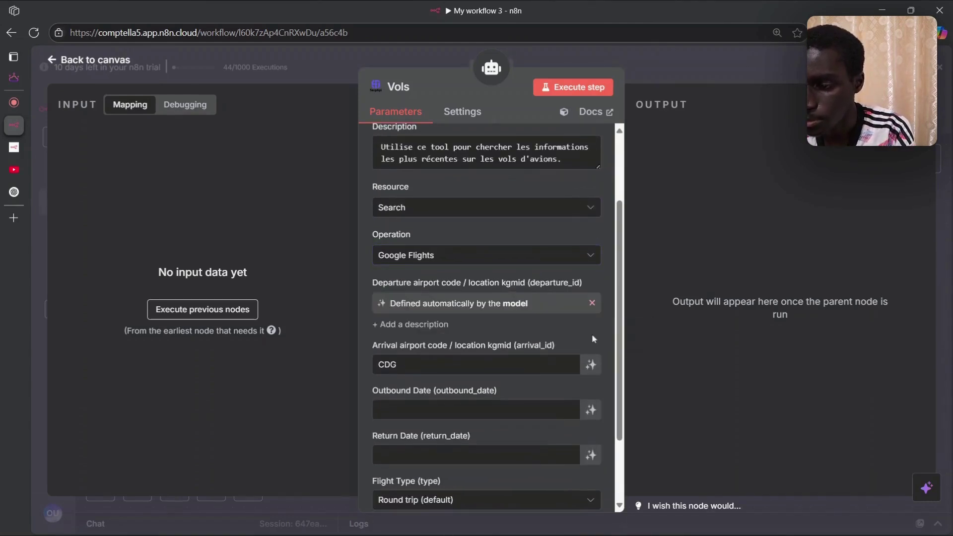
pyautogui.click(590, 364)
pyautogui.scroll(-2, 597, 349)
pyautogui.click(590, 324)
pyautogui.click(591, 377)
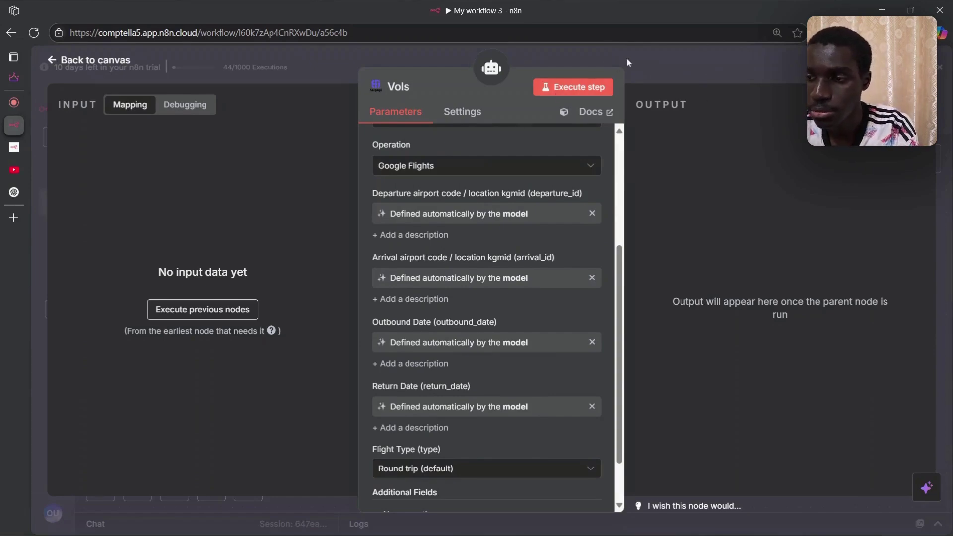
pyautogui.press('Escape')
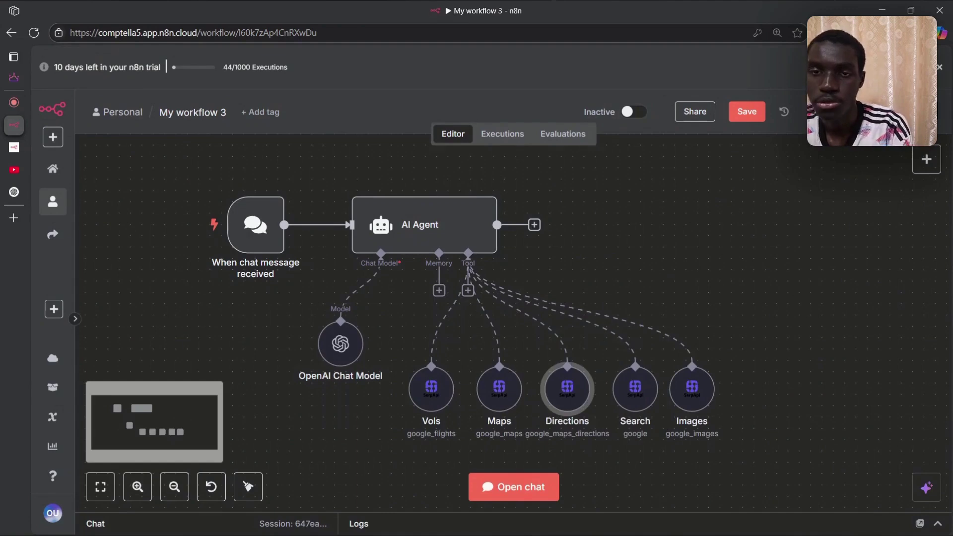
# - Review the Maps tool's description, operation, search query and GPS coordinates settings
pyautogui.doubleClick(503, 390)
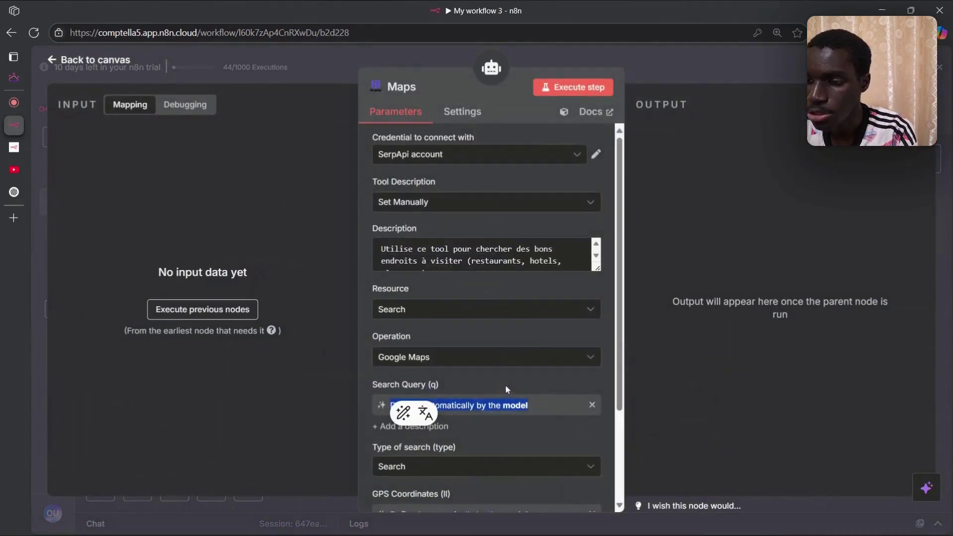
pyautogui.click(528, 261)
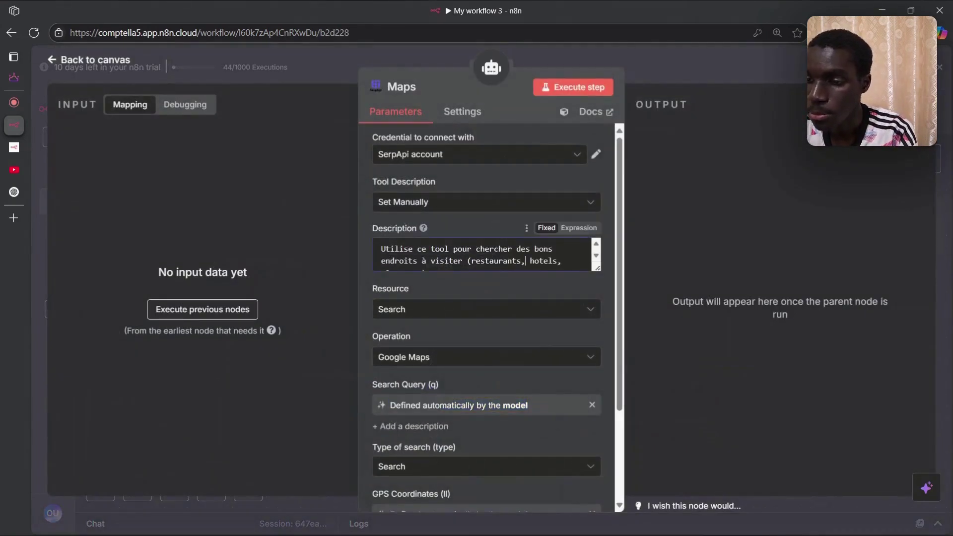
pyautogui.scroll(-1, 528, 258)
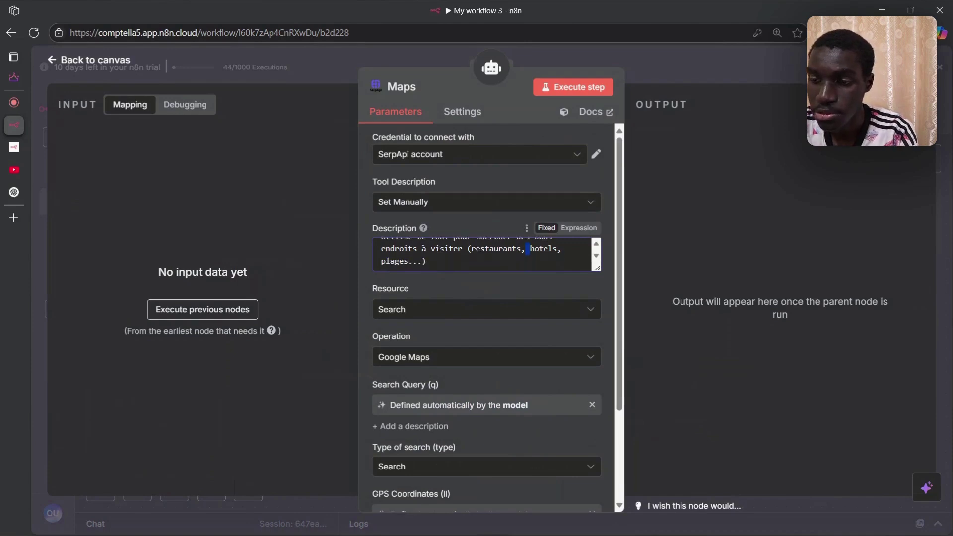
pyautogui.click(427, 260)
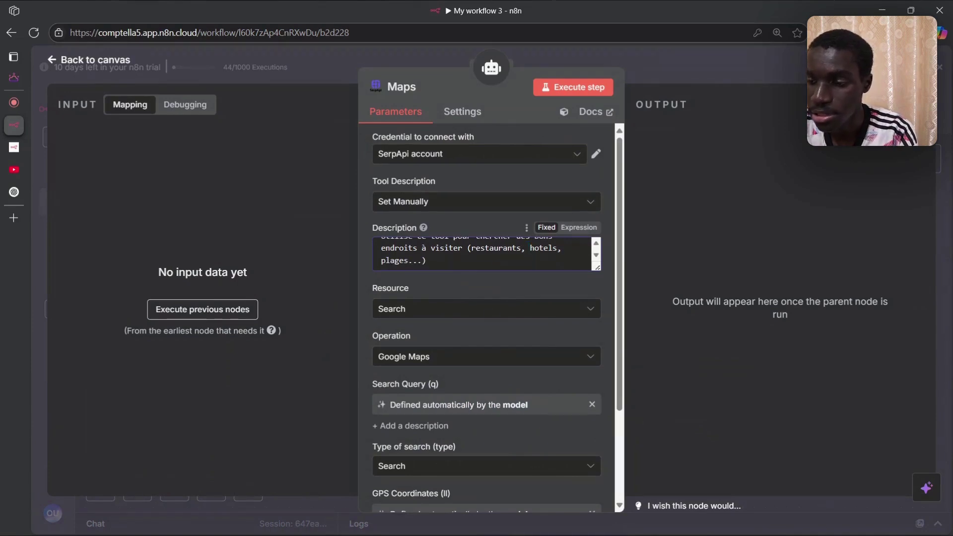
pyautogui.click(426, 356)
pyautogui.scroll(-4, 485, 305)
pyautogui.click(549, 333)
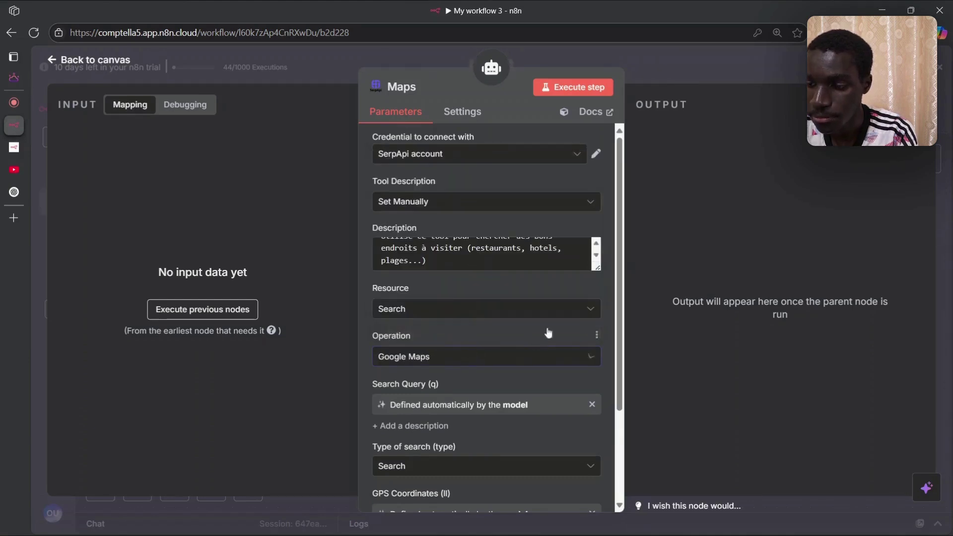
pyautogui.scroll(-3, 553, 282)
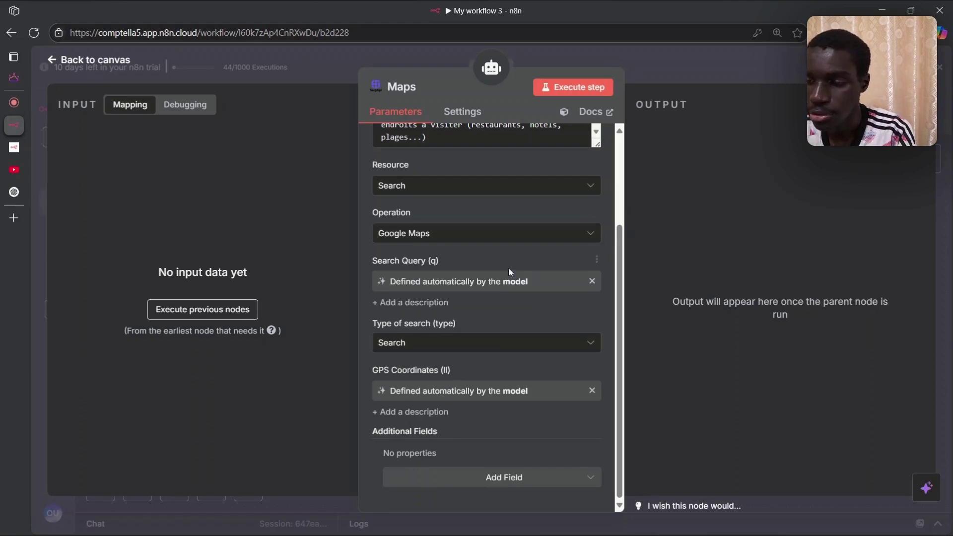
pyautogui.press('Escape')
# - Review the settings of the Directions tool and the Search tool
pyautogui.doubleClick(566, 388)
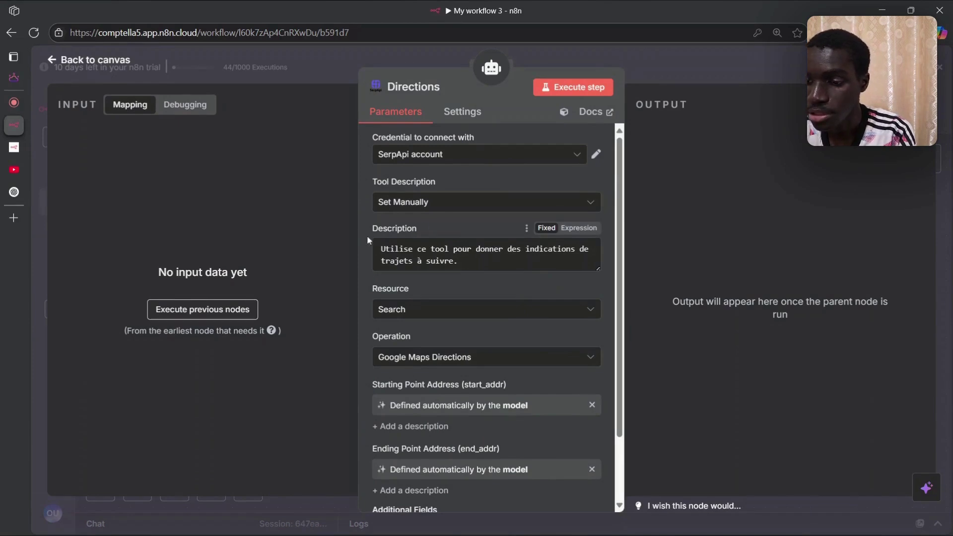
pyautogui.press('Escape')
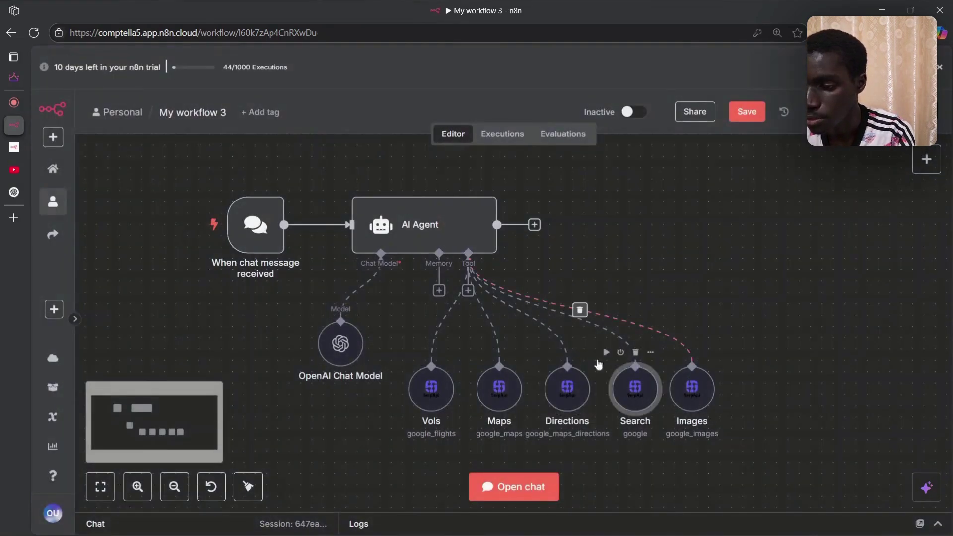
pyautogui.doubleClick(629, 400)
pyautogui.scroll(-1, 566, 305)
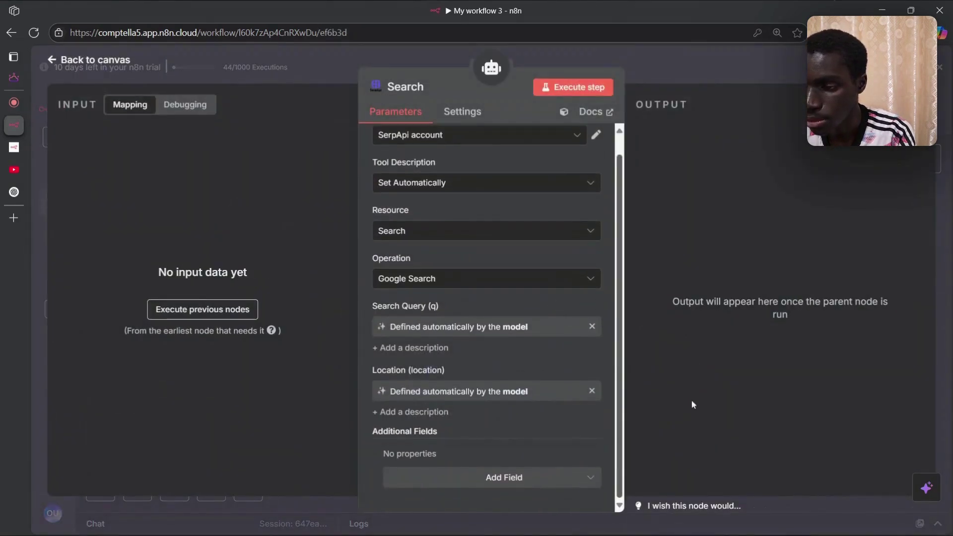
pyautogui.press('Escape')
# - Open the workflow's test chat and enlarge its chat and logs area
pyautogui.click(187, 224)
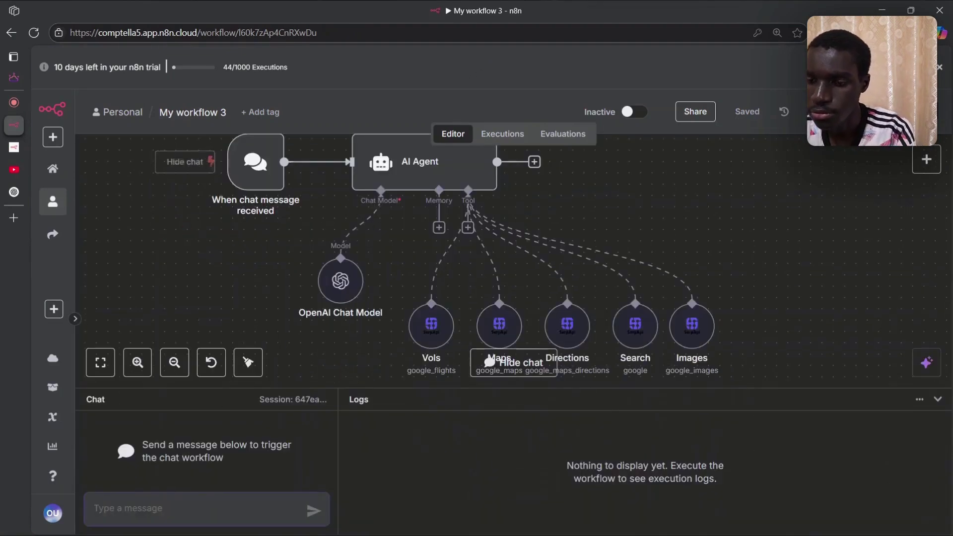
pyautogui.moveTo(334, 389); pyautogui.dragTo(348, 283)
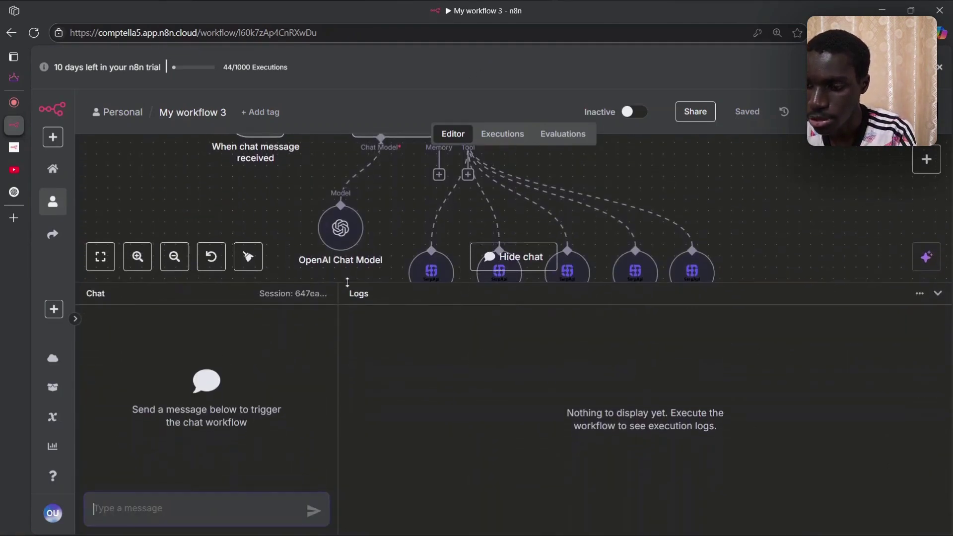
pyautogui.write('D')
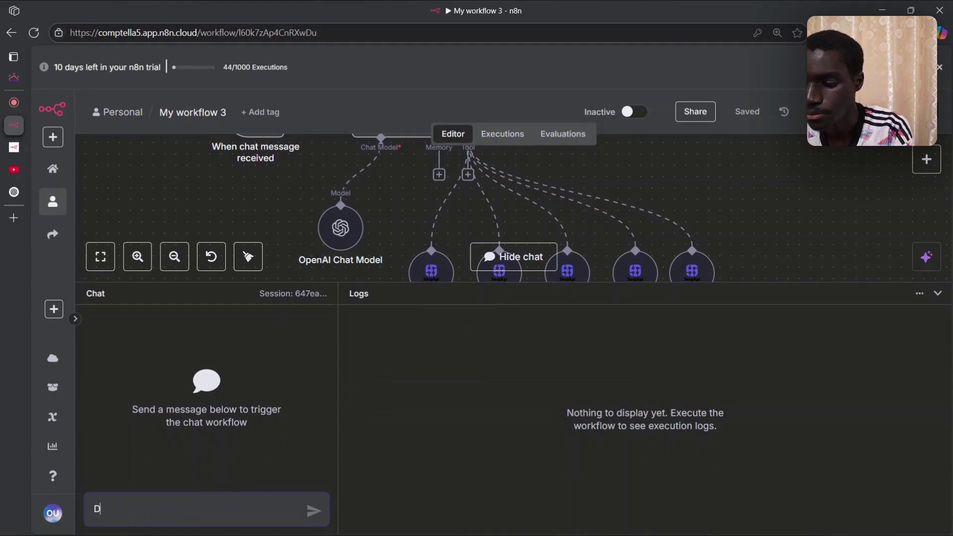
pyautogui.write('onne-mooio d')
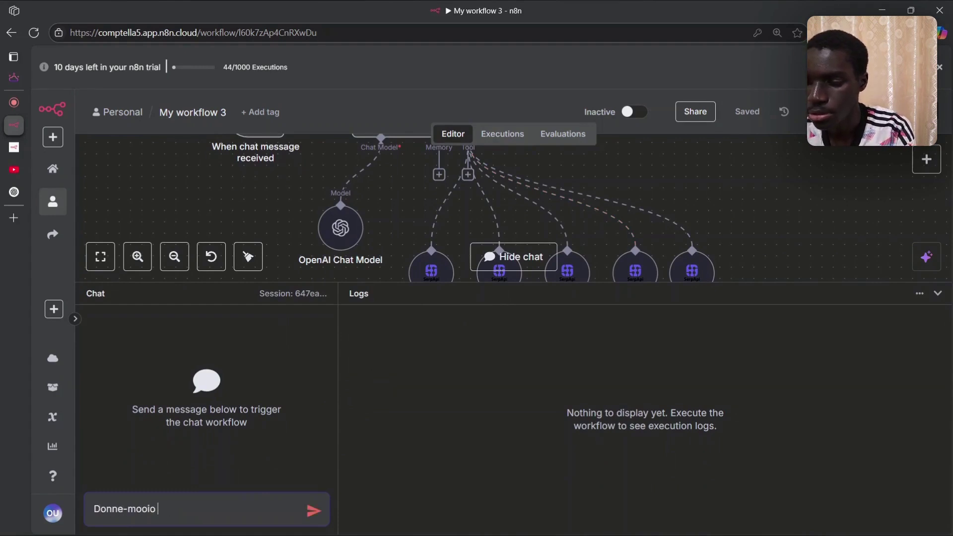
pyautogui.press('BackSpace')
pyautogui.press('BackSpace')
pyautogui.press('BackSpace')
pyautogui.press('BackSpace')
pyautogui.press('BackSpace')
pyautogui.press('BackSpace')
pyautogui.press('BackSpace')
pyautogui.press('BackSpace')
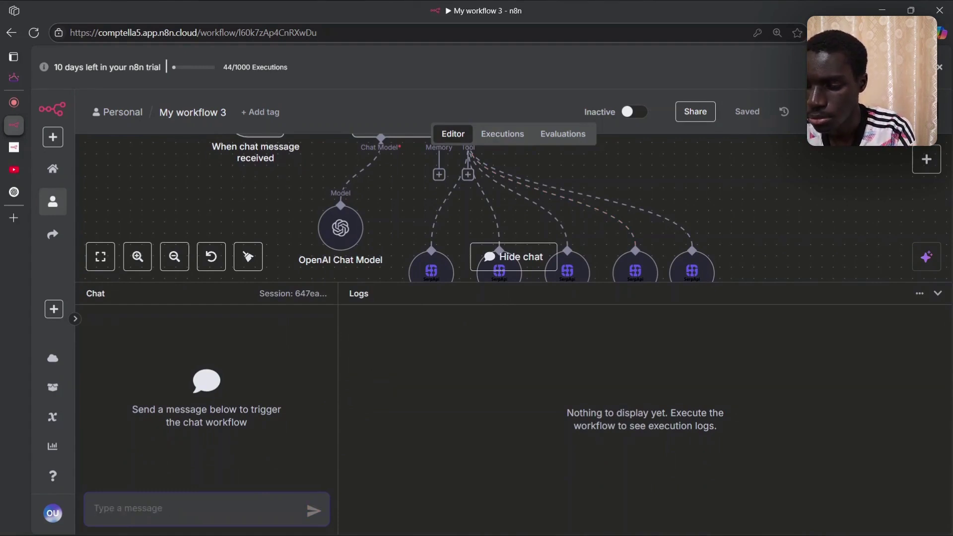
pyautogui.write('D')
pyautogui.press('BackSpace')
# - Send the agent the chat message "Donne-moi de bonnes villes à visiter pour les vacances d'été en Amérique du Sud, je veux de la chaleur"
pyautogui.write('Donne')
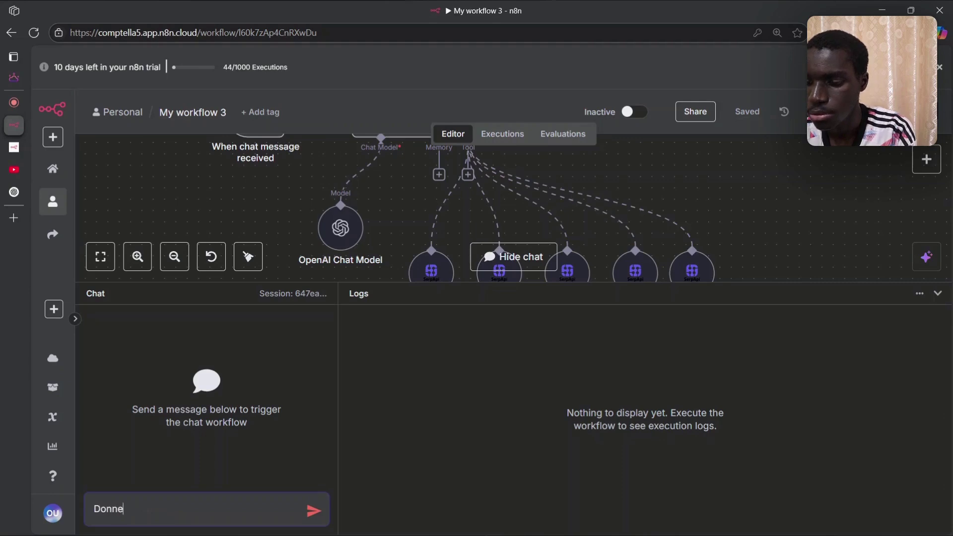
pyautogui.write('-moi de')
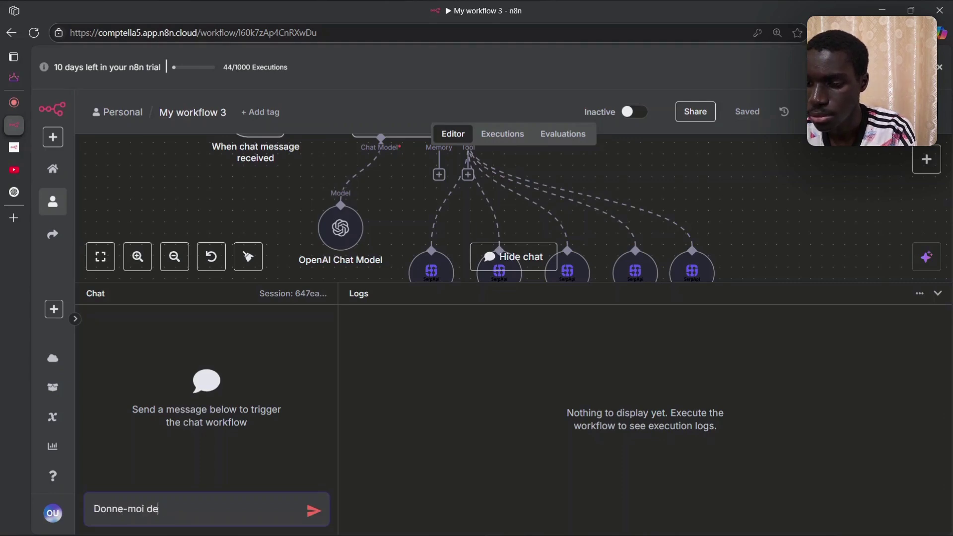
pyautogui.write(' bonnes villes à v')
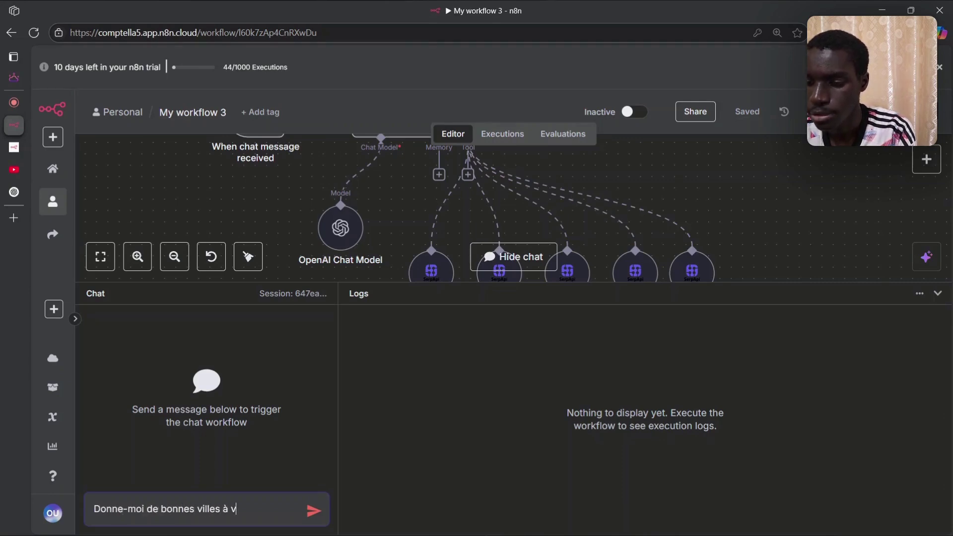
pyautogui.write('isiter pou ')
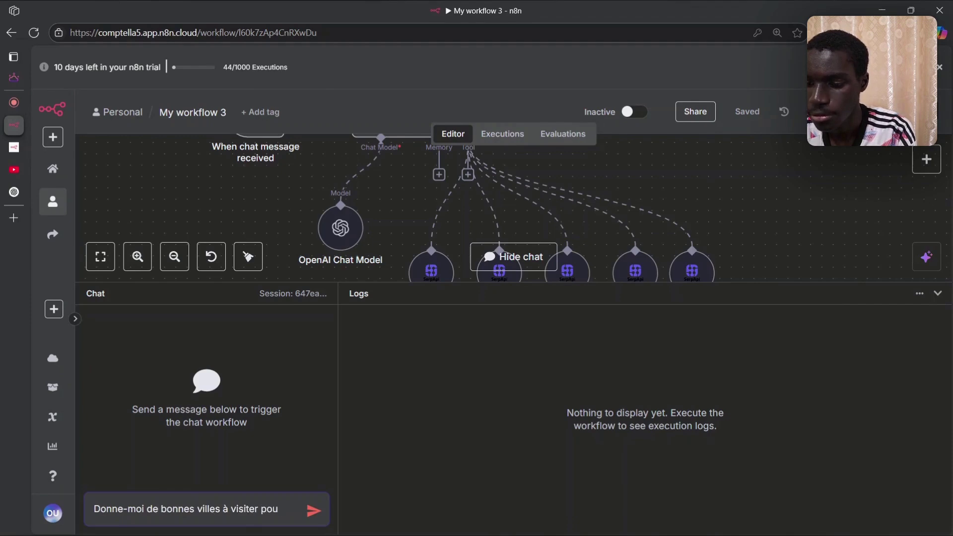
pyautogui.write('r les vacances d')
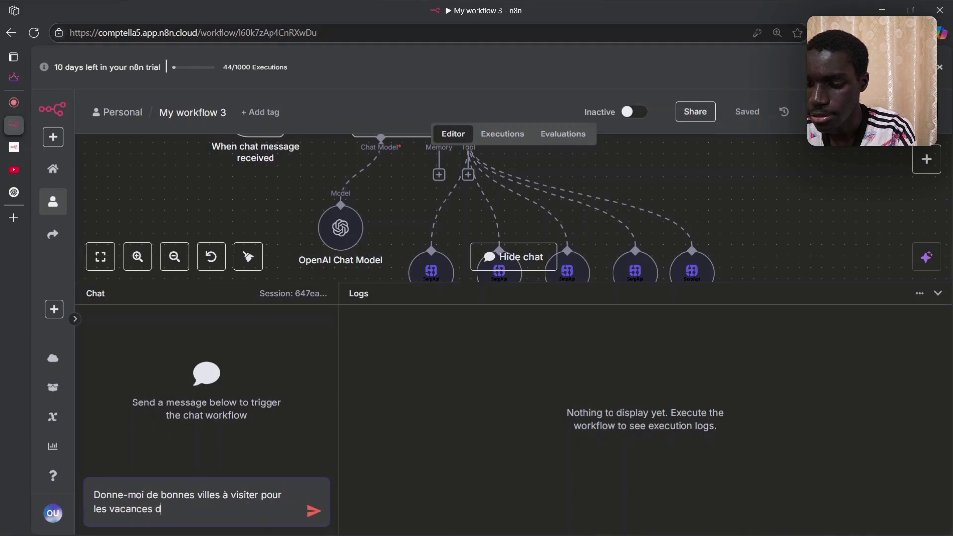
pyautogui.write("'été en A")
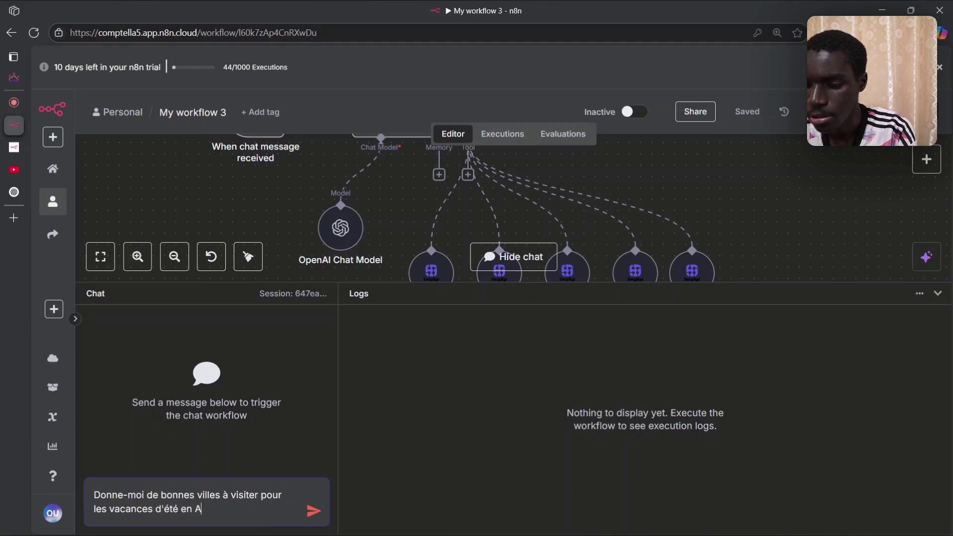
pyautogui.write('mérique du Sud')
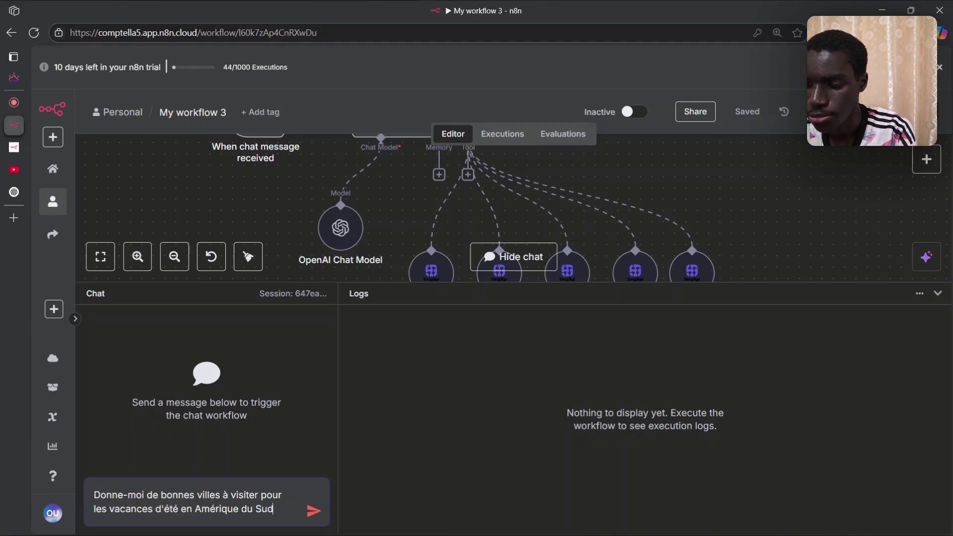
pyautogui.write(', je veux de la chaleur')
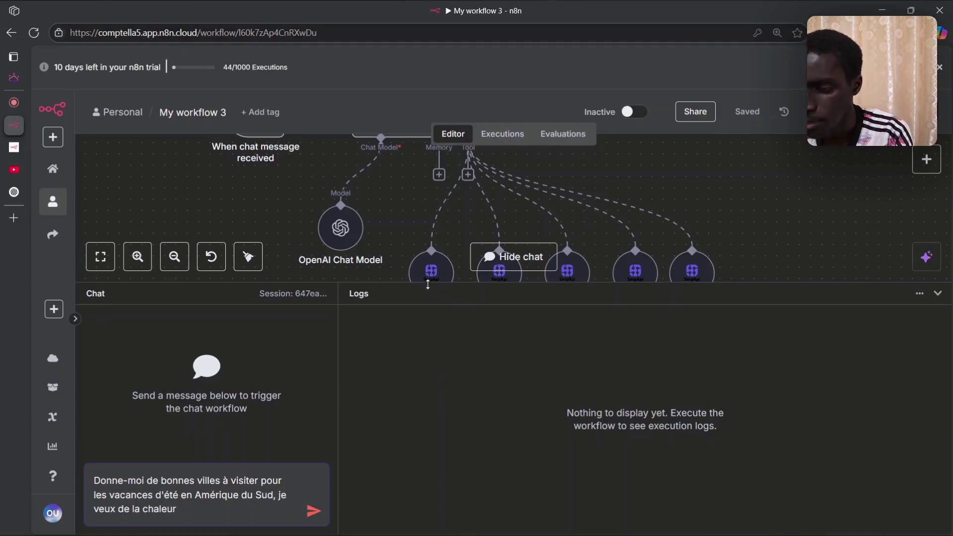
pyautogui.moveTo(430, 284); pyautogui.dragTo(435, 354)
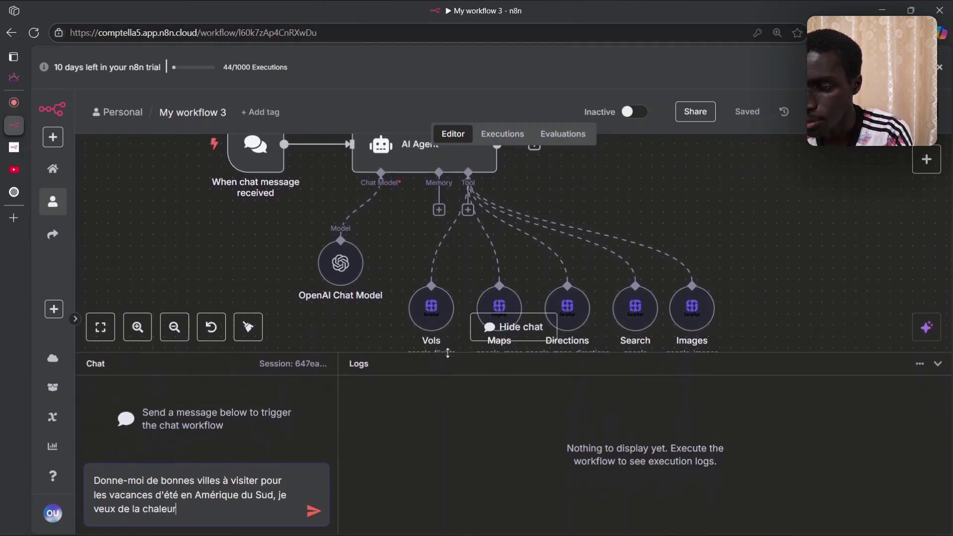
pyautogui.click(553, 233)
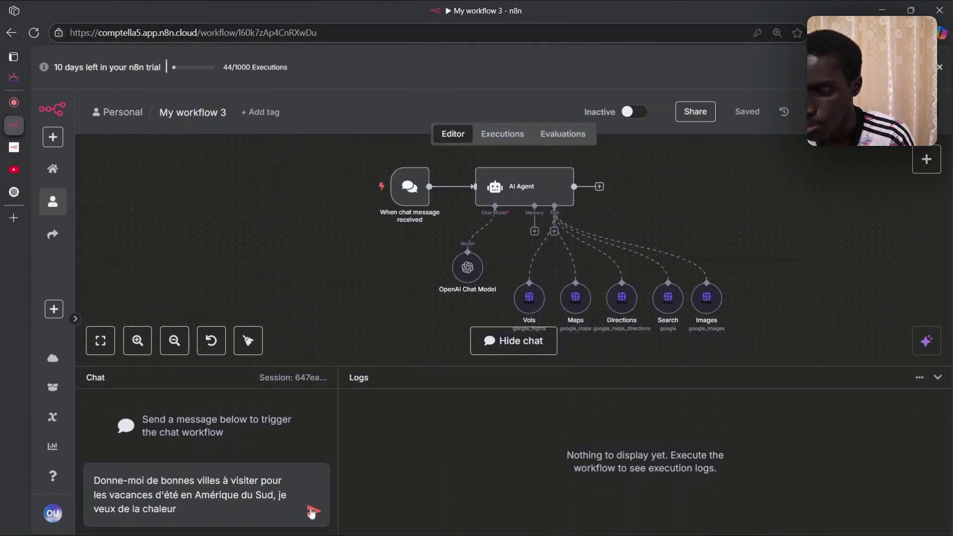
pyautogui.click(311, 512)
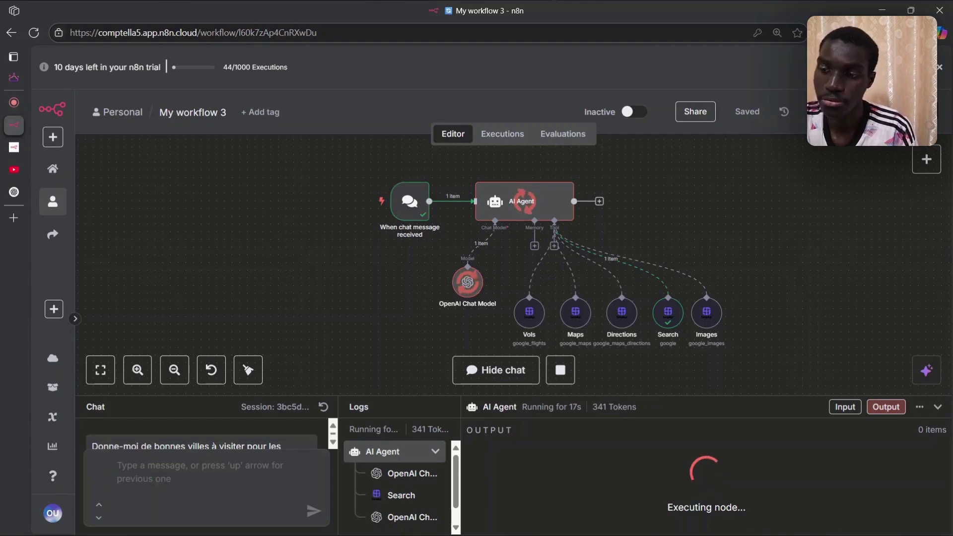
# - Examine the agent's chat answer and the output of both OpenAI Chat Model runs in the execution logs
pyautogui.moveTo(656, 399); pyautogui.dragTo(656, 171)
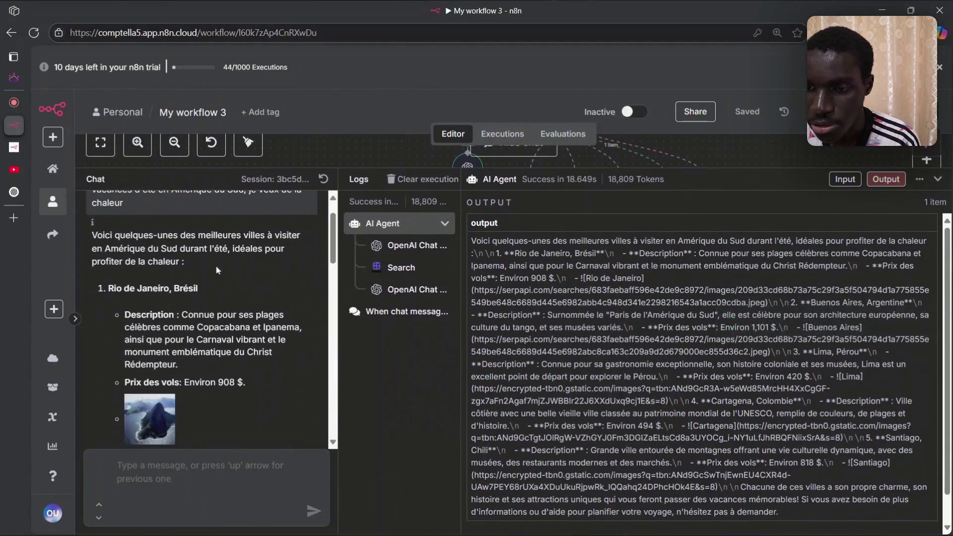
pyautogui.moveTo(169, 235); pyautogui.dragTo(240, 249)
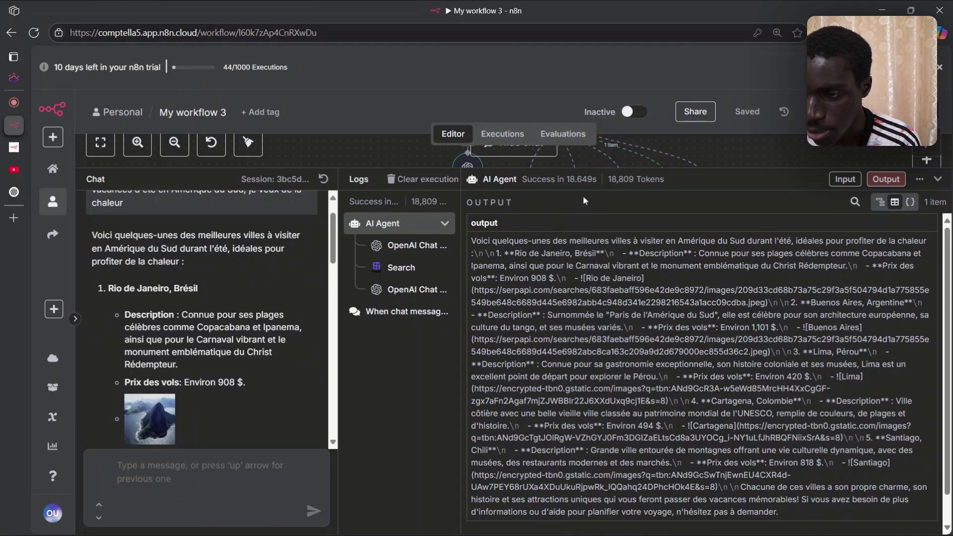
pyautogui.click(412, 250)
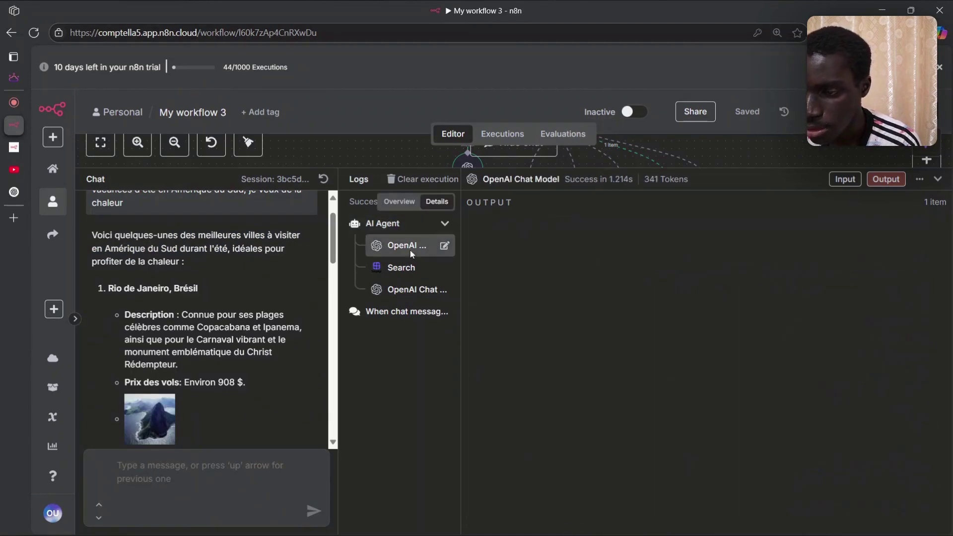
pyautogui.click(405, 288)
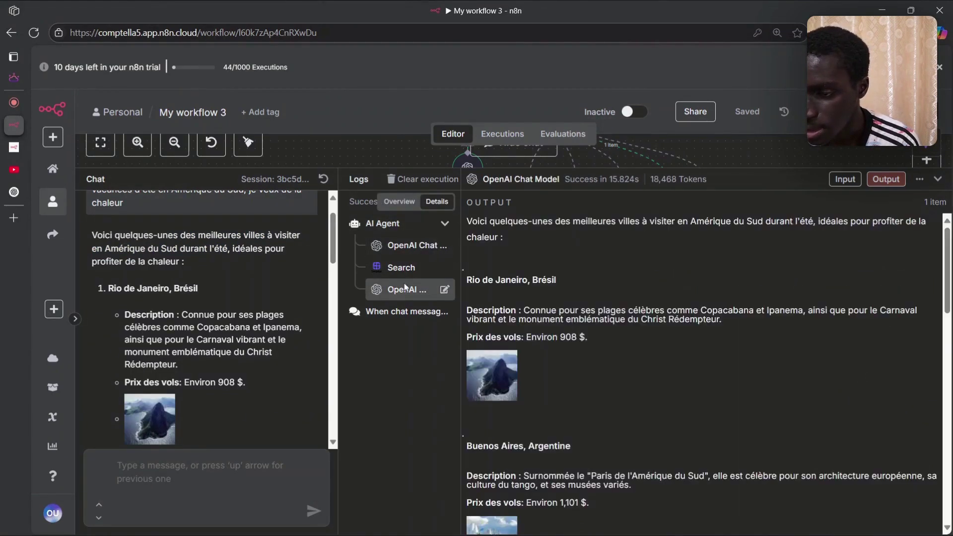
pyautogui.moveTo(596, 171); pyautogui.dragTo(597, 405)
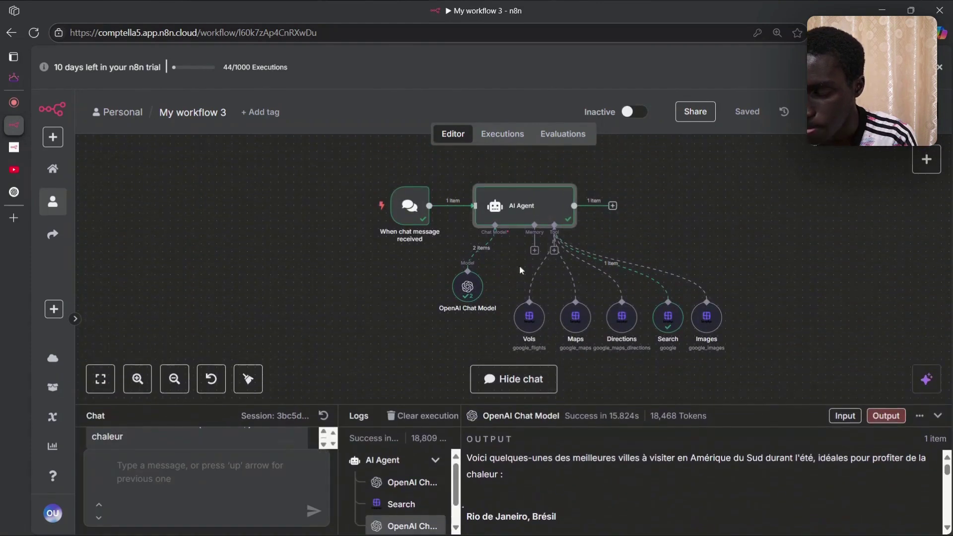
# - Inspect the search query the agent passed to the Search tool during the run
pyautogui.doubleClick(668, 318)
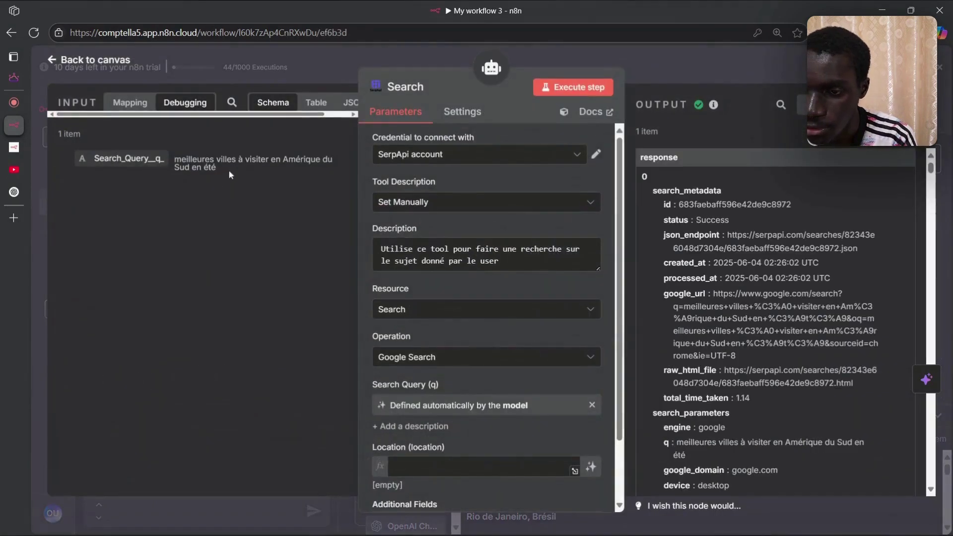
pyautogui.moveTo(229, 171); pyautogui.dragTo(175, 158)
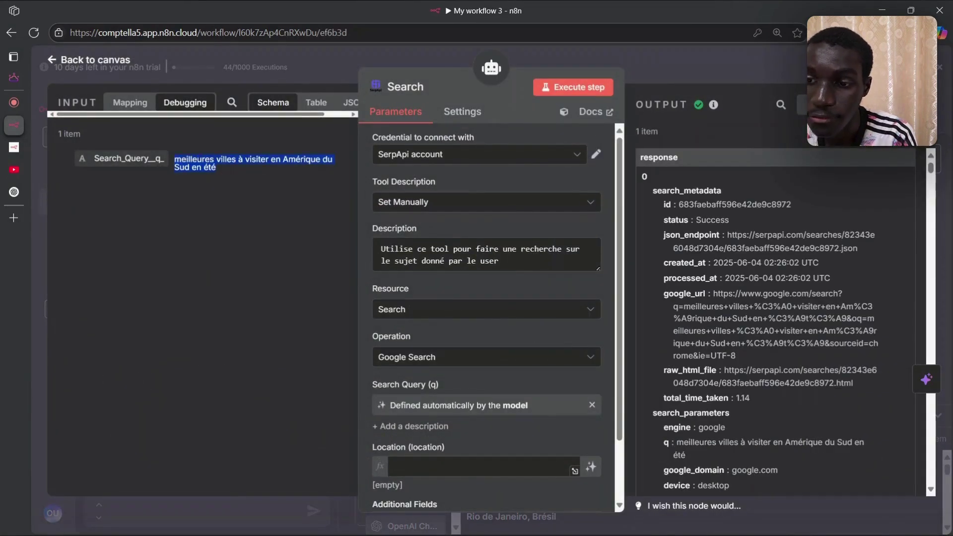
# - Leave the Search tool's details and read the agent's chat answer about South American cities through to its end
pyautogui.click(215, 169)
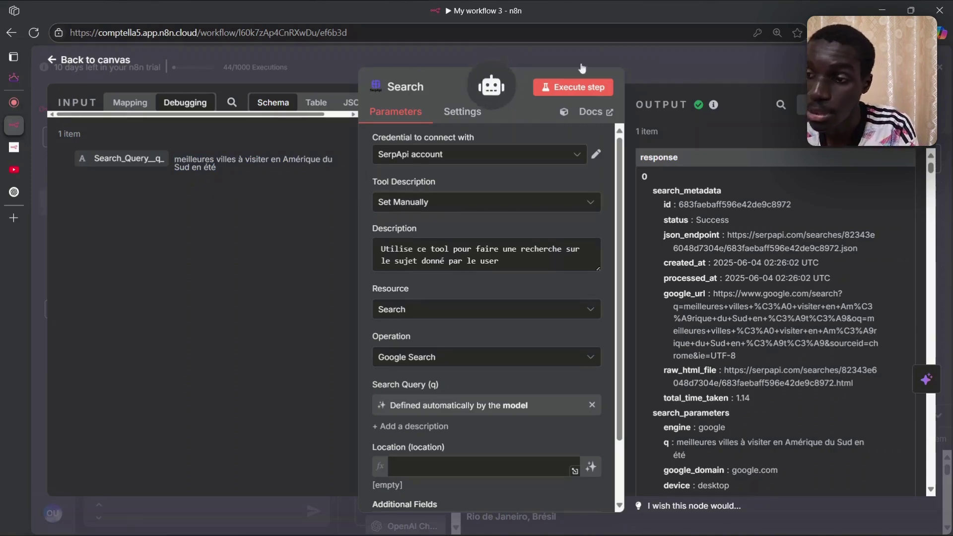
pyautogui.click(723, 68)
pyautogui.scroll(-8, 206, 348)
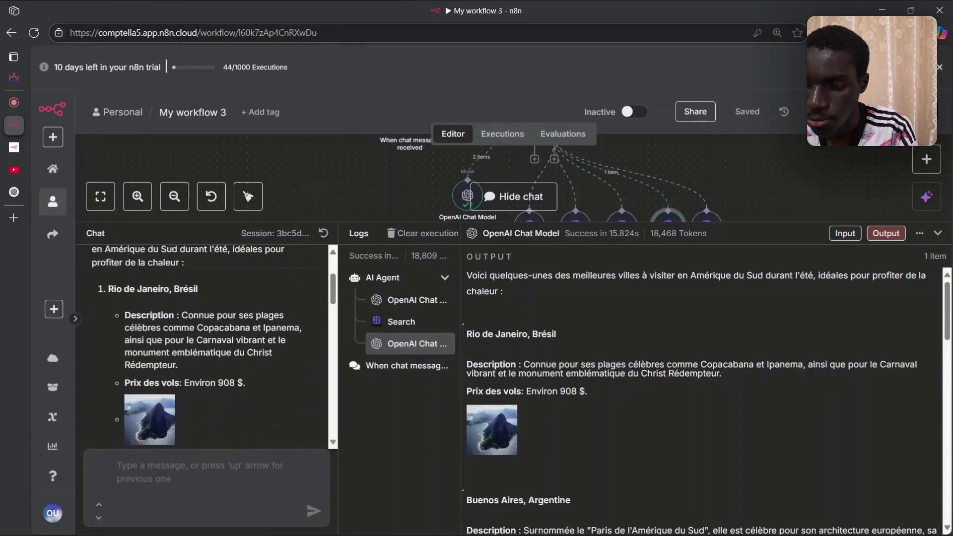
pyautogui.scroll(-10, 284, 366)
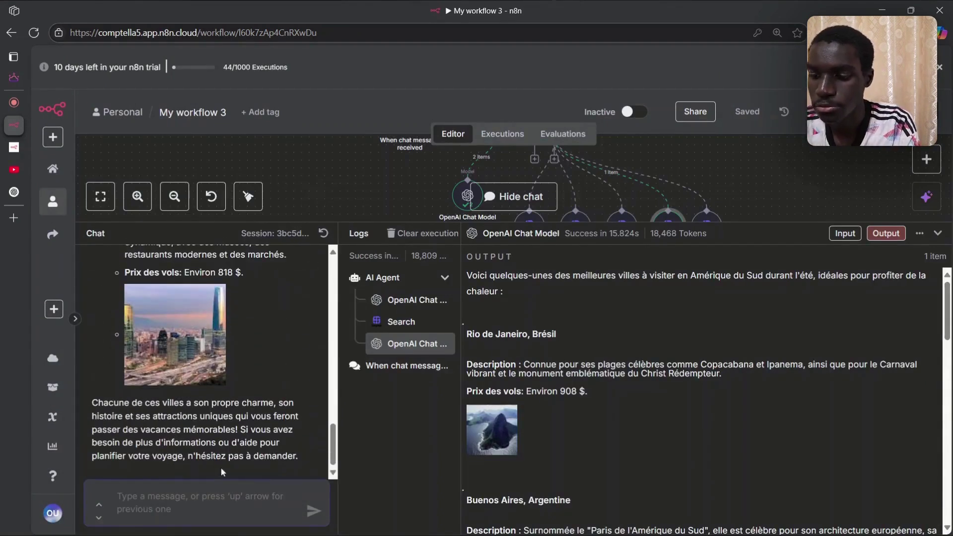
# - Send the agent the chat message "cherche-moi des vols pour un séjour du 21 juillet au 30 juillet, mon budget est de 2000 euros"
pyautogui.write('cherche-moi de')
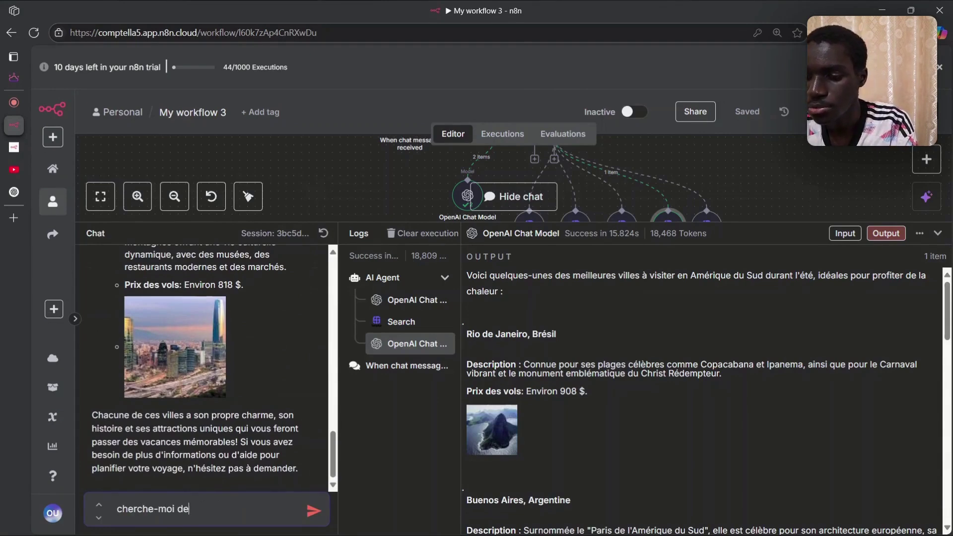
pyautogui.write('s vols pour un séjour du ')
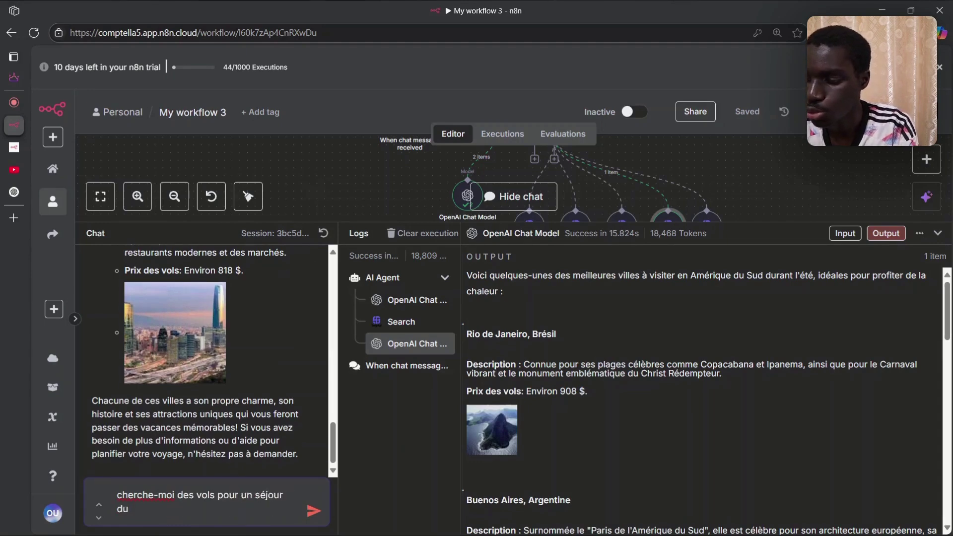
pyautogui.write('21 juillet')
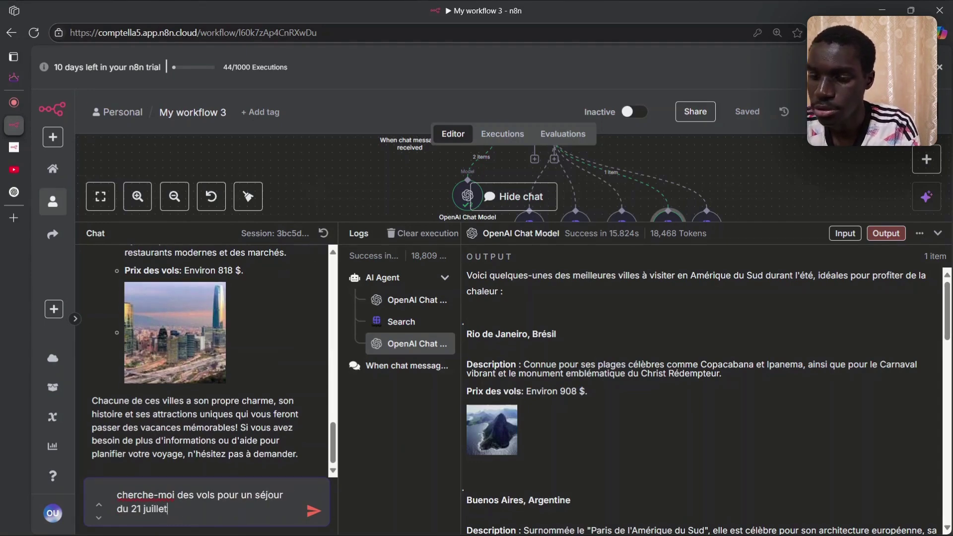
pyautogui.write(' au 30')
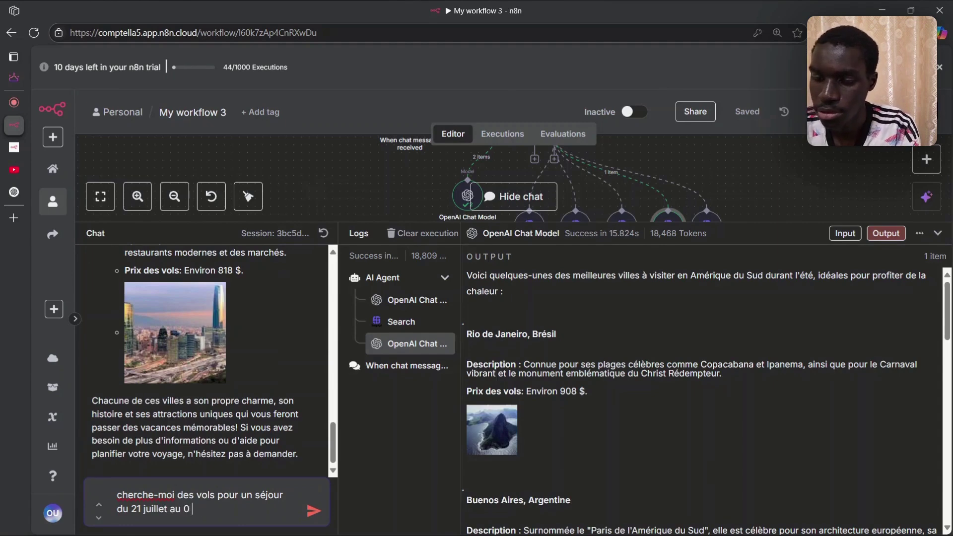
pyautogui.press('BackSpace')
pyautogui.write('30 juillet')
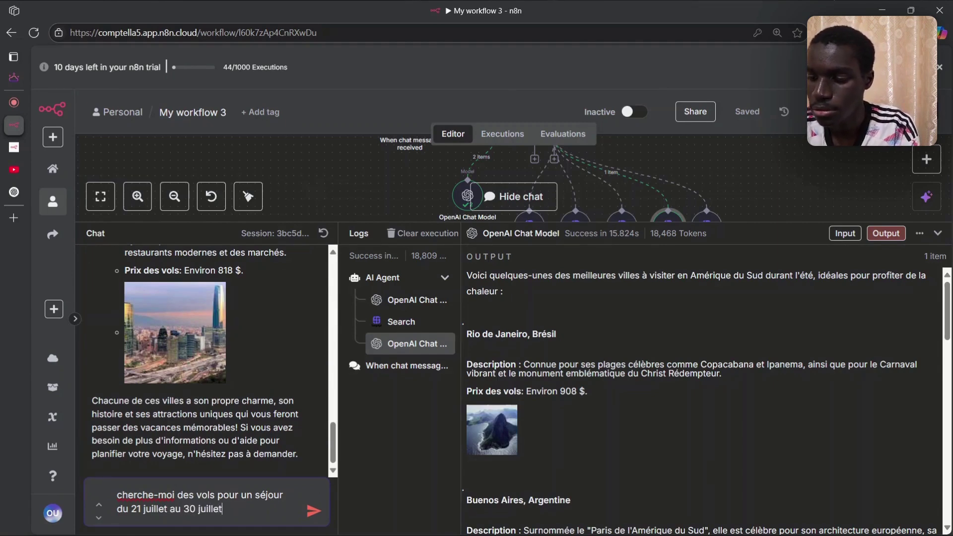
pyautogui.write(', mon budget est ')
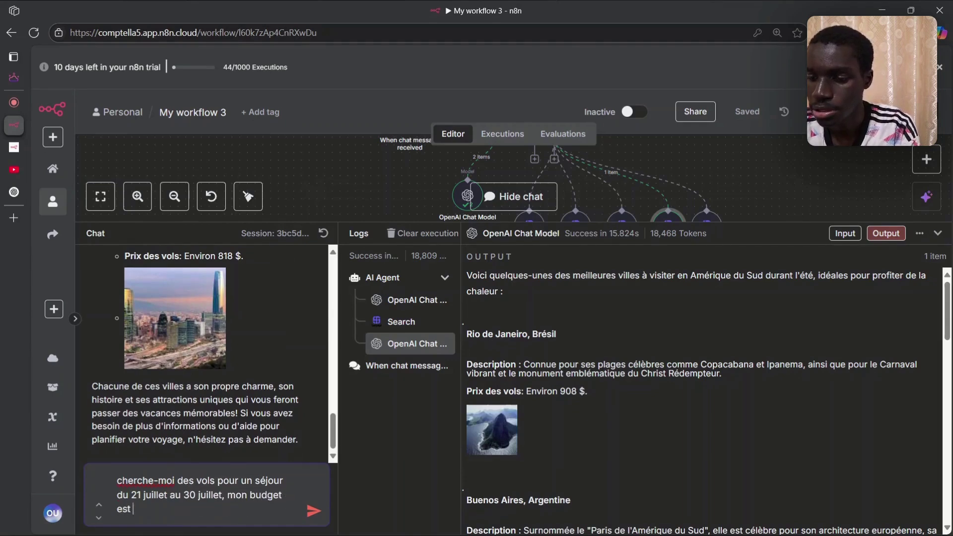
pyautogui.write('de 2000 euros')
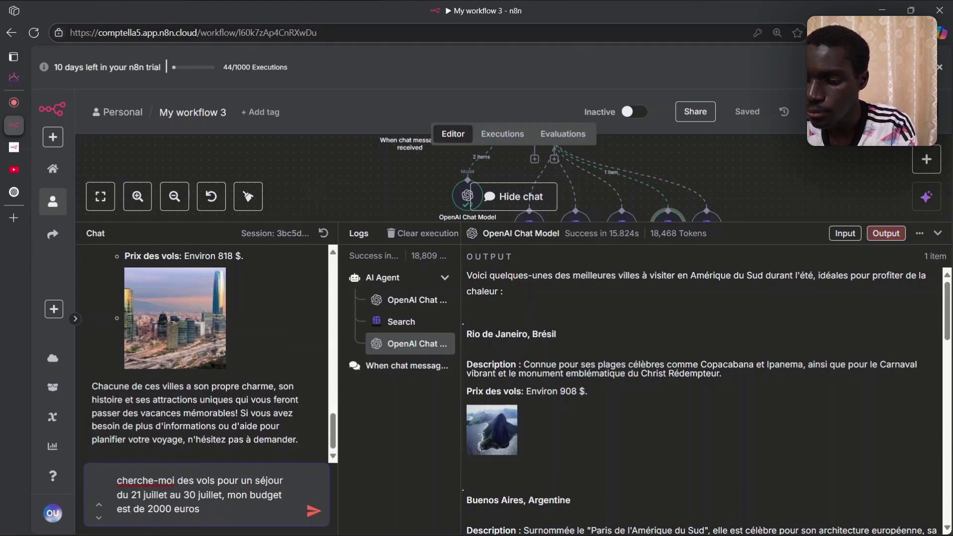
pyautogui.moveTo(508, 224); pyautogui.dragTo(509, 379)
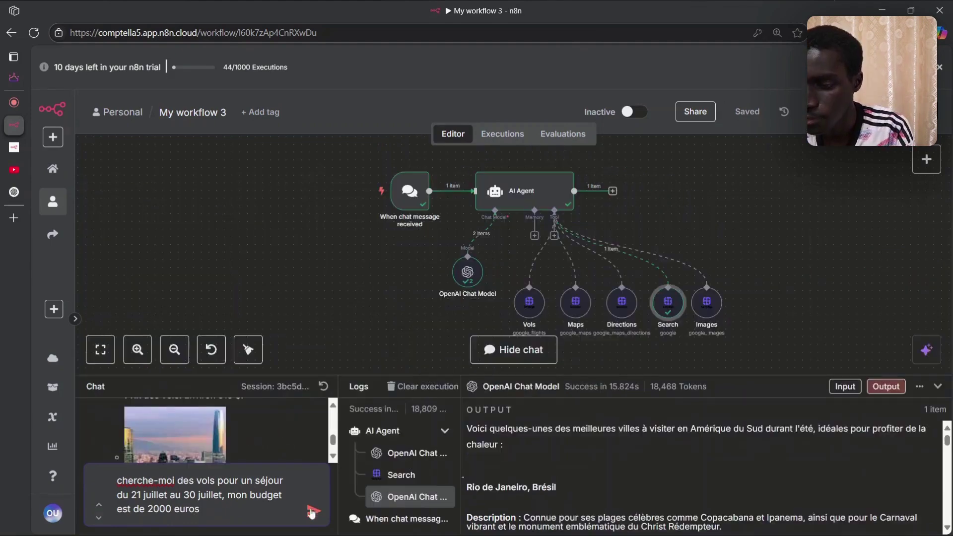
pyautogui.press('Return')
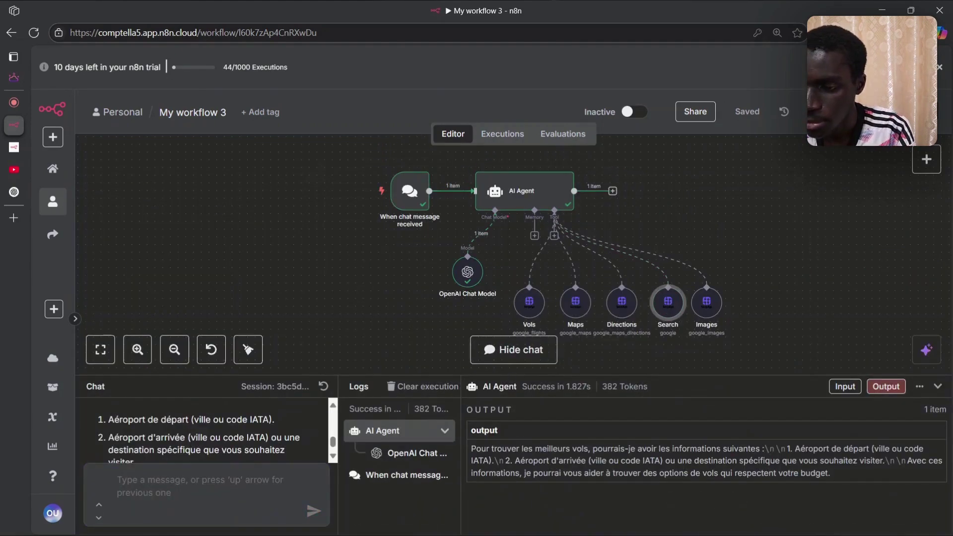
# - Enlarge the chat area and read the agent's reply to the flight request
pyautogui.moveTo(514, 376); pyautogui.dragTo(515, 242)
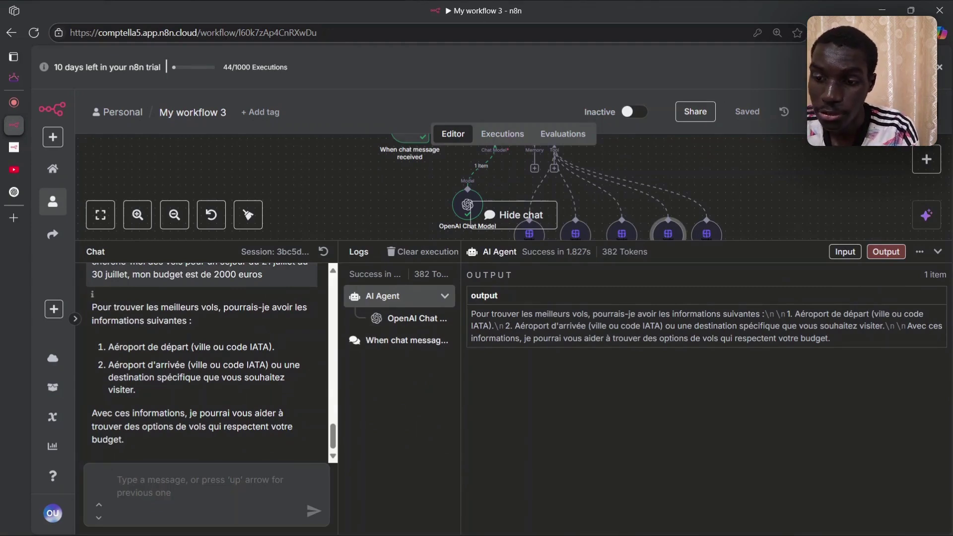
pyautogui.moveTo(189, 348); pyautogui.dragTo(109, 349)
pyautogui.click(124, 365)
pyautogui.click(164, 363)
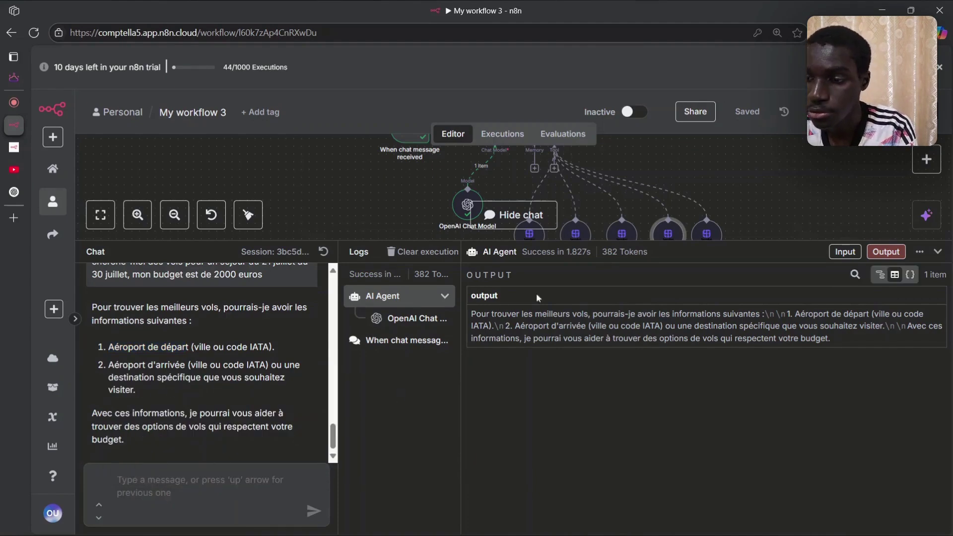
# - Inspect the departure and arrival airport parameters of the Vols tool
pyautogui.moveTo(561, 241); pyautogui.dragTo(554, 332)
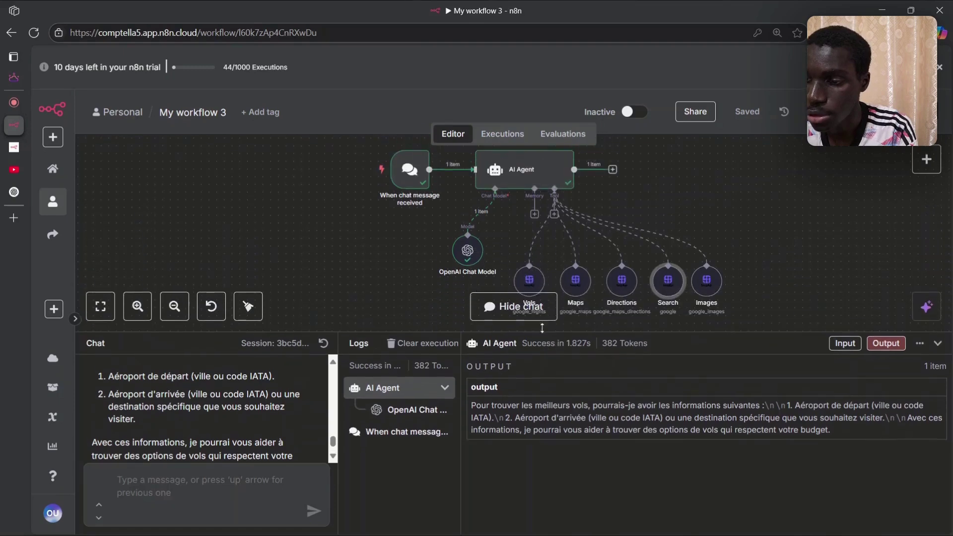
pyautogui.doubleClick(530, 281)
pyautogui.scroll(-4, 540, 296)
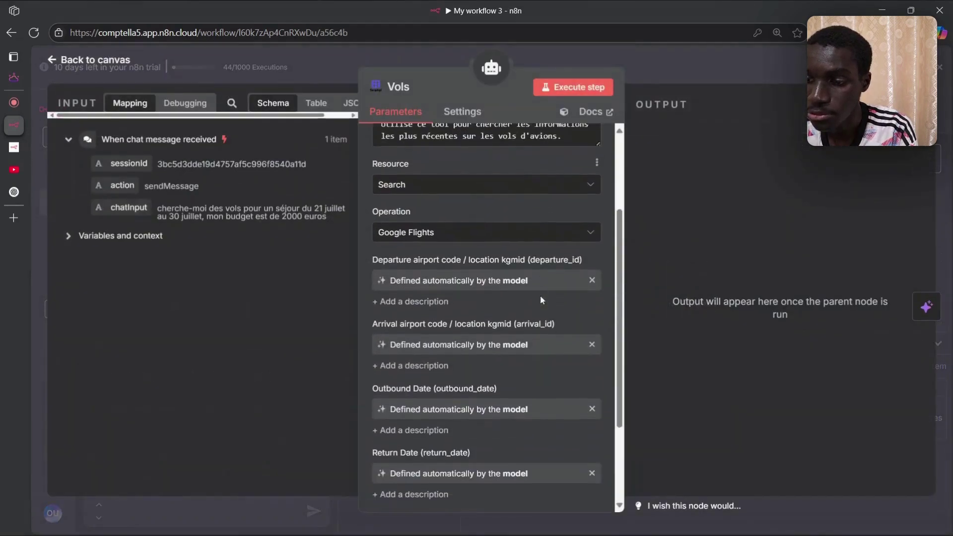
pyautogui.scroll(1, 425, 282)
pyautogui.moveTo(372, 260); pyautogui.dragTo(465, 255)
pyautogui.moveTo(368, 325); pyautogui.dragTo(427, 326)
pyautogui.click(428, 327)
pyautogui.press('Escape')
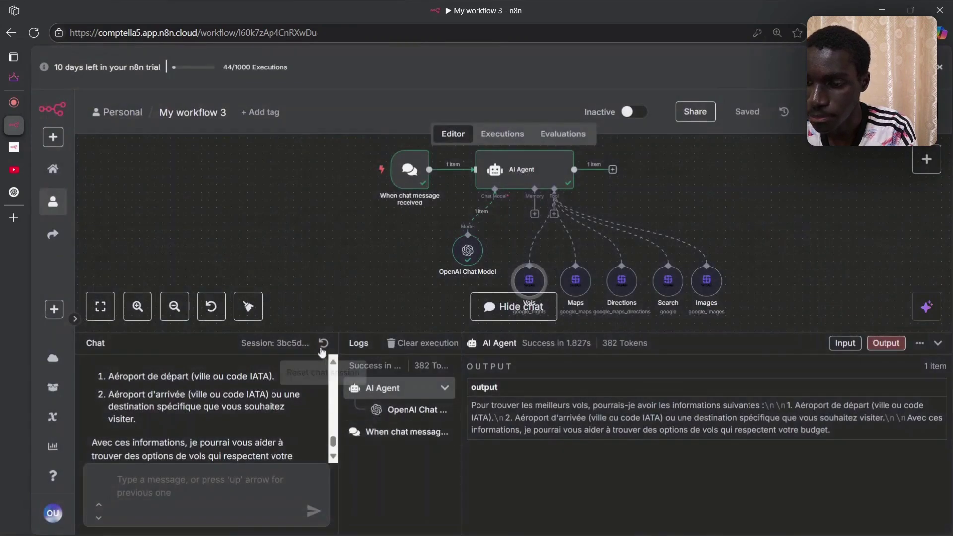
# - Draft a two-line chat reply reading "Départ : Montreal" and "Arrivée : Rio de Janeiro" without sending it
pyautogui.moveTo(298, 330); pyautogui.dragTo(339, 225)
pyautogui.click(190, 494)
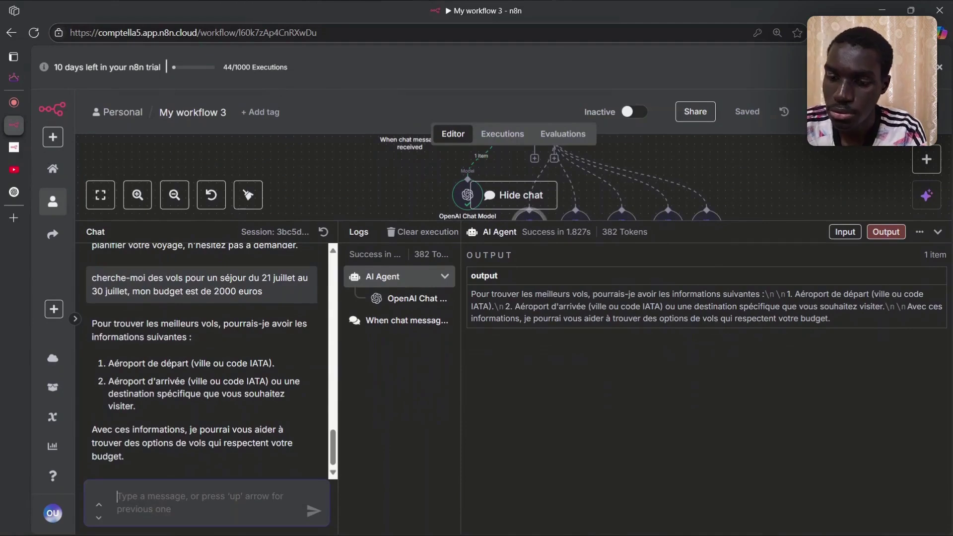
pyautogui.write('Départ')
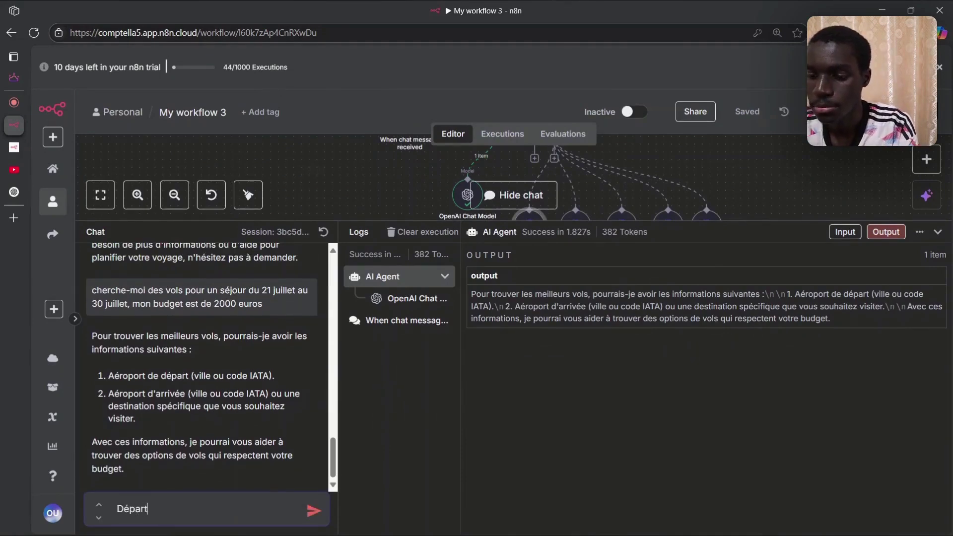
pyautogui.write(' : Montrea')
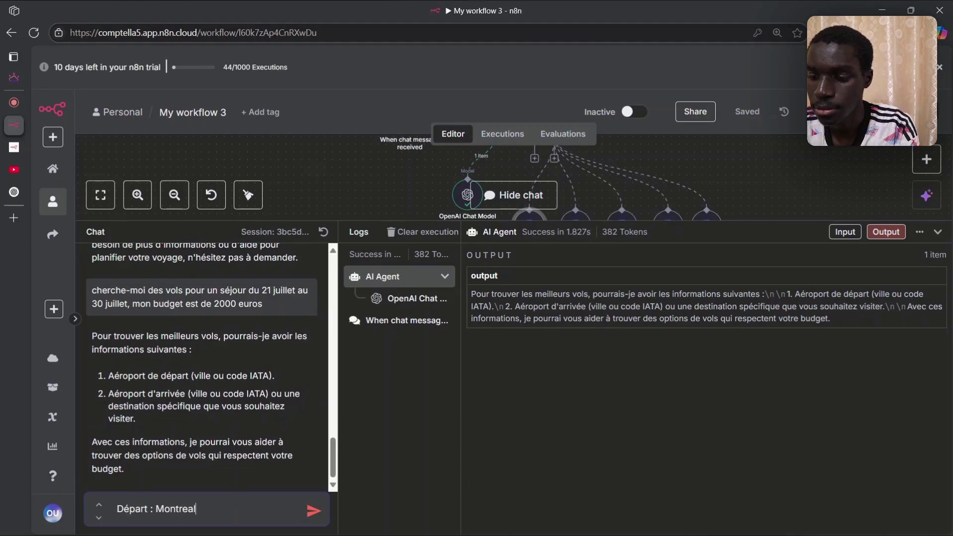
pyautogui.write('l')
pyautogui.hotkey('shift', 'Return')
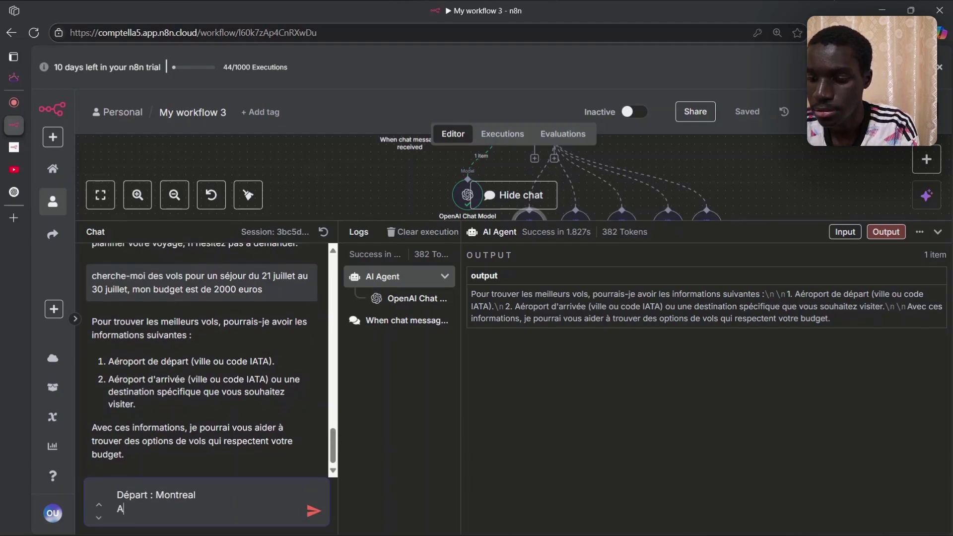
pyautogui.write('Arrivée : R')
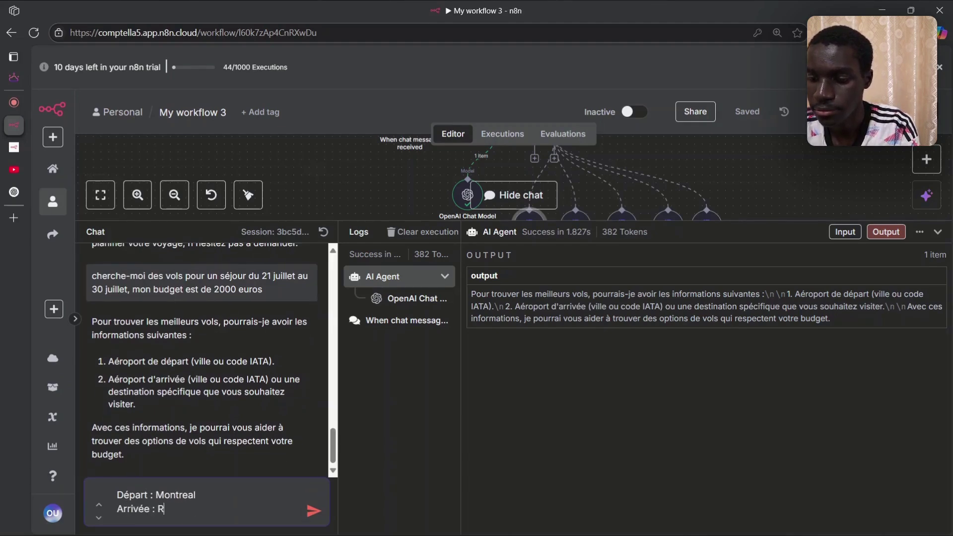
pyautogui.write('io de Janeiro')
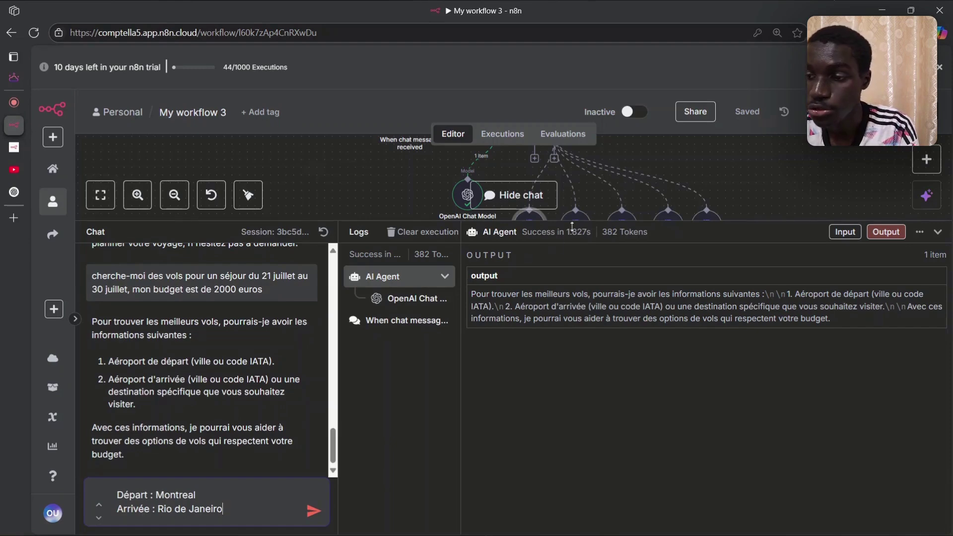
# - Connect a Simple Memory to the AI Agent, placed beside the OpenAI Chat Model, and save the workflow
pyautogui.moveTo(572, 224); pyautogui.dragTo(556, 382)
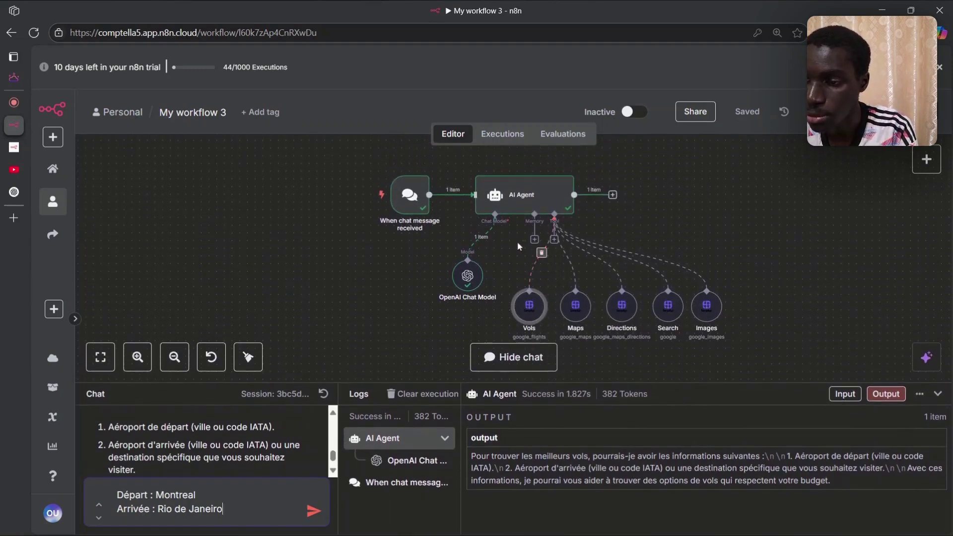
pyautogui.scroll(3, 502, 264)
pyautogui.scroll(-2, 521, 273)
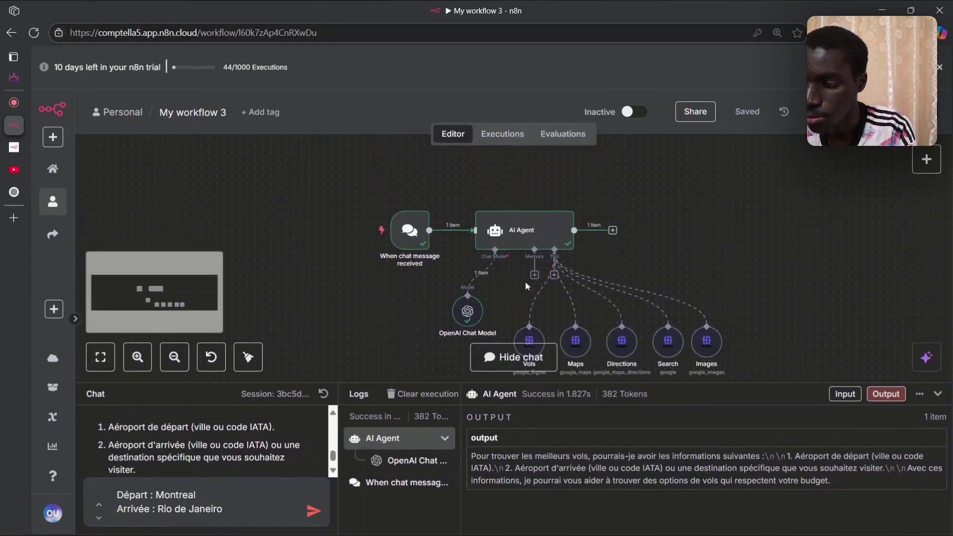
pyautogui.click(534, 272)
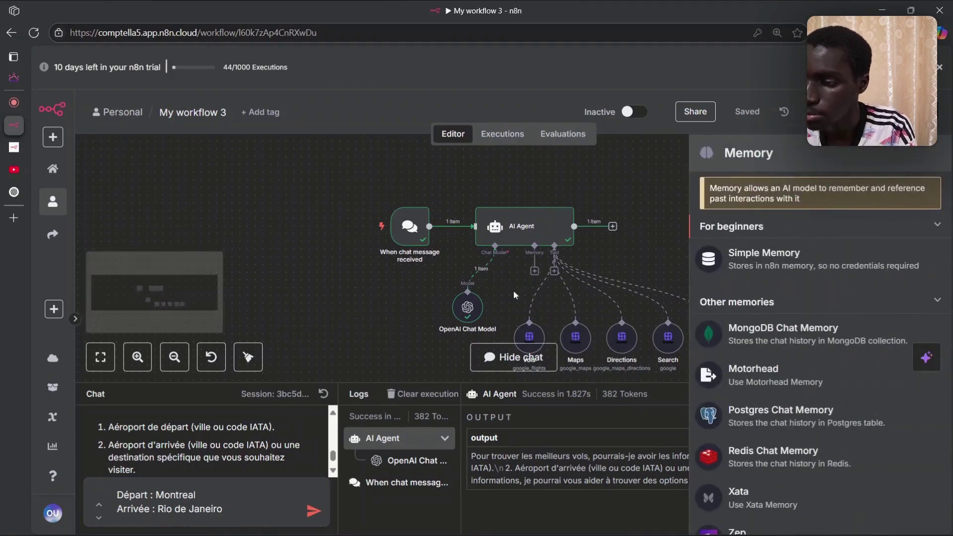
pyautogui.click(796, 255)
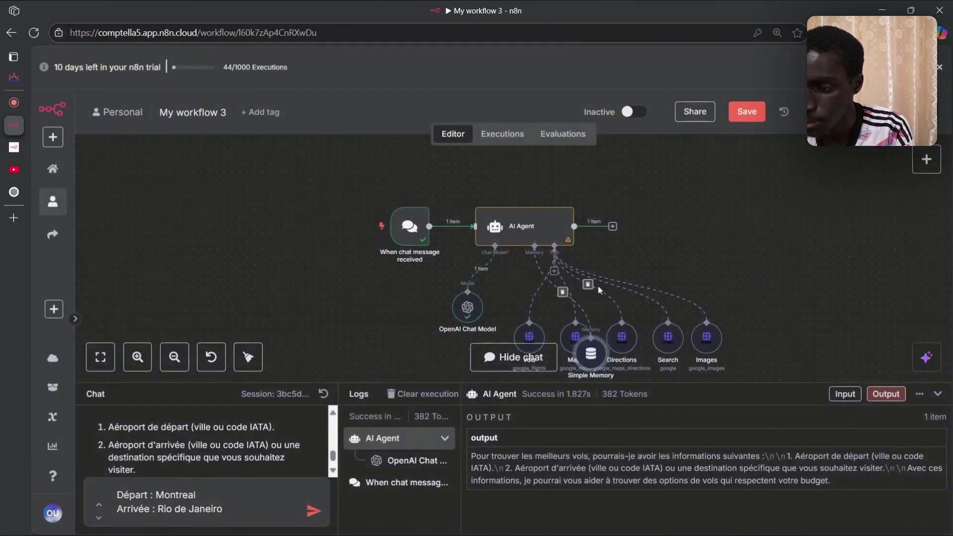
pyautogui.scroll(-2, 597, 285)
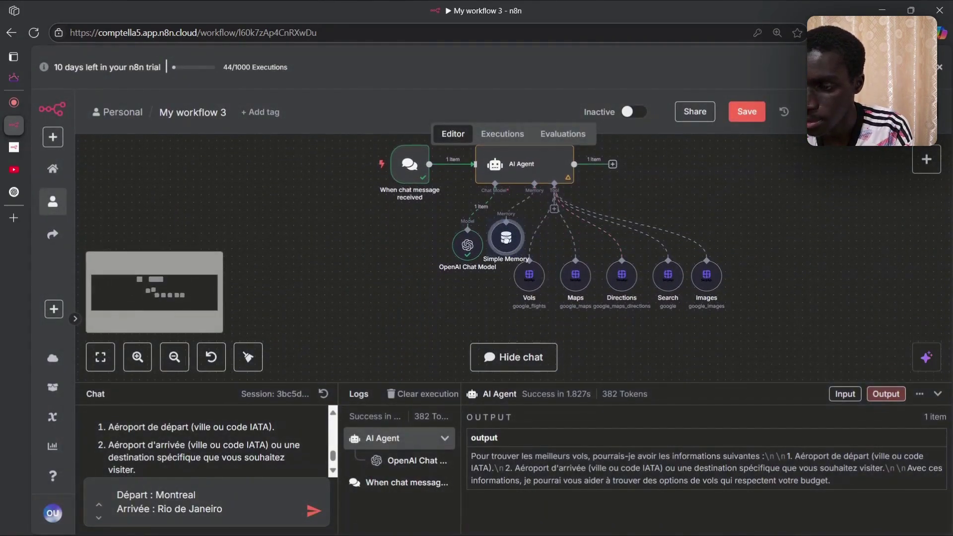
pyautogui.hotkey('ctrl', 's')
pyautogui.scroll(2, 224, 432)
# - Copy the earlier 21–30 juillet, 2000 euros flight request above the drafted Montreal and Rio de Janeiro lines and send the combined message
pyautogui.tripleClick(225, 425)
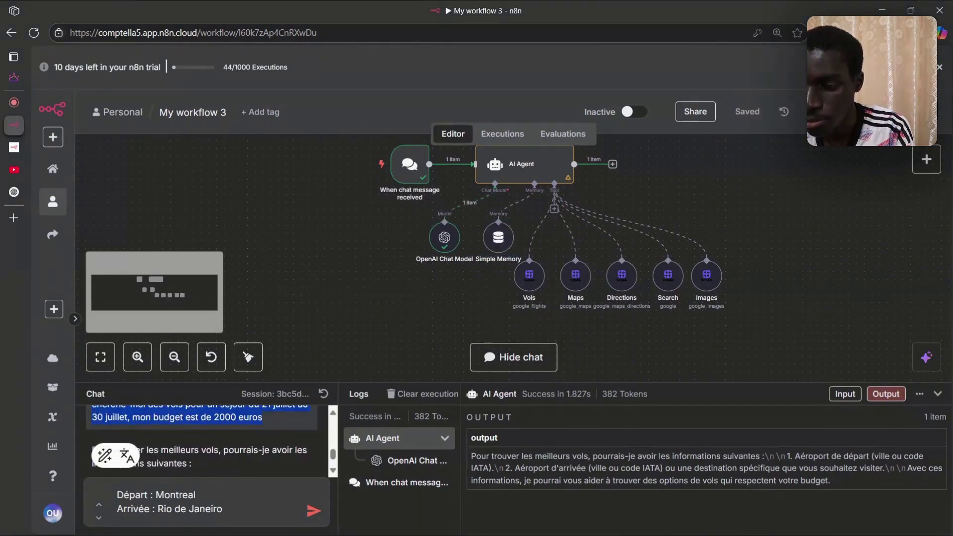
pyautogui.write('cherche-moi des vols pour un séjour du 21 juillet au 30 juillet, mon budget est de 2000 euros')
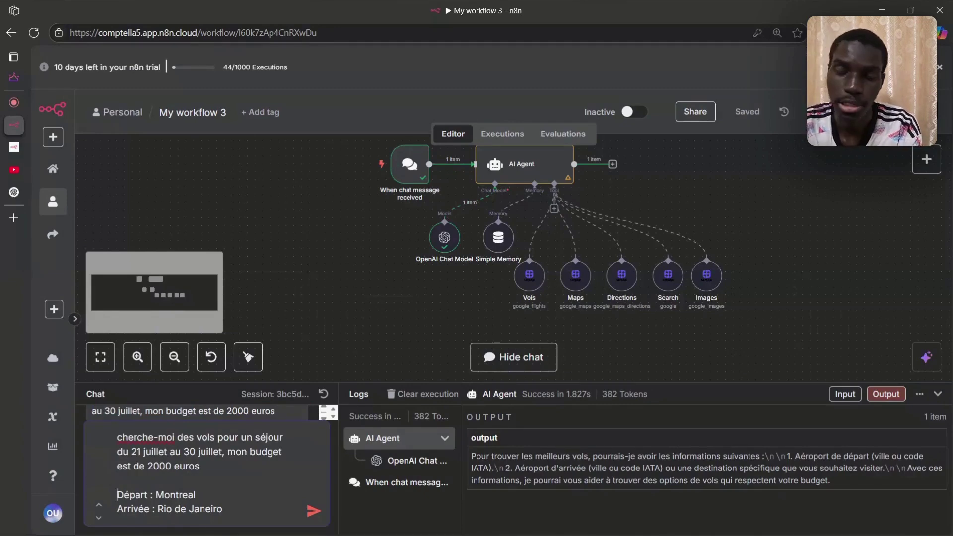
pyautogui.click(312, 512)
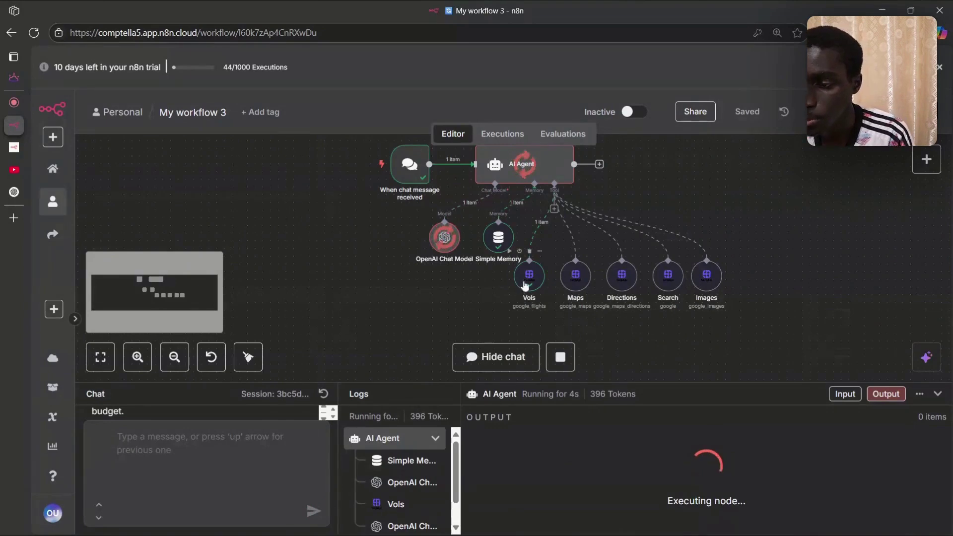
# - Check the Vols tool's run on the canvas and read the agent's answer in the enlarged chat and logs area
pyautogui.scroll(2, 529, 292)
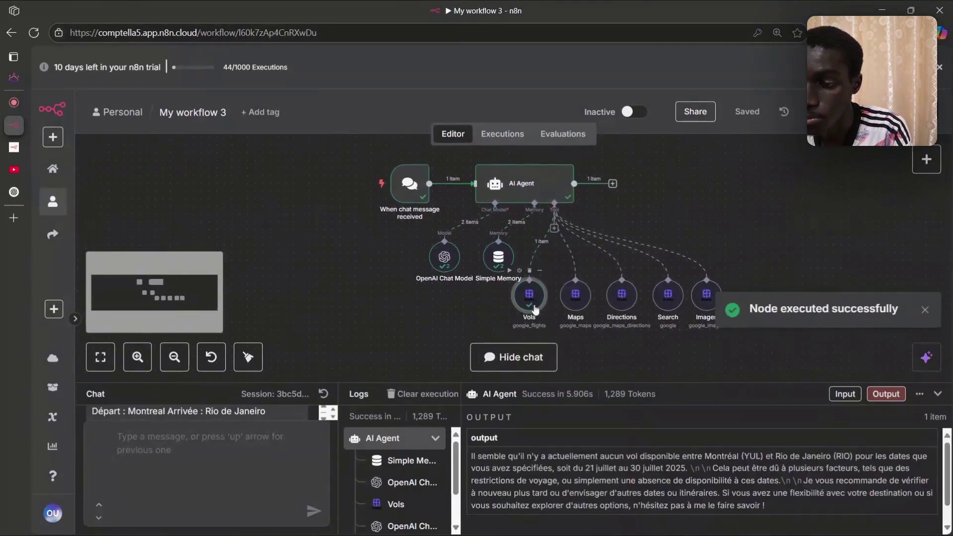
pyautogui.scroll(-1, 497, 323)
pyautogui.moveTo(440, 383); pyautogui.dragTo(441, 112)
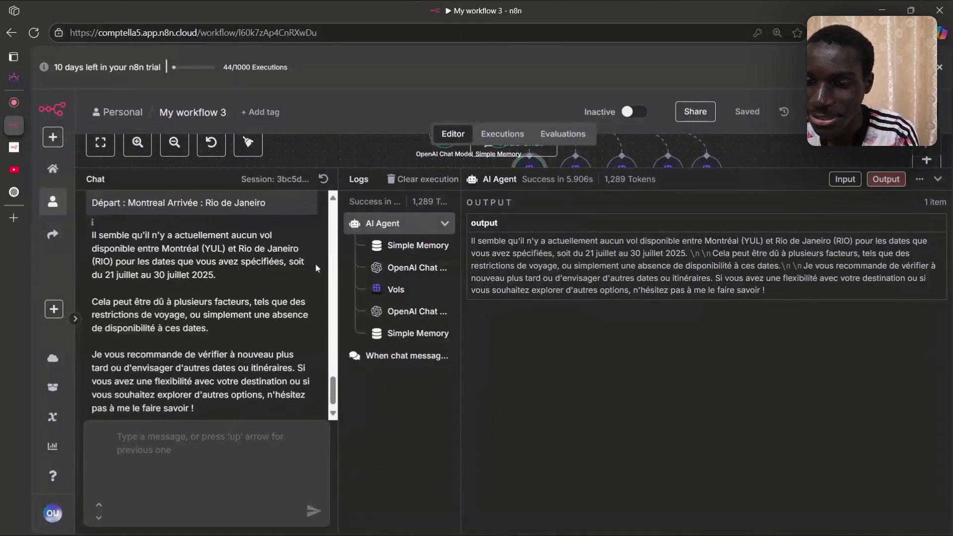
# - Send the chat message "n'importe quel vol pour le Brésil en Juillet" to the agent
pyautogui.click(246, 449)
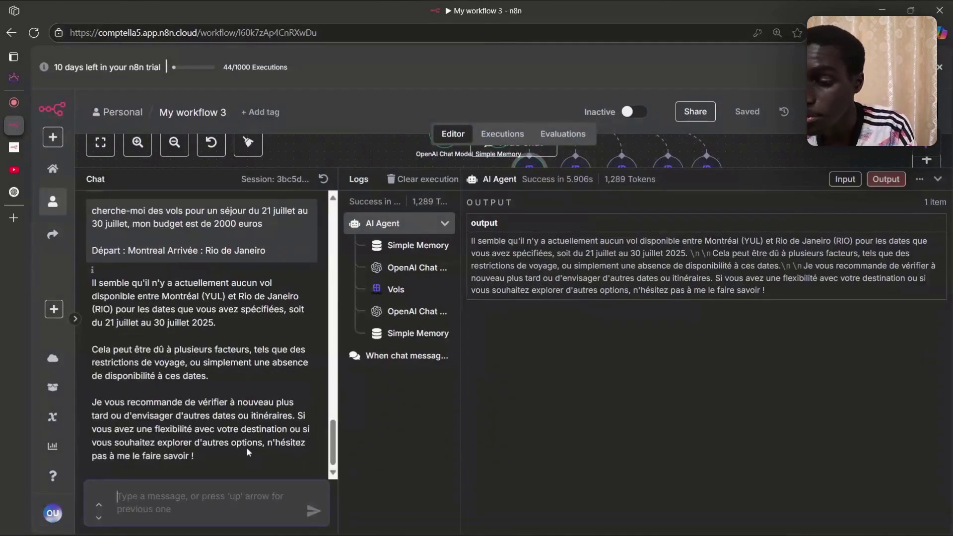
pyautogui.write("n'impor")
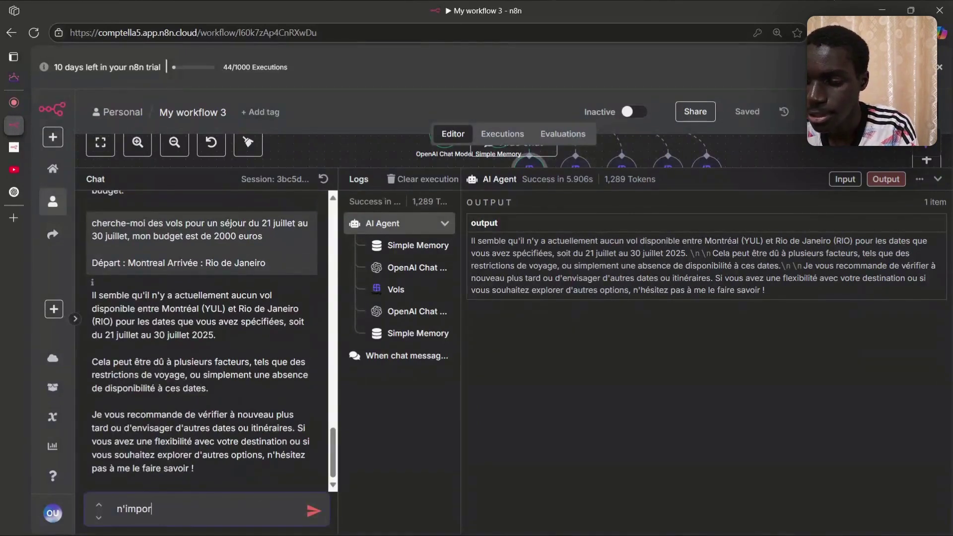
pyautogui.write('te quel vol pou')
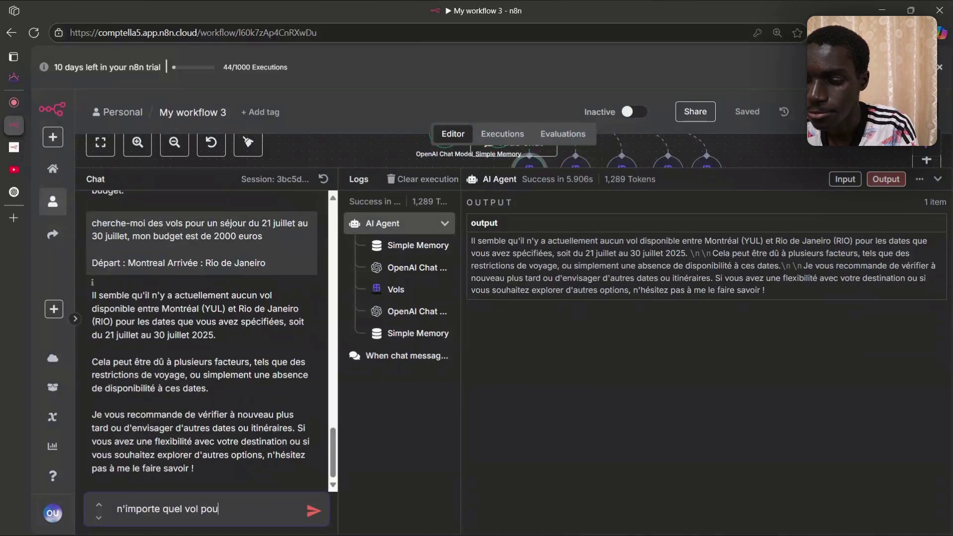
pyautogui.write('r le Brésil en')
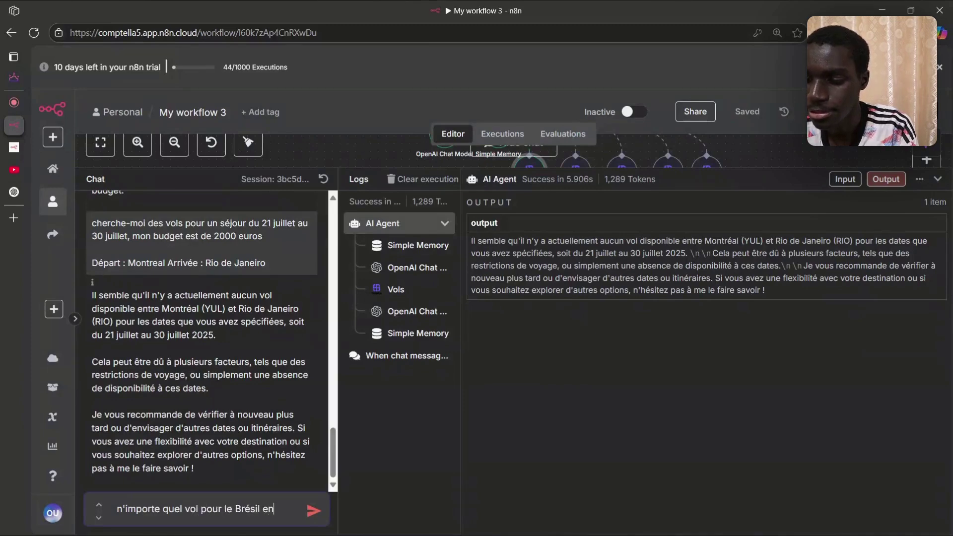
pyautogui.write(' Juillet')
pyautogui.press('Return')
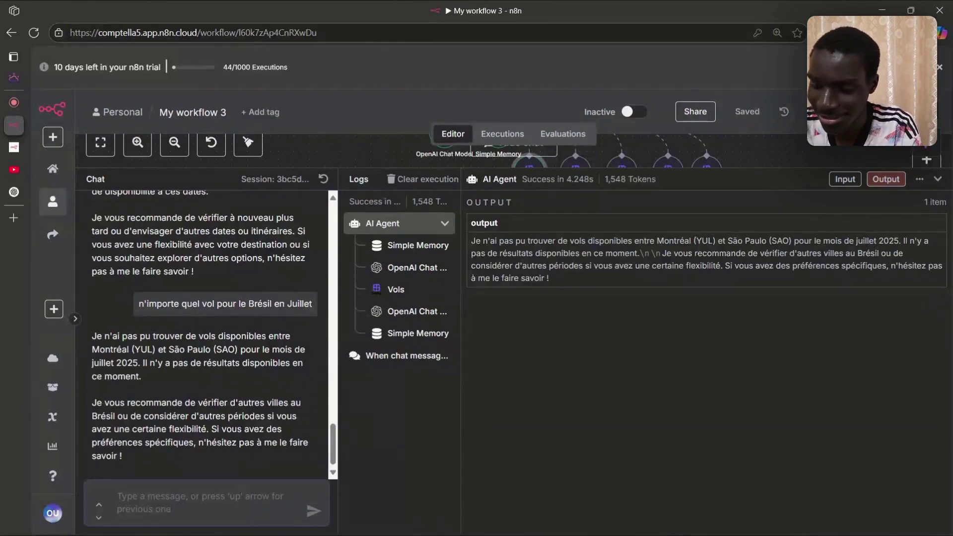
# - Ask the agent for "vols pour Paris en Juillet" and read through the flight options in its answer
pyautogui.write('vols ')
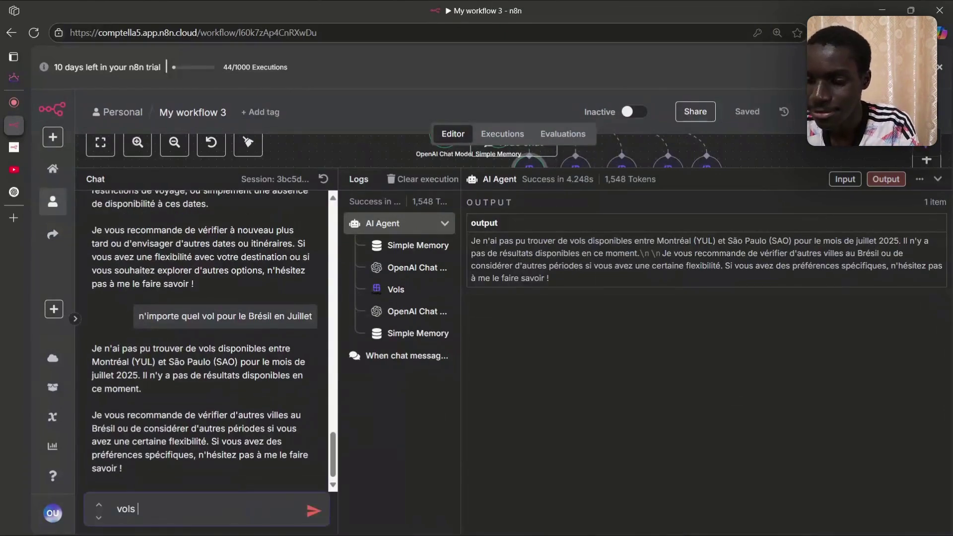
pyautogui.write('pour Paris ')
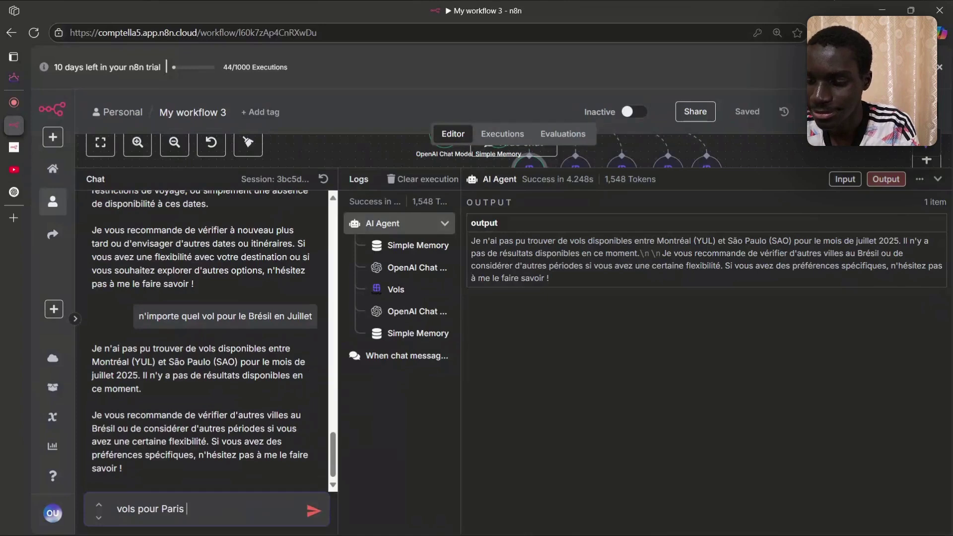
pyautogui.write('en Juillet')
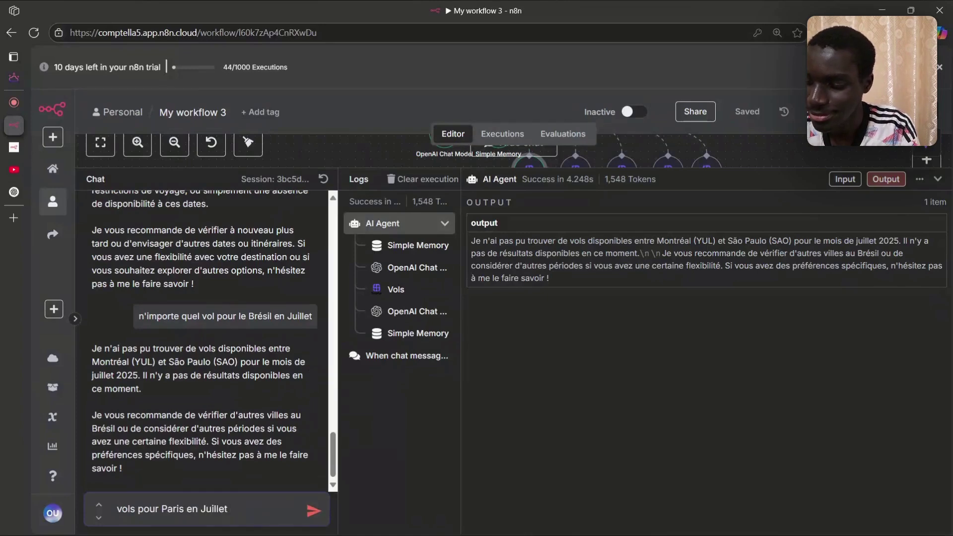
pyautogui.press('Return')
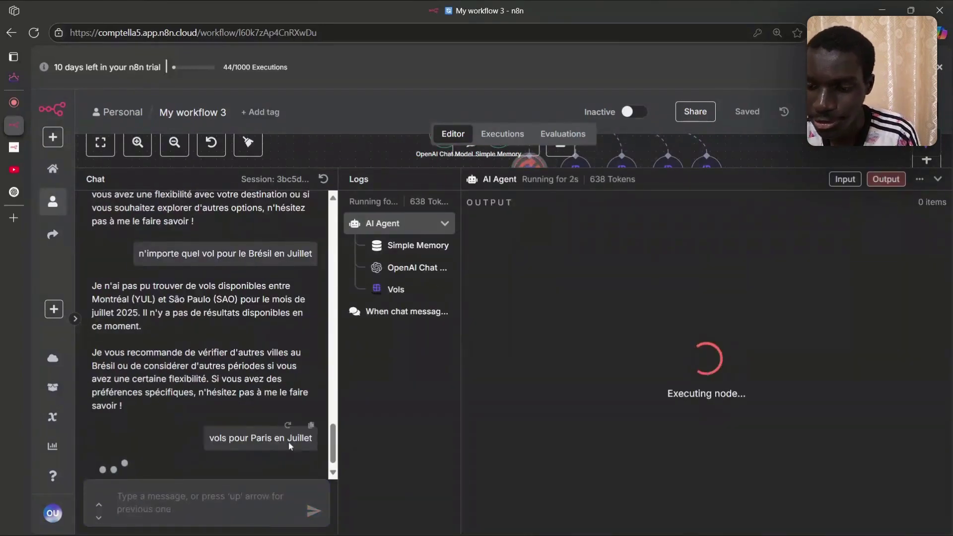
pyautogui.scroll(2, 317, 353)
pyautogui.scroll(-3, 317, 353)
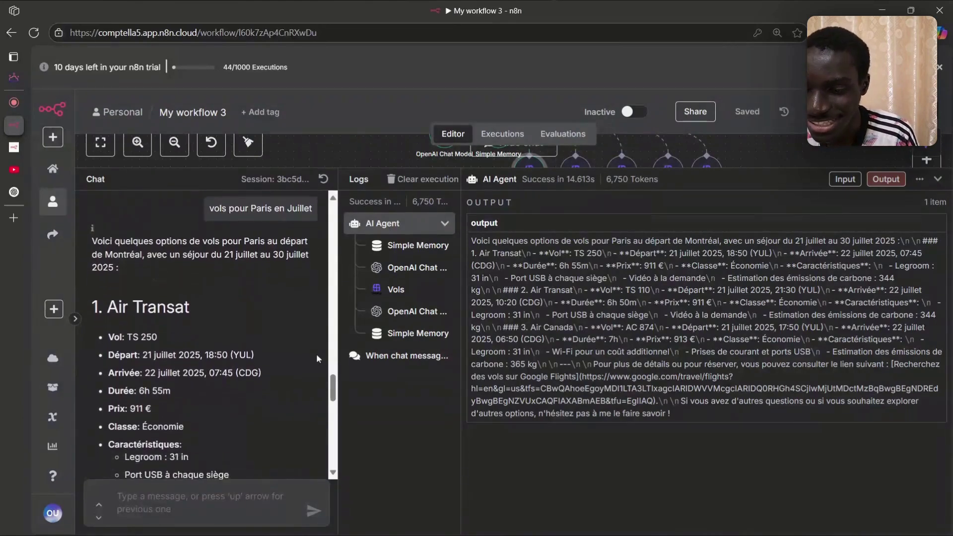
pyautogui.scroll(-2, 317, 359)
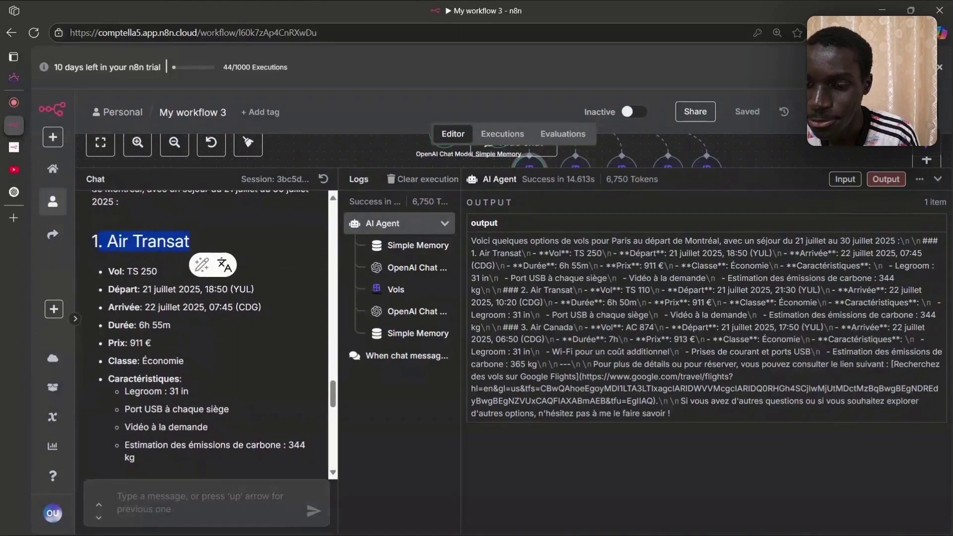
pyautogui.scroll(-2, 165, 296)
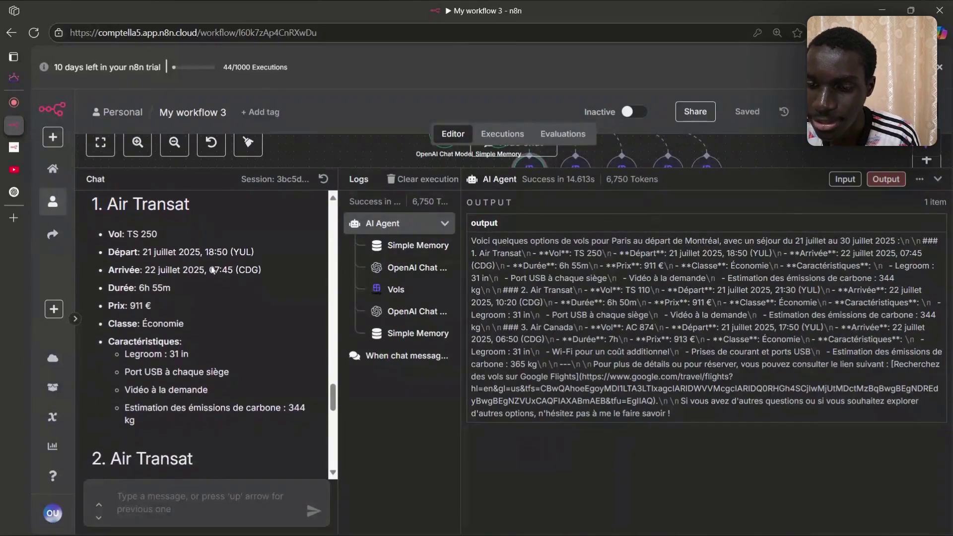
pyautogui.scroll(-20, 165, 296)
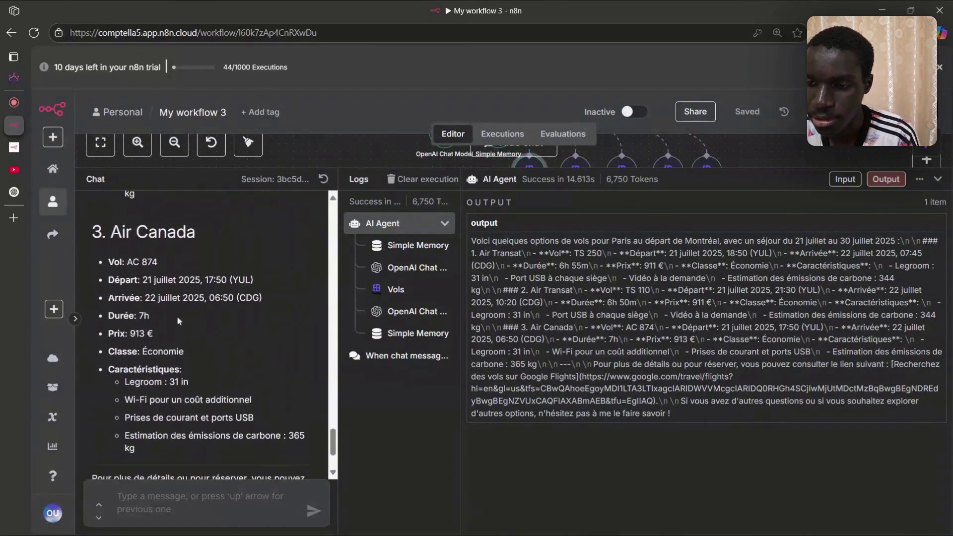
# - Ask the agent "où je pourrais loger dans le 13e arrondissement", shrinking the chat area so the tool nodes can be watched
pyautogui.moveTo(469, 168); pyautogui.dragTo(598, 221)
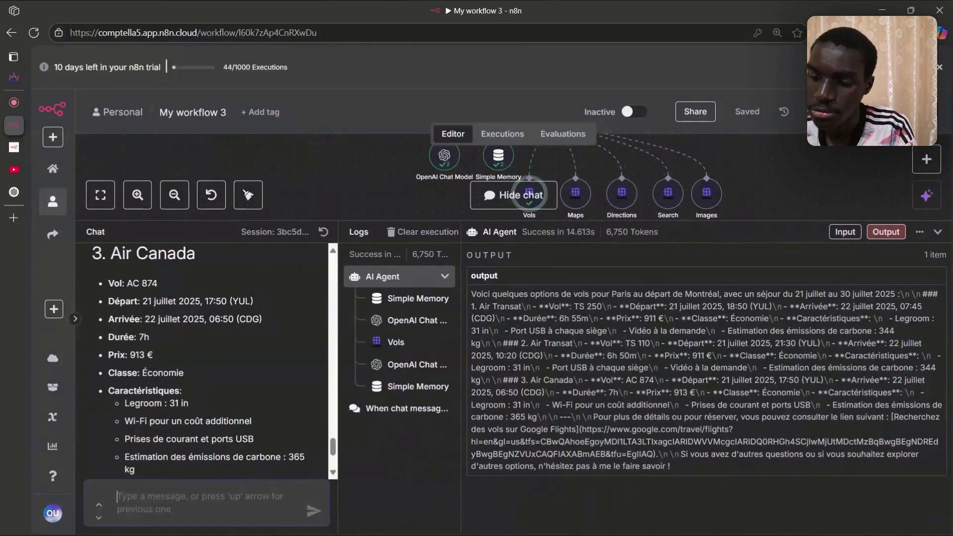
pyautogui.write('où je p')
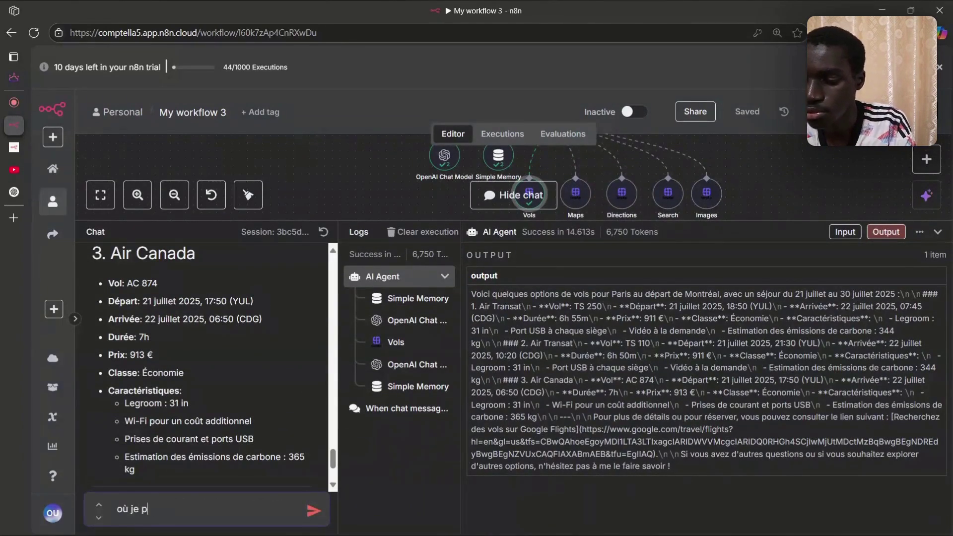
pyautogui.write('ourrais loger dans le ')
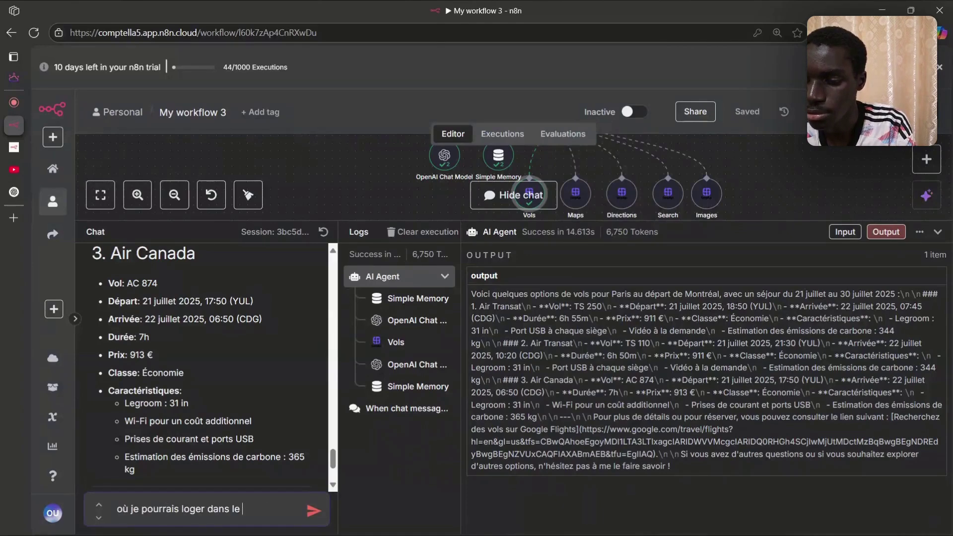
pyautogui.write('13e ar')
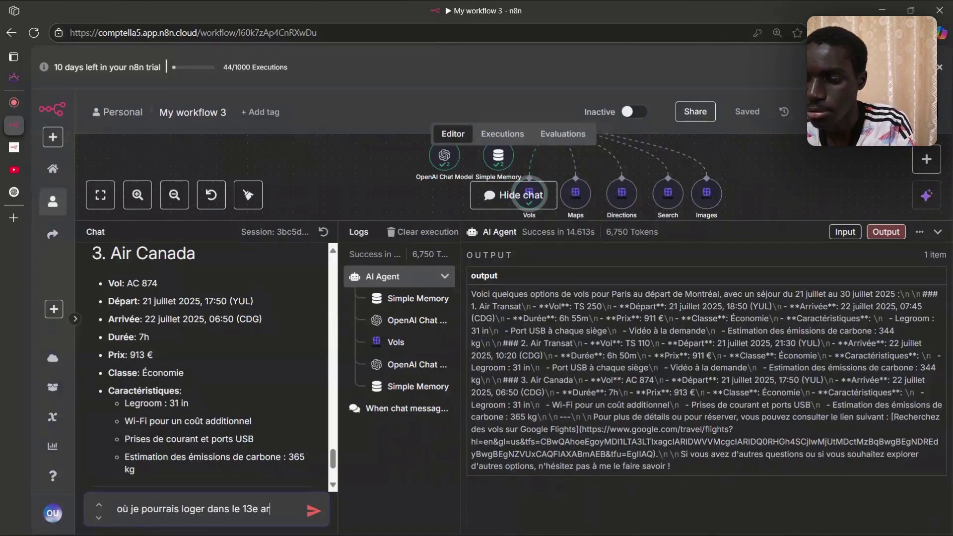
pyautogui.write('rondissemen')
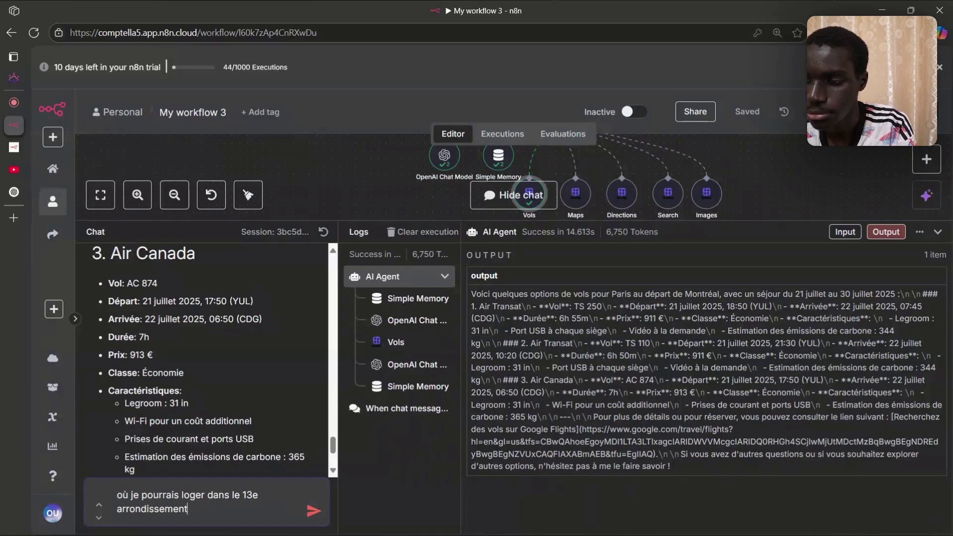
pyautogui.write('t')
pyautogui.moveTo(521, 221); pyautogui.dragTo(525, 396)
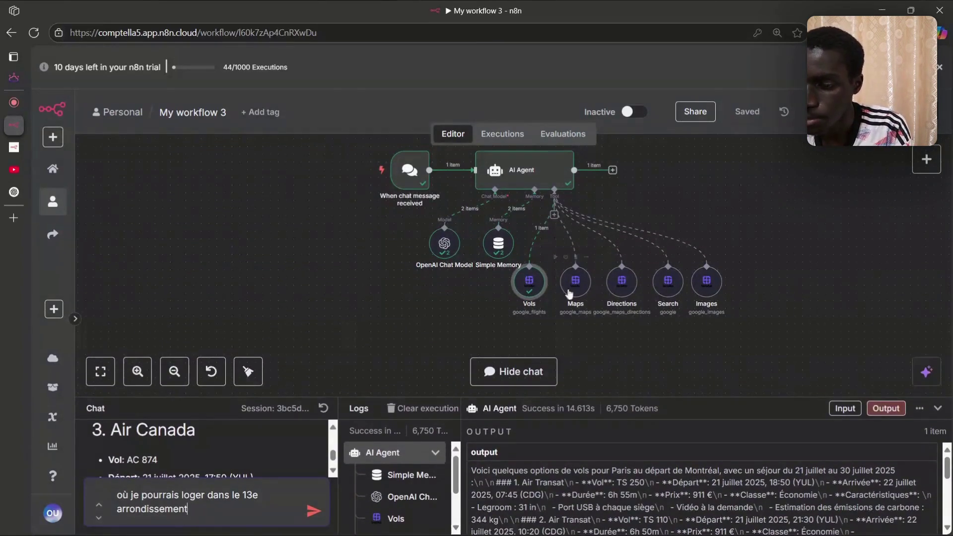
pyautogui.click(313, 512)
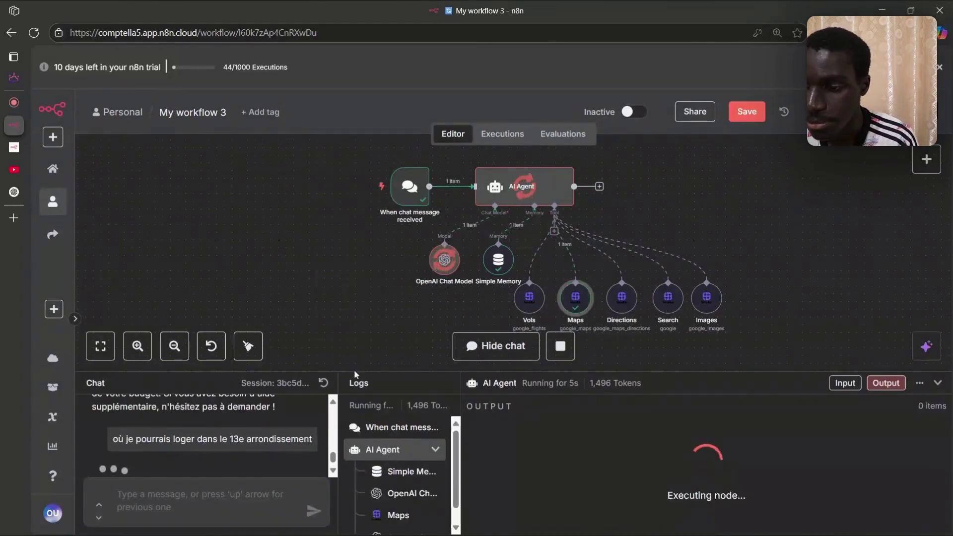
# - Examine the hotel suggestions in the agent's chat answer, including their details, links and pictures
pyautogui.scroll(-2, 276, 413)
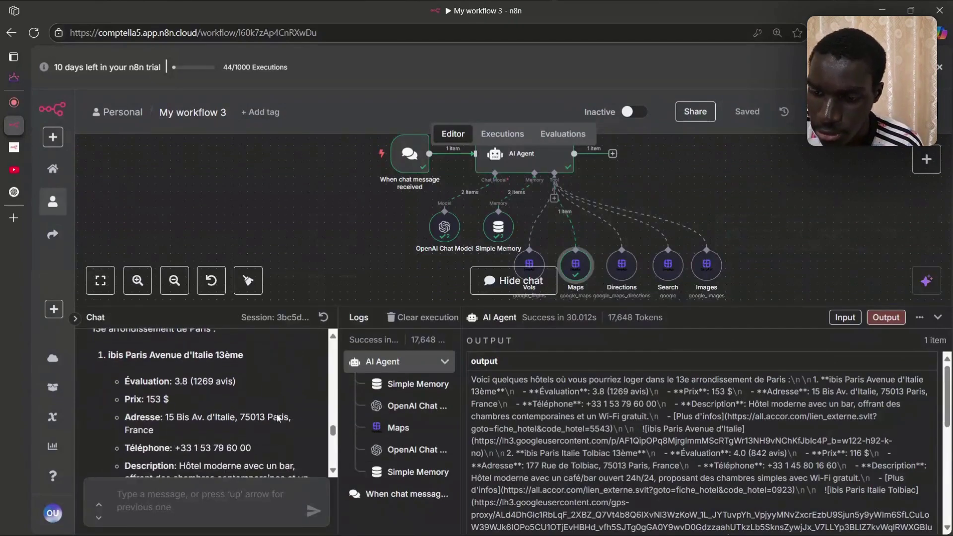
pyautogui.scroll(2, 276, 413)
pyautogui.scroll(-1, 276, 413)
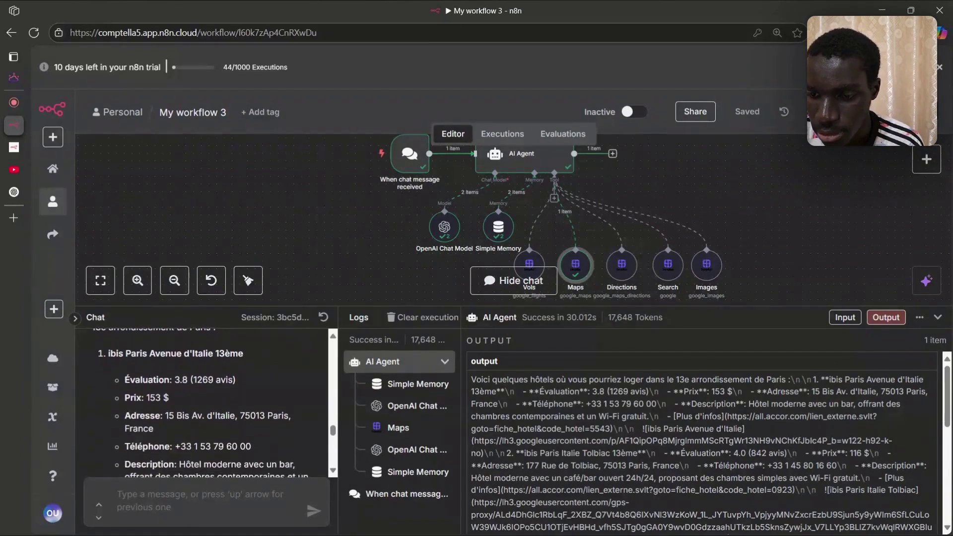
pyautogui.moveTo(116, 352); pyautogui.dragTo(217, 352)
pyautogui.click(169, 385)
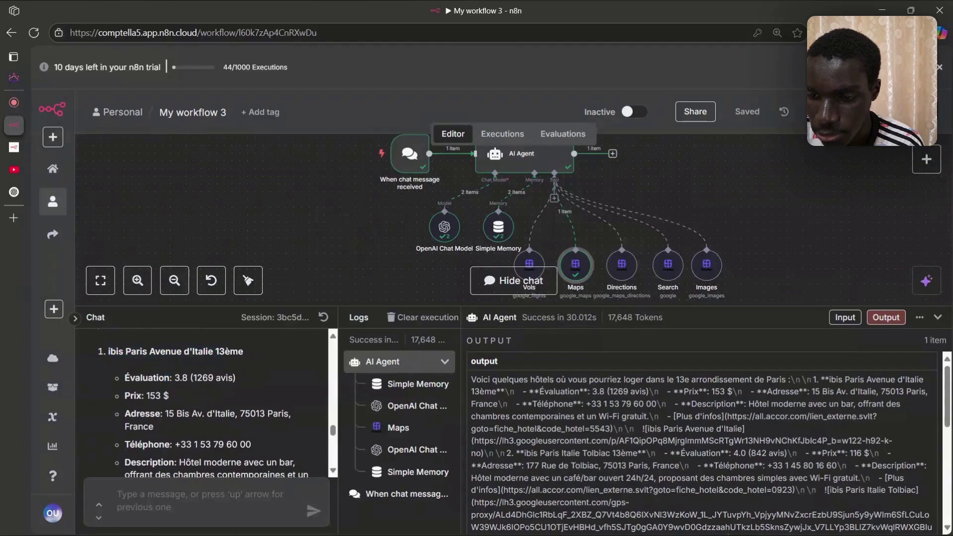
pyautogui.scroll(-1, 169, 387)
pyautogui.scroll(-4, 155, 362)
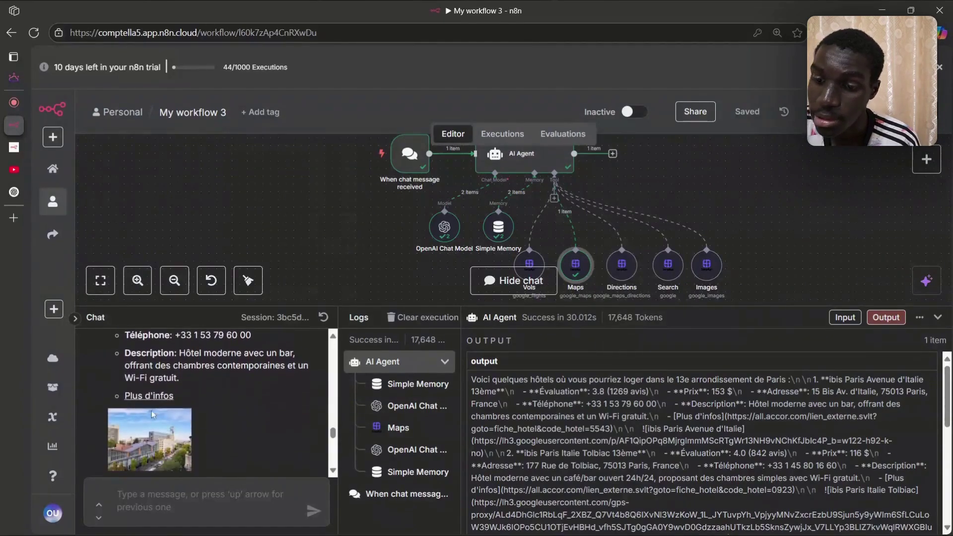
pyautogui.scroll(-1, 156, 362)
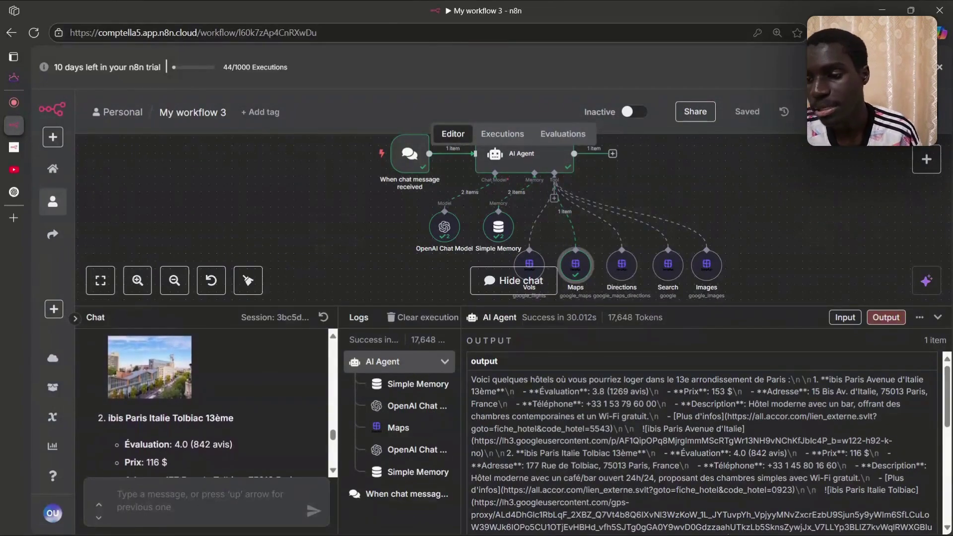
pyautogui.scroll(3, 172, 382)
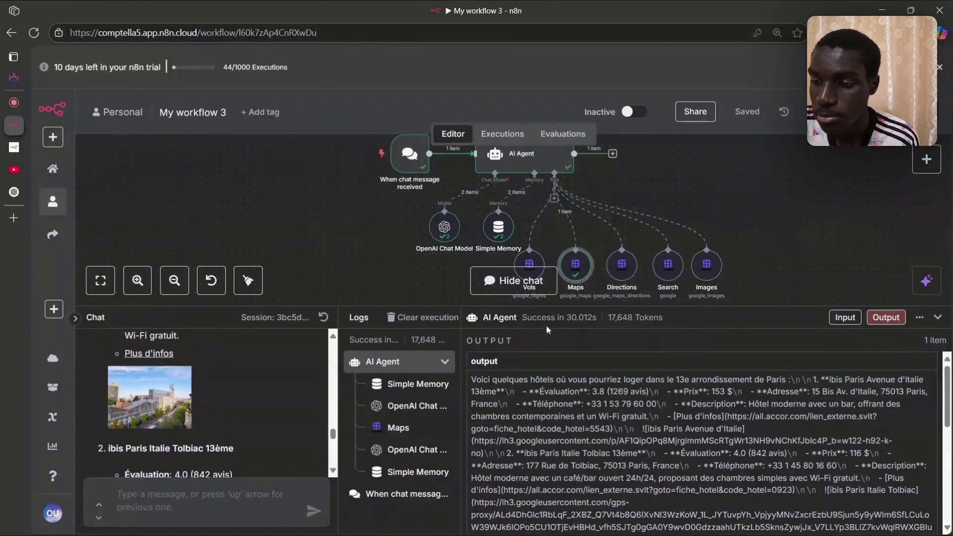
# - Move the Images tool node slightly lower than the Search node and collapse the chat and logs area
pyautogui.moveTo(544, 308); pyautogui.dragTo(559, 450)
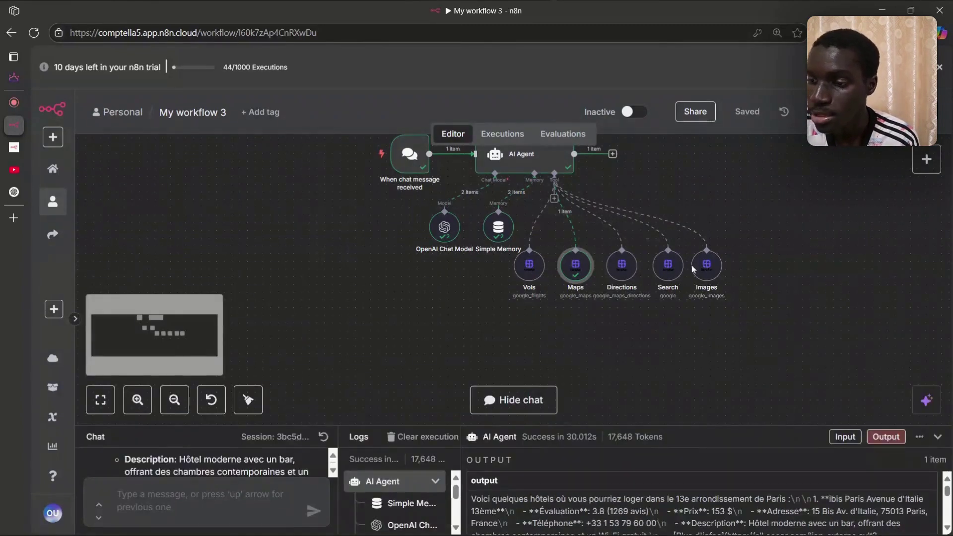
pyautogui.moveTo(705, 260)
pyautogui.mouseDown()
pyautogui.moveTo(692, 283)
pyautogui.moveTo(705, 267)
pyautogui.mouseUp()
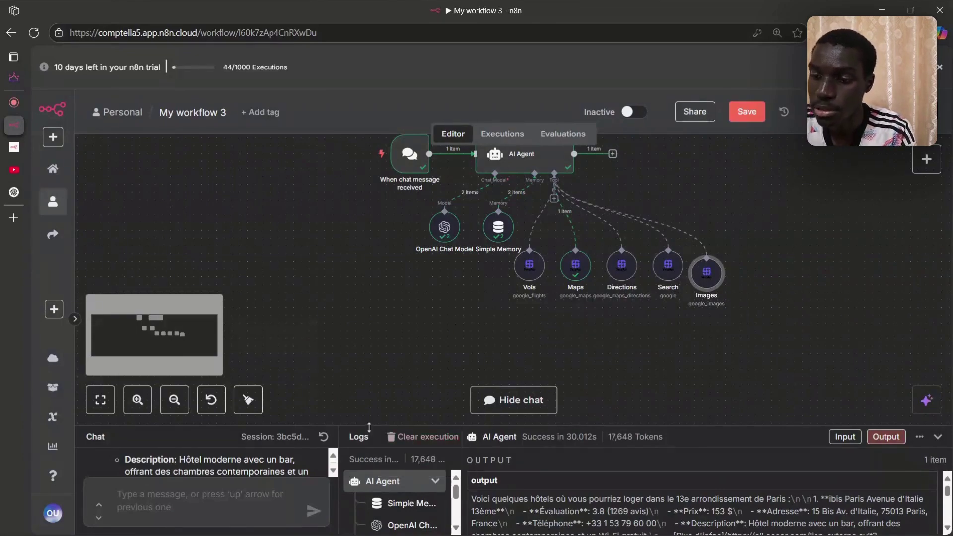
pyautogui.moveTo(369, 426); pyautogui.dragTo(377, 269)
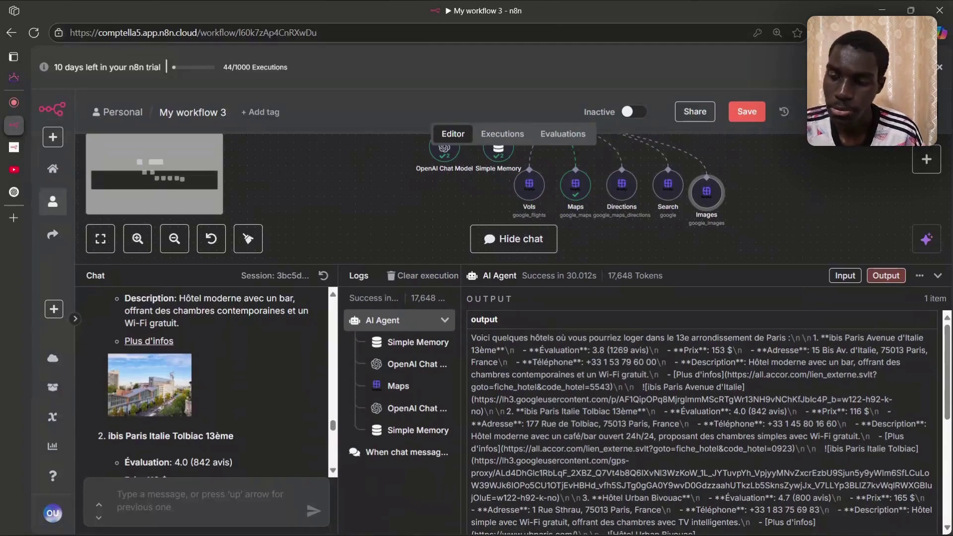
pyautogui.moveTo(378, 264); pyautogui.dragTo(377, 426)
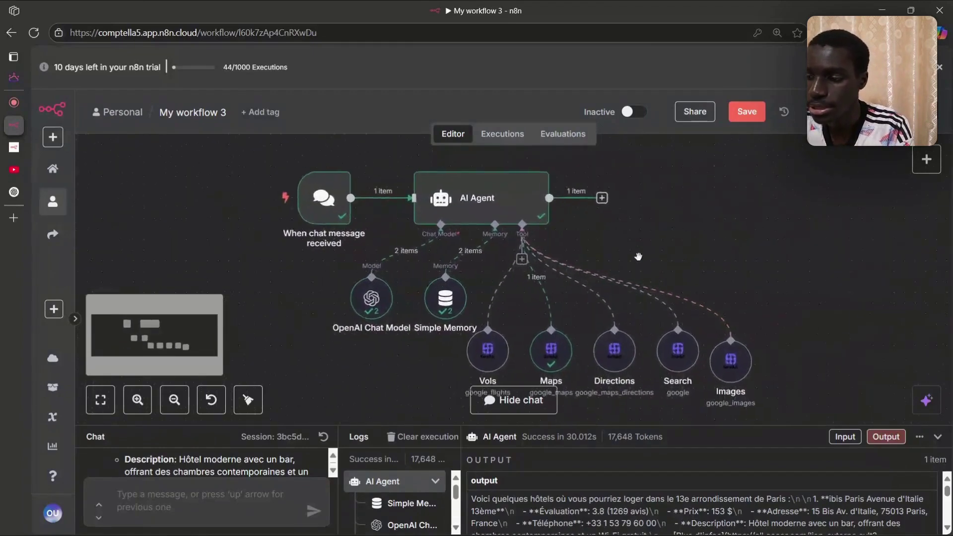
pyautogui.click(937, 437)
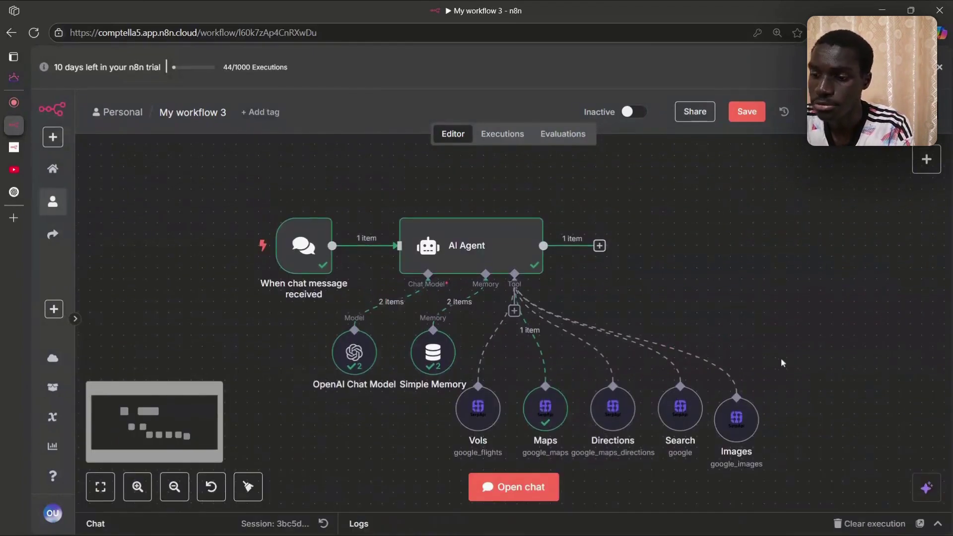
pyautogui.hscroll(-2, 752, 338)
pyautogui.scroll(1, 752, 339)
pyautogui.scroll(2, 753, 337)
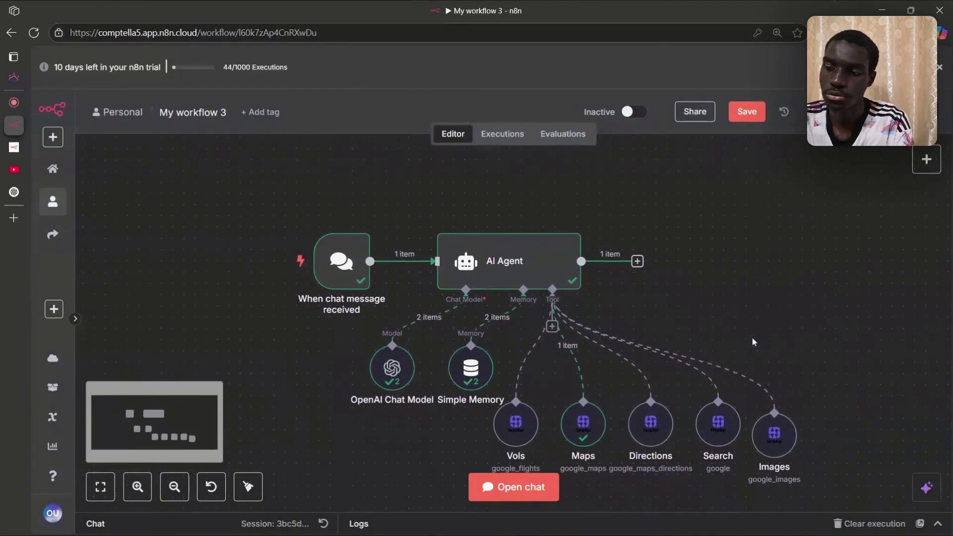
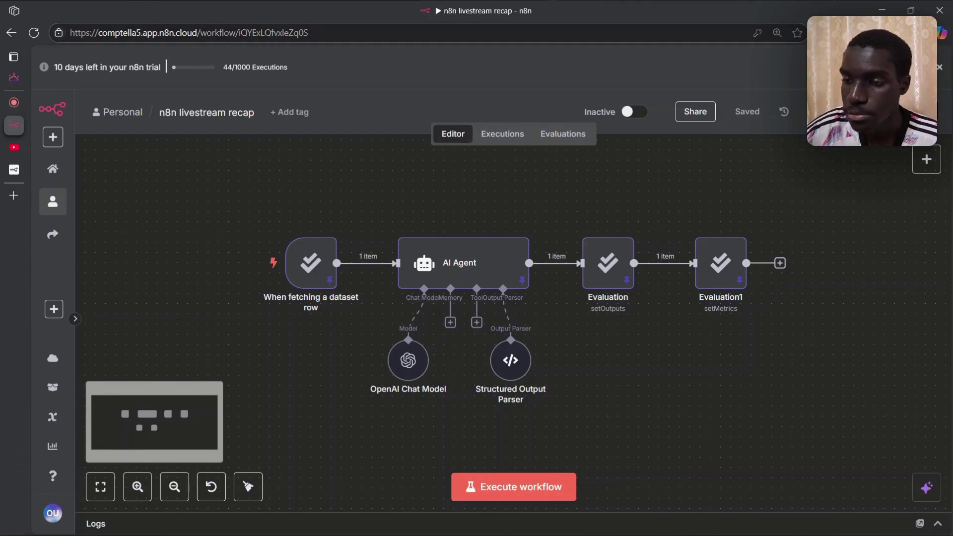
# - Look at the past executions of the n8n livestream recap workflow and return to its editor
pyautogui.click(510, 135)
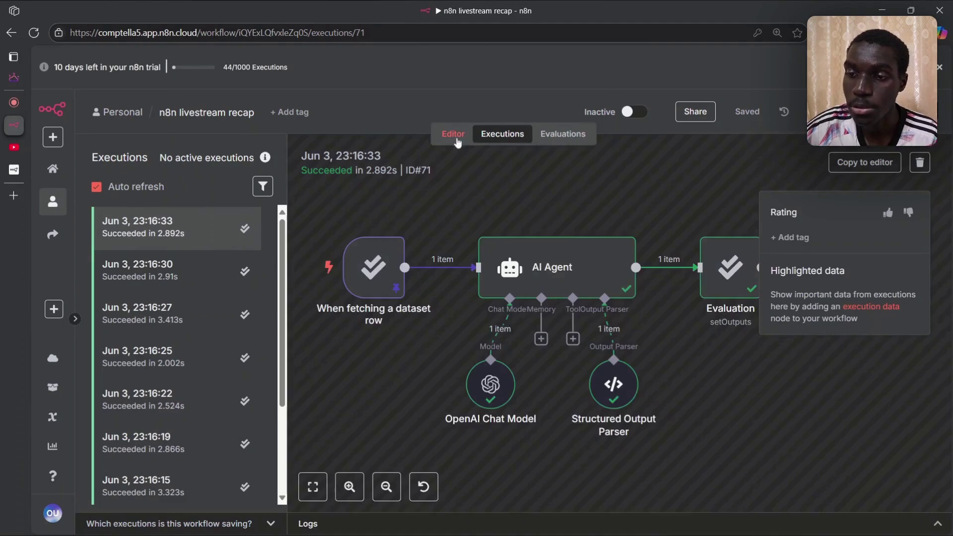
pyautogui.click(456, 137)
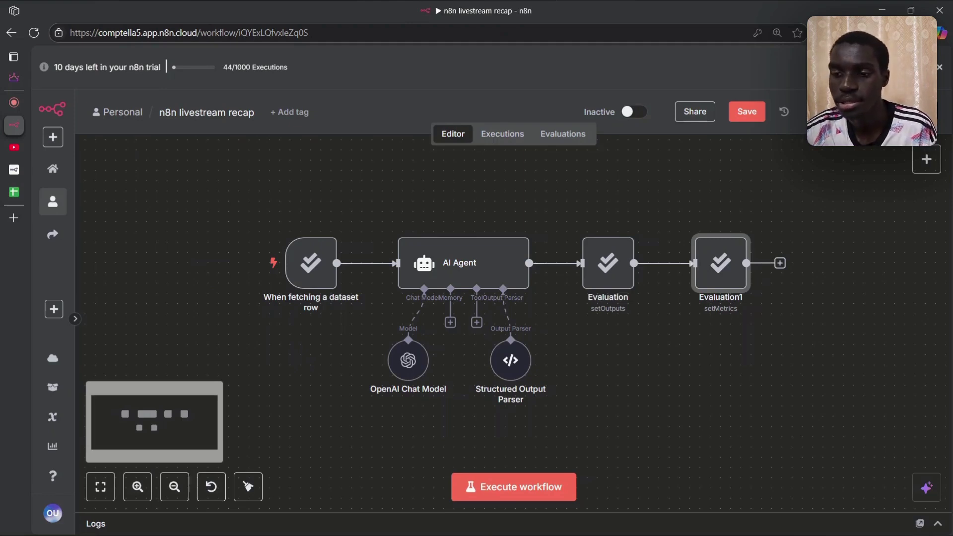
# - Switch to the Evaluations Feature Test spreadsheet in Google Sheets and read the ticket descriptions in several rows
pyautogui.moveTo(26, 193)
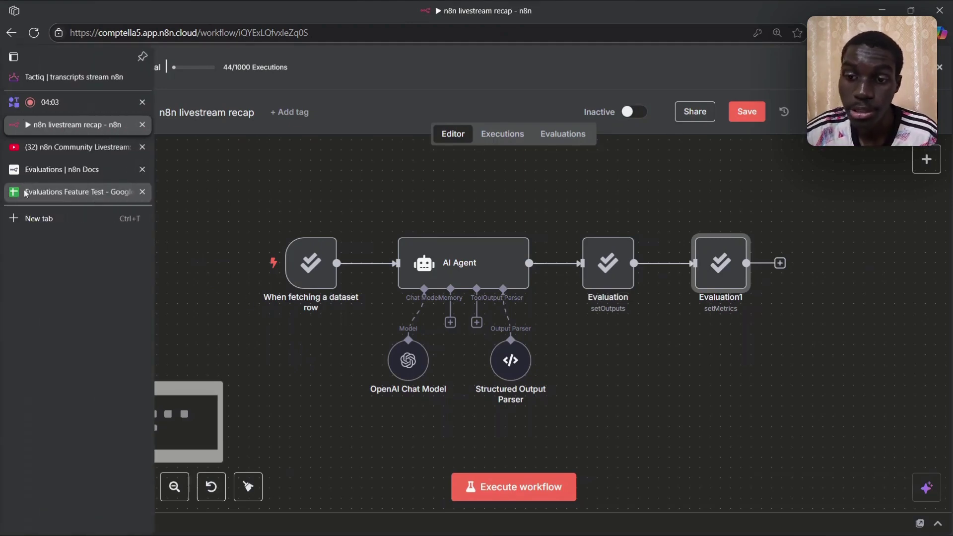
pyautogui.click(55, 193)
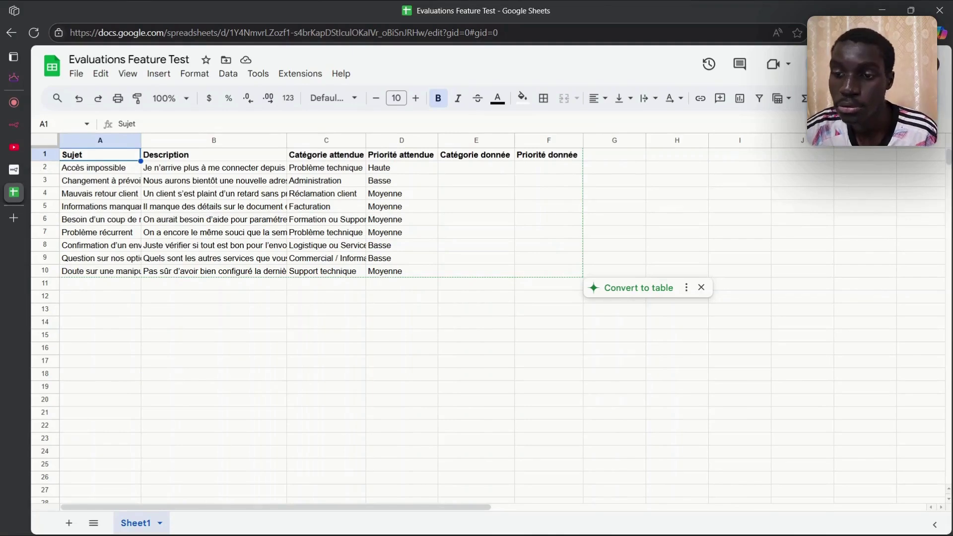
pyautogui.click(201, 172)
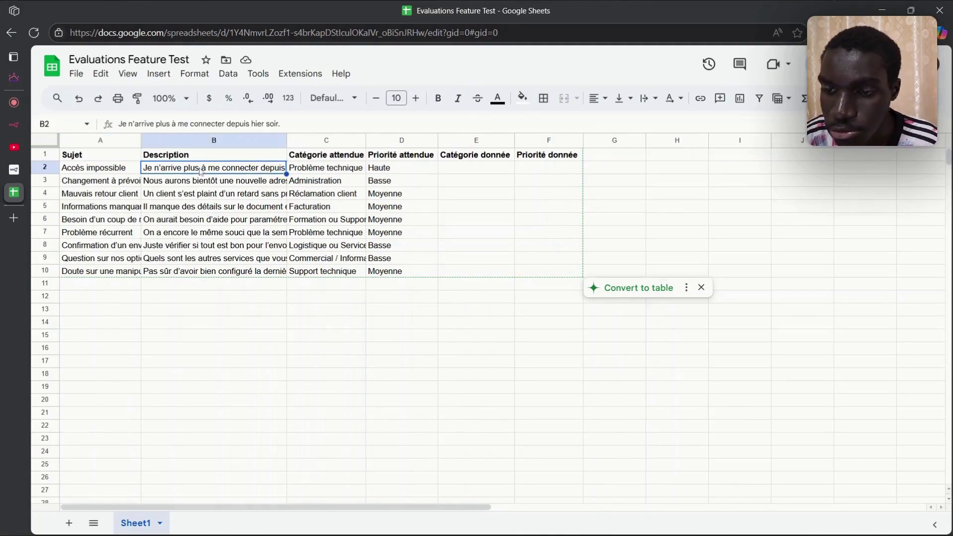
pyautogui.doubleClick(201, 169)
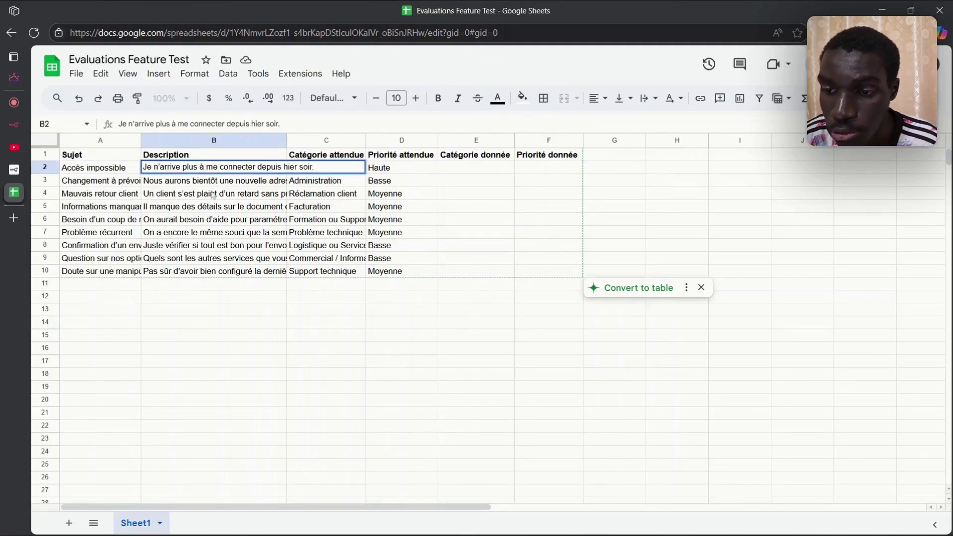
pyautogui.doubleClick(215, 182)
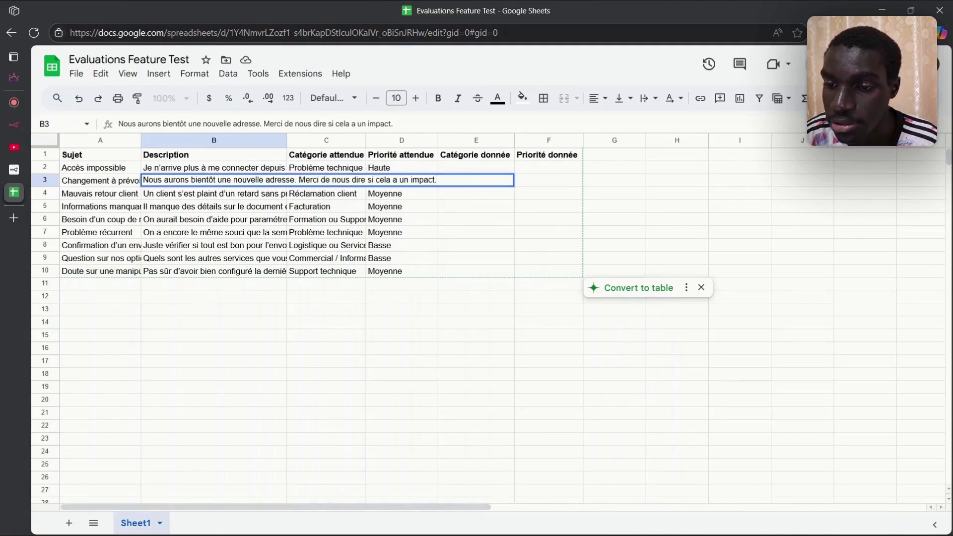
pyautogui.tripleClick(230, 207)
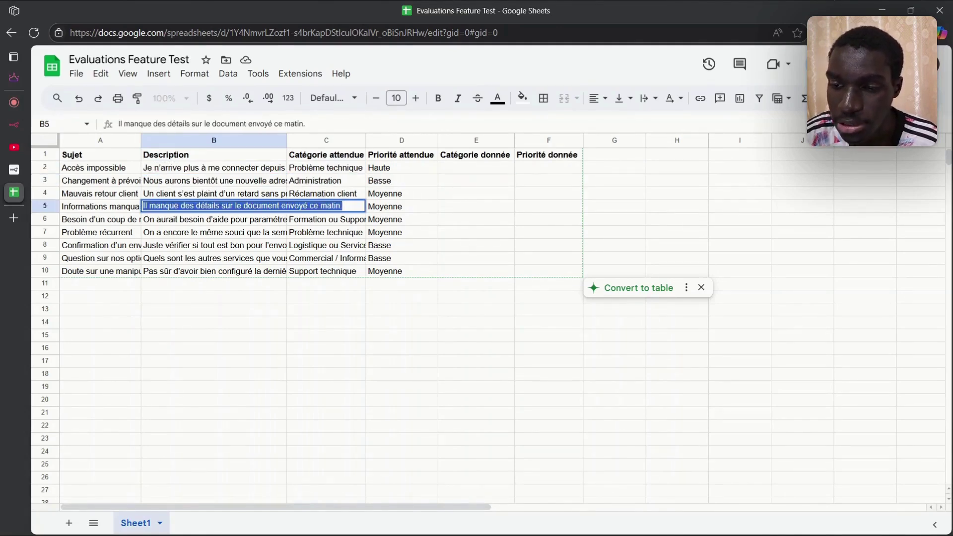
pyautogui.click(219, 206)
pyautogui.click(221, 219)
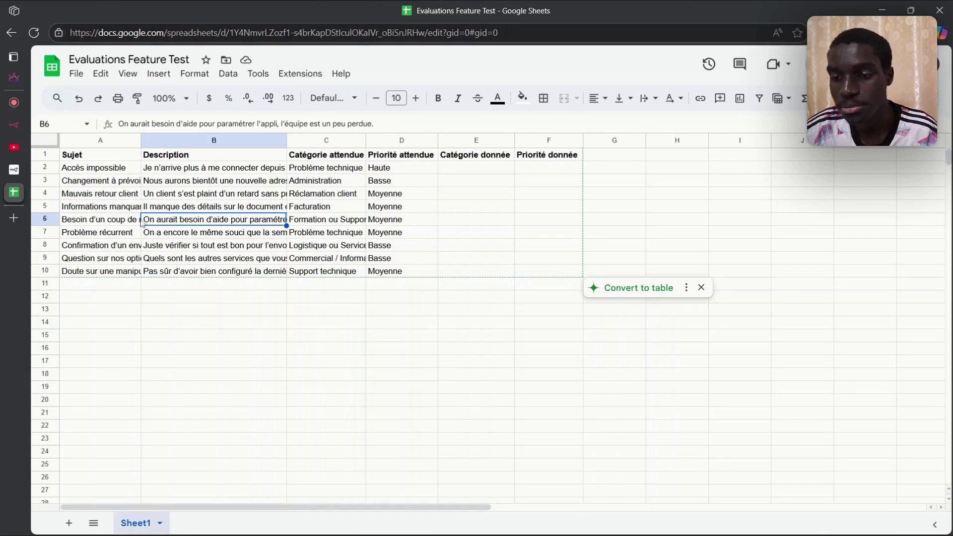
# - Examine the "Mauvais retour client" ticket's subject and description, and the Catégorie attendue and Priorité attendue columns
pyautogui.click(116, 198)
pyautogui.tripleClick(136, 193)
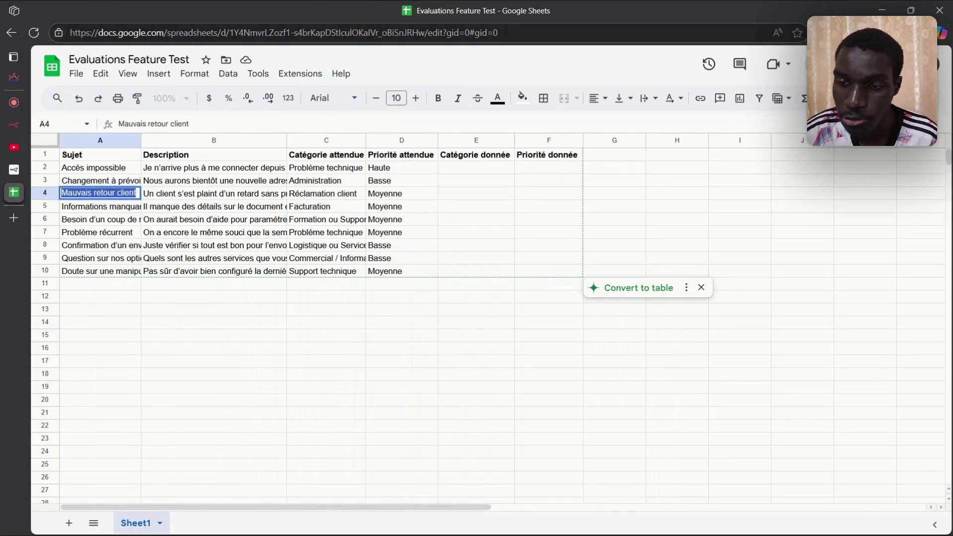
pyautogui.tripleClick(162, 197)
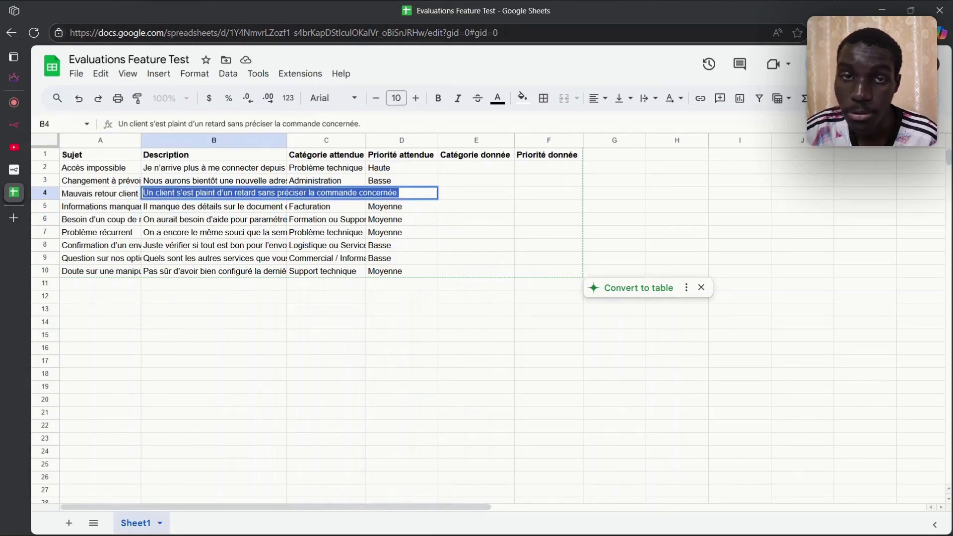
pyautogui.click(195, 297)
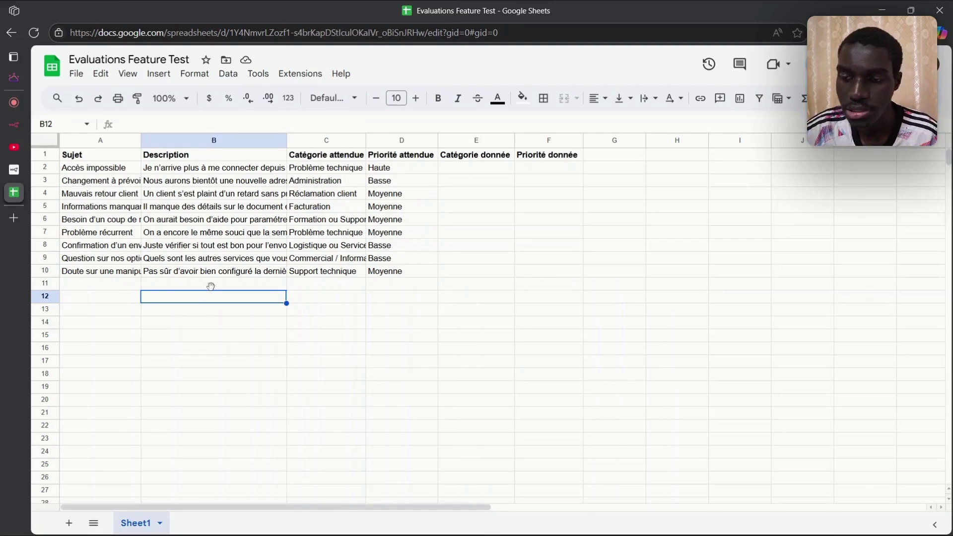
pyautogui.moveTo(332, 171); pyautogui.dragTo(337, 279)
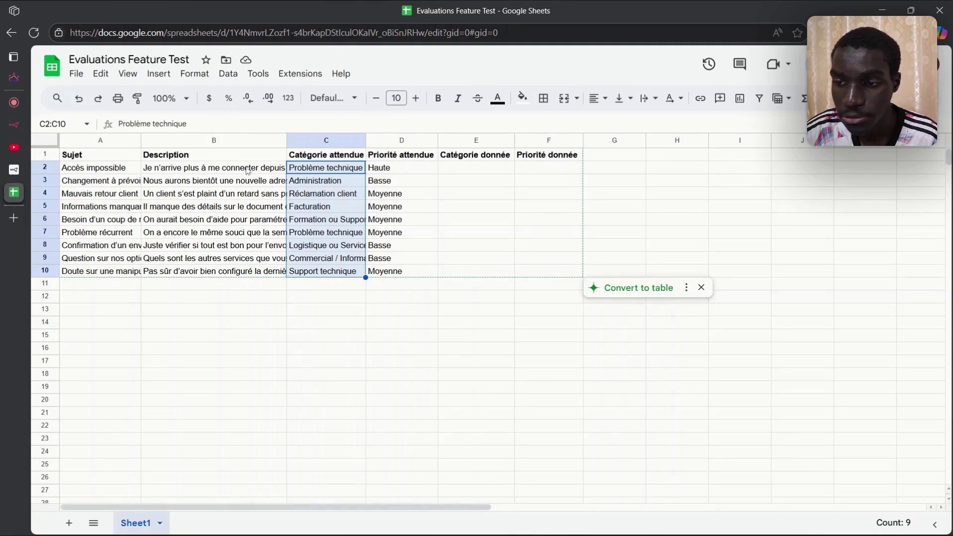
pyautogui.moveTo(393, 172); pyautogui.dragTo(401, 274)
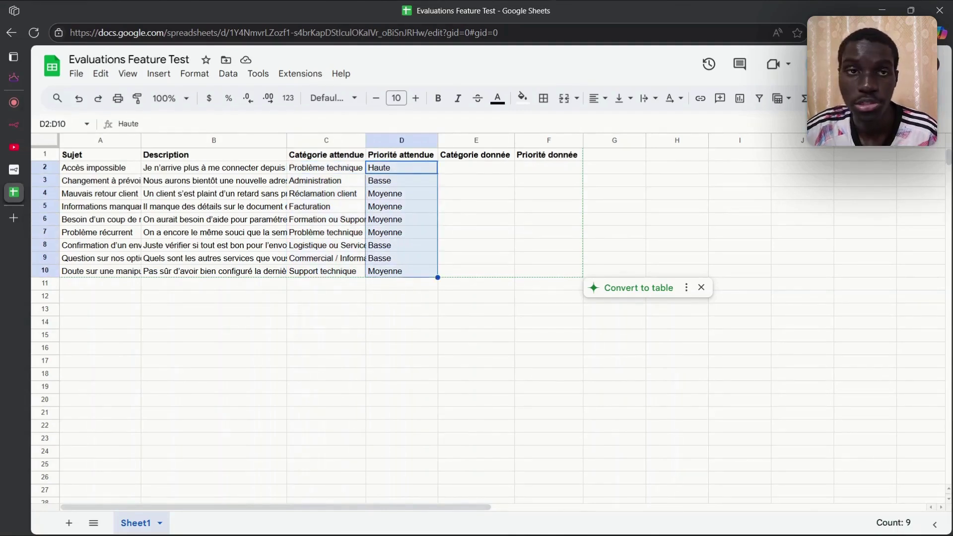
# - Switch back to the n8n livestream recap workflow and open the AI Agent's system message in the expanded editor
pyautogui.moveTo(11, 184)
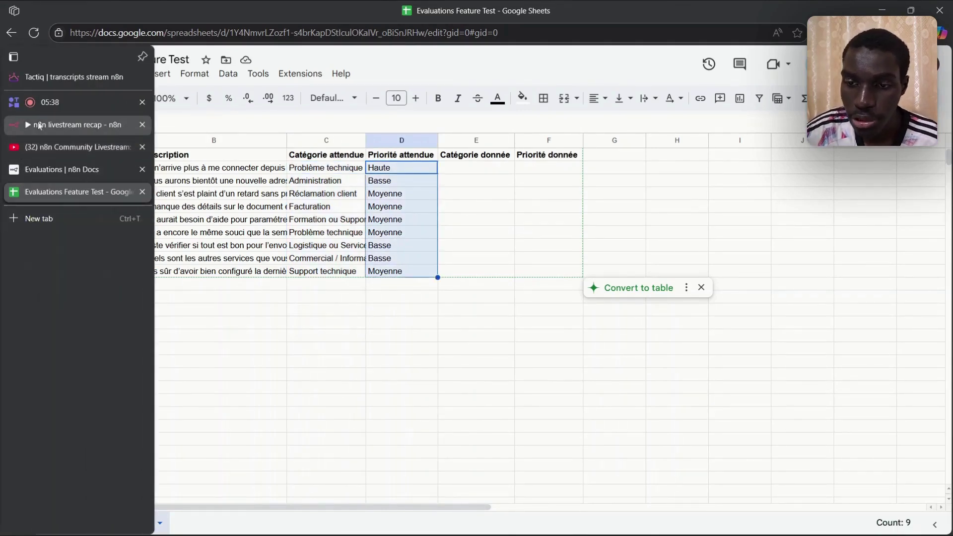
pyautogui.click(30, 124)
pyautogui.doubleClick(433, 263)
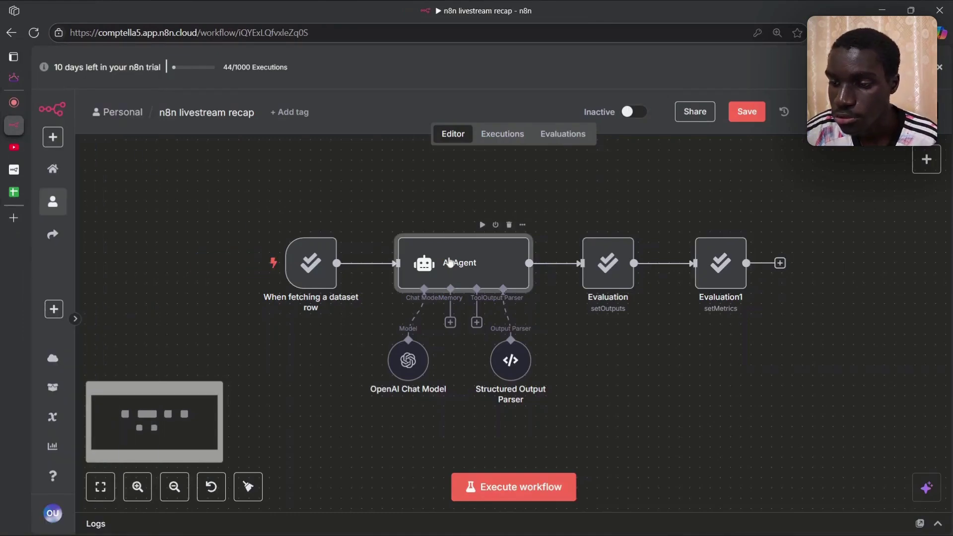
pyautogui.scroll(-2, 536, 287)
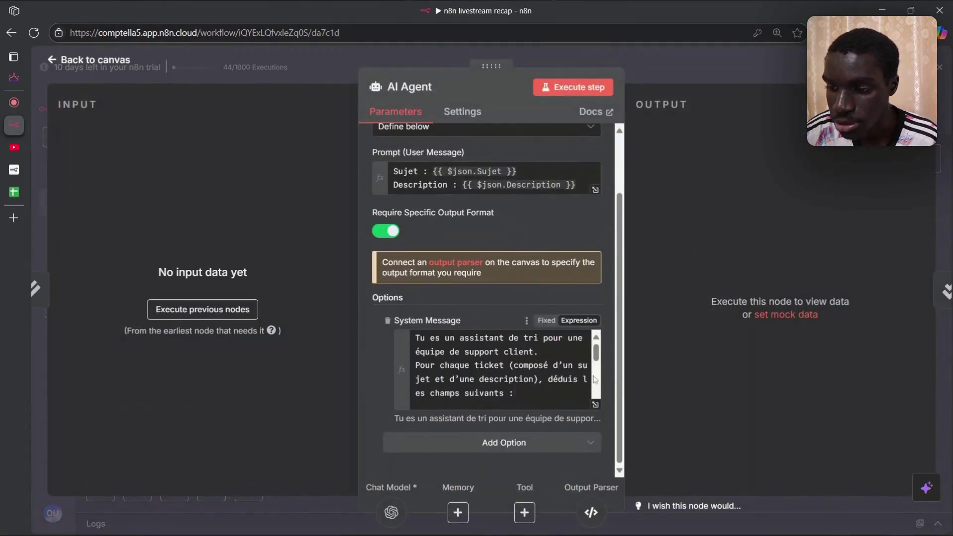
pyautogui.scroll(-3, 497, 383)
pyautogui.click(595, 404)
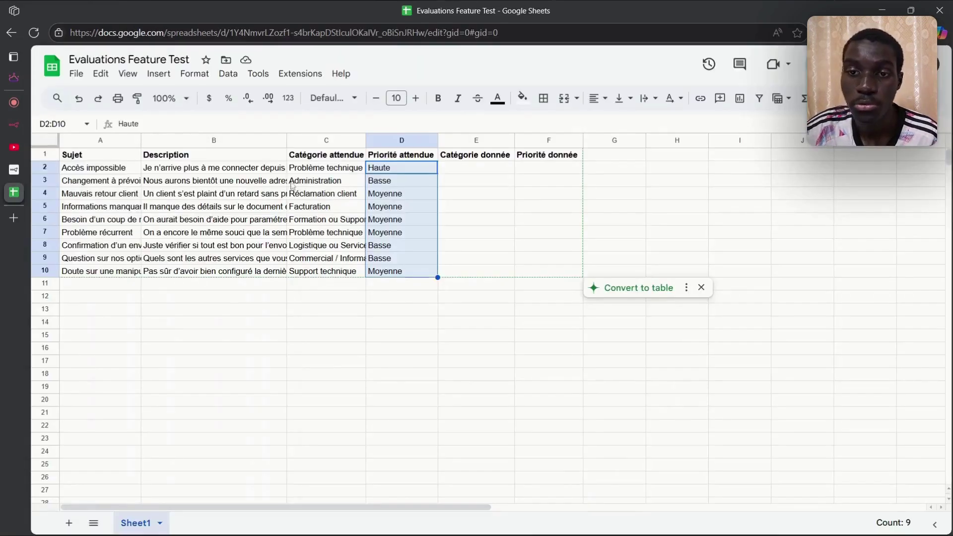
# - Compare the expected category and priority columns with the Catégorie donnée and Priorité donnée columns in the spreadsheet
pyautogui.moveTo(326, 163); pyautogui.dragTo(350, 250)
pyautogui.moveTo(401, 169); pyautogui.dragTo(412, 271)
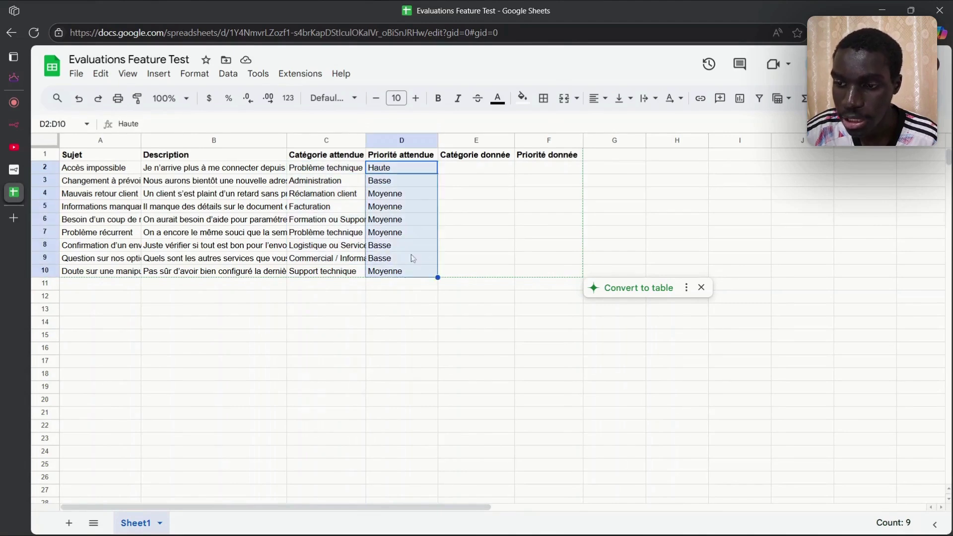
pyautogui.moveTo(462, 169); pyautogui.dragTo(474, 272)
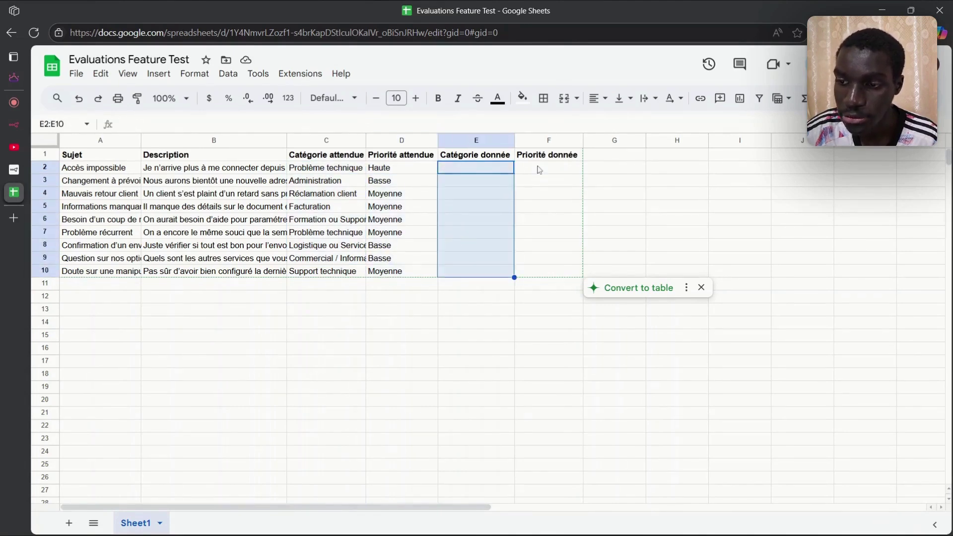
pyautogui.moveTo(539, 170); pyautogui.dragTo(529, 274)
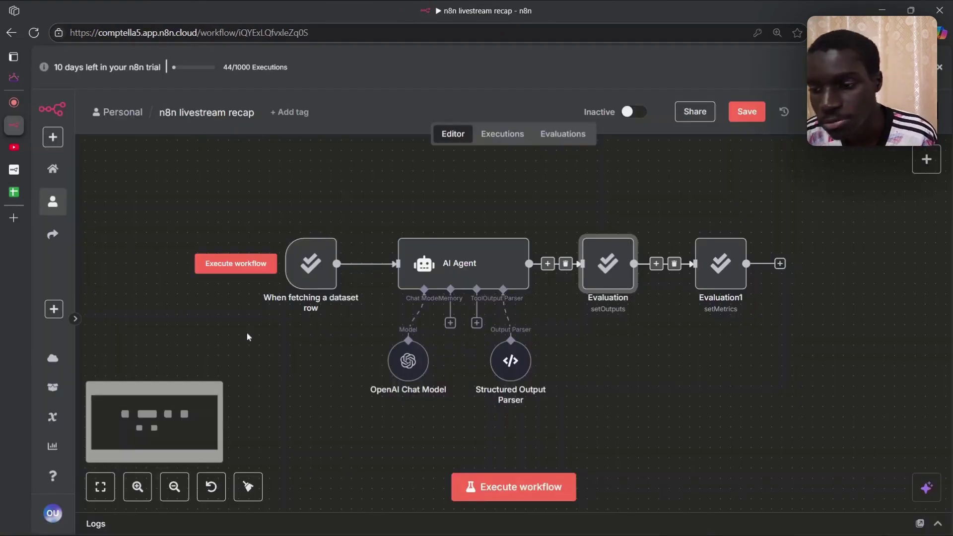
# - Check the dataset document and sheet settings of the "When fetching a dataset row" trigger in the n8n workflow
pyautogui.click(248, 330)
pyautogui.moveTo(249, 330); pyautogui.dragTo(356, 220)
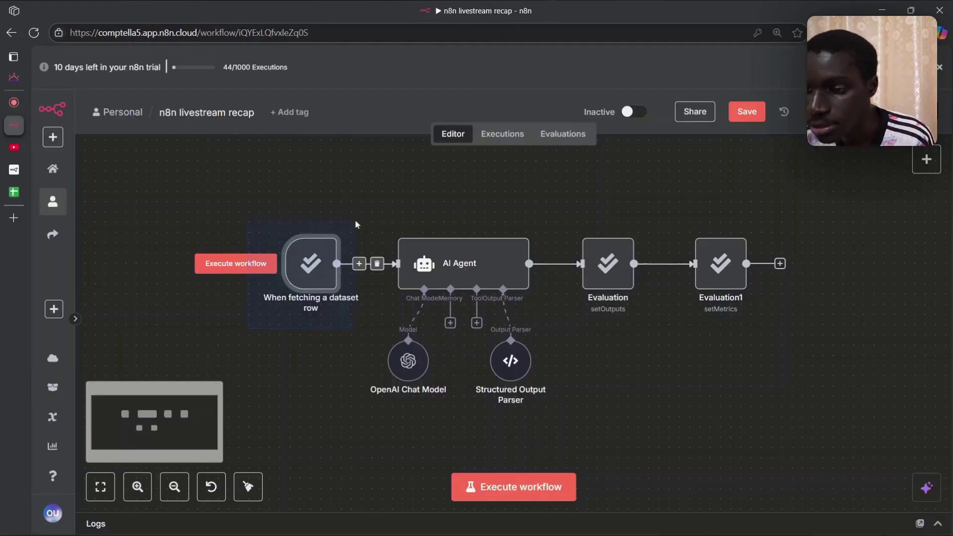
pyautogui.doubleClick(313, 271)
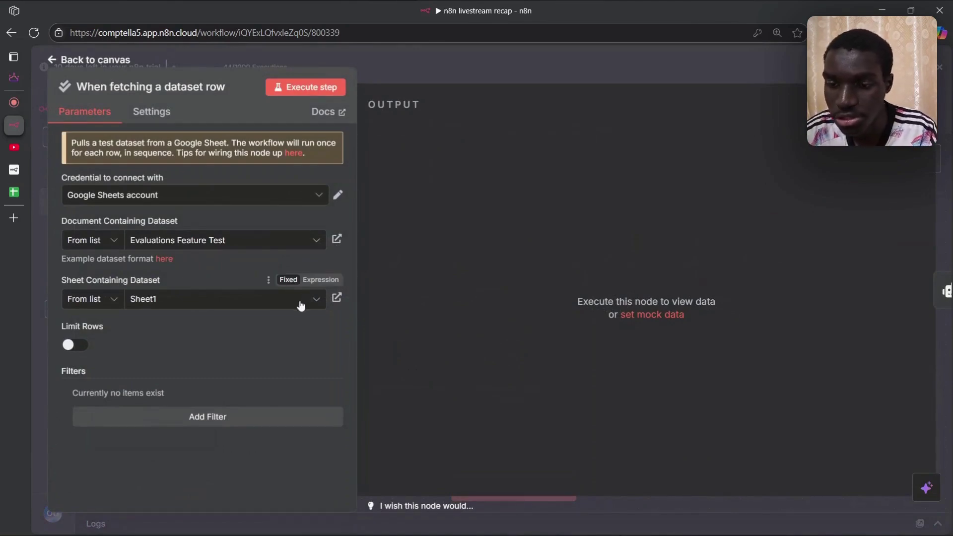
pyautogui.press('Escape')
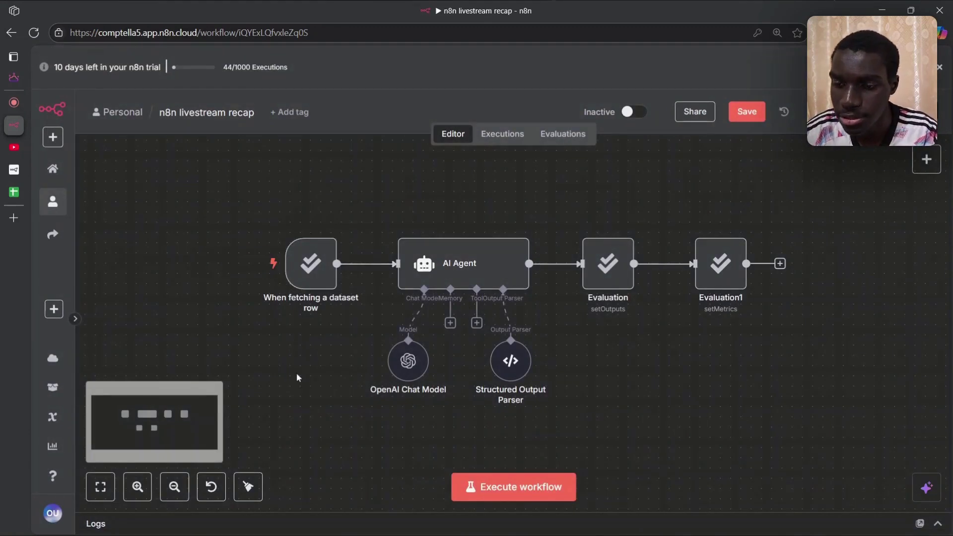
# - Try adding the Evaluation node's "On new Evaluation event" trigger to the canvas
pyautogui.rightClick(297, 373)
pyautogui.click(315, 394)
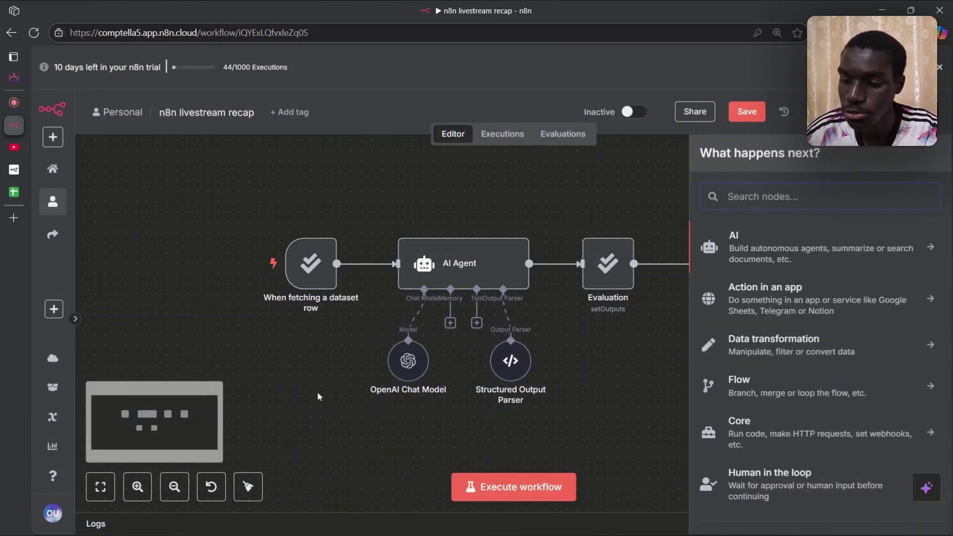
pyautogui.write('evalua')
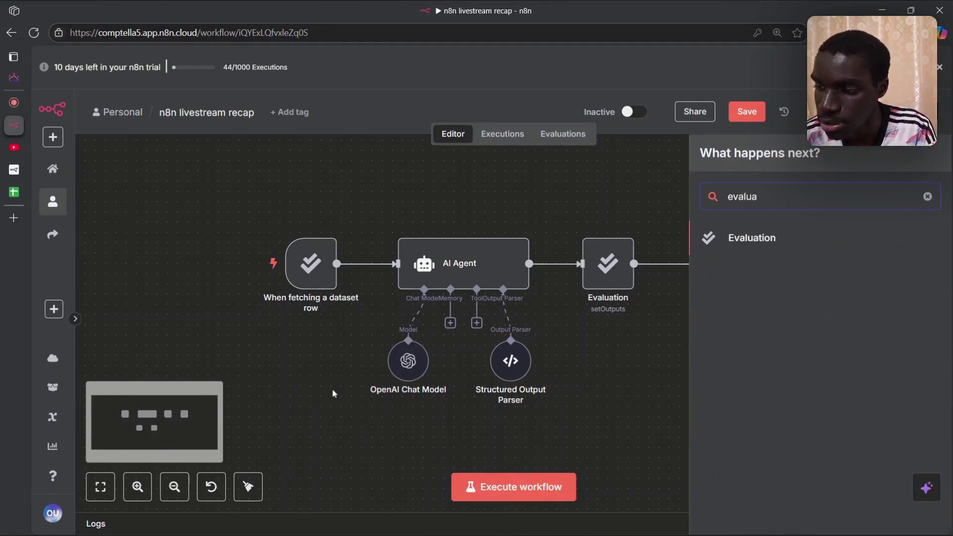
pyautogui.click(792, 233)
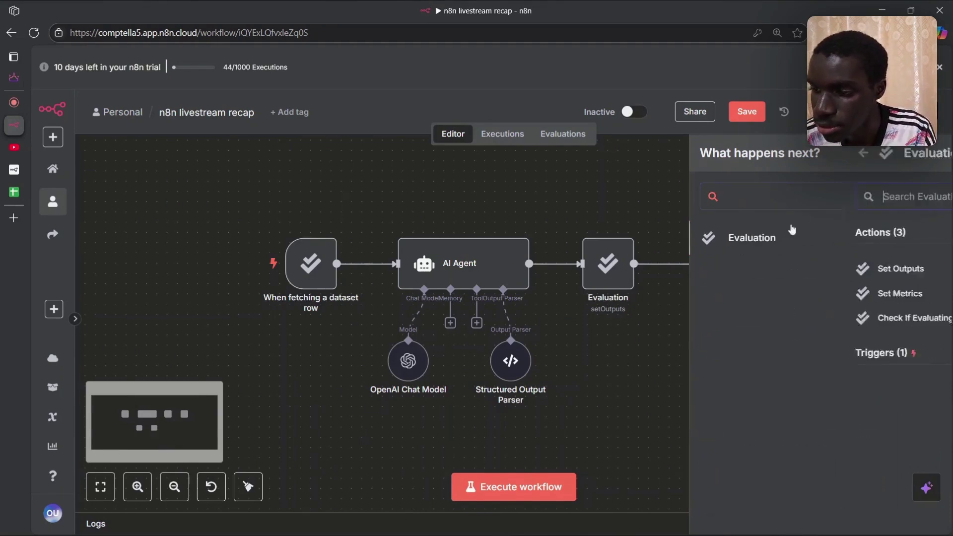
pyautogui.click(772, 352)
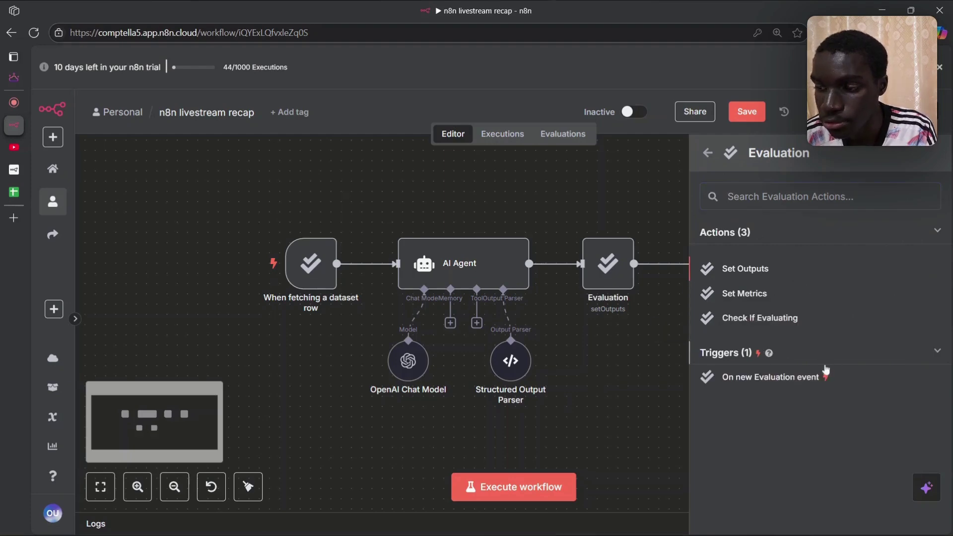
pyautogui.click(755, 378)
pyautogui.press('Escape')
pyautogui.moveTo(309, 386); pyautogui.dragTo(371, 200)
pyautogui.press('Delete')
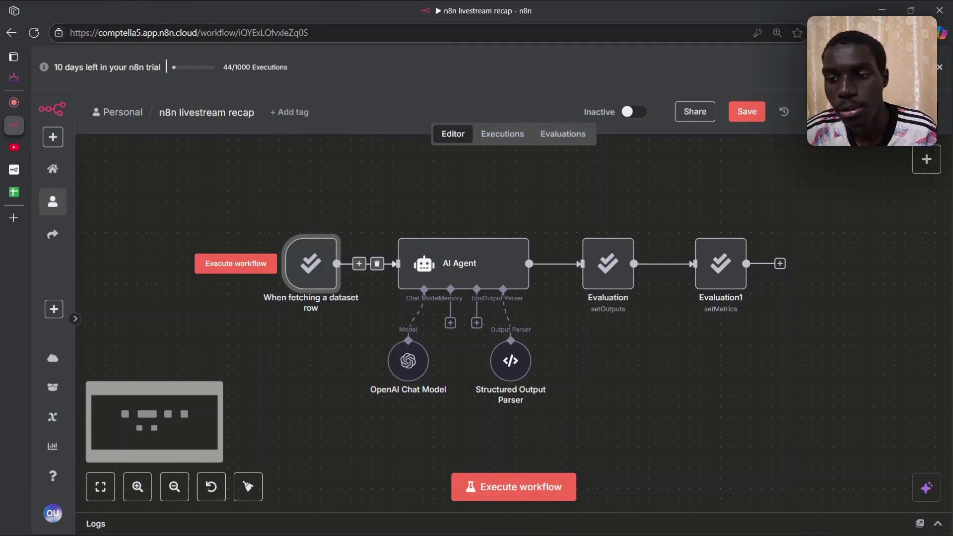
# - Review the Sujet and Description expressions in the AI Agent's user prompt and return to the canvas
pyautogui.doubleClick(466, 265)
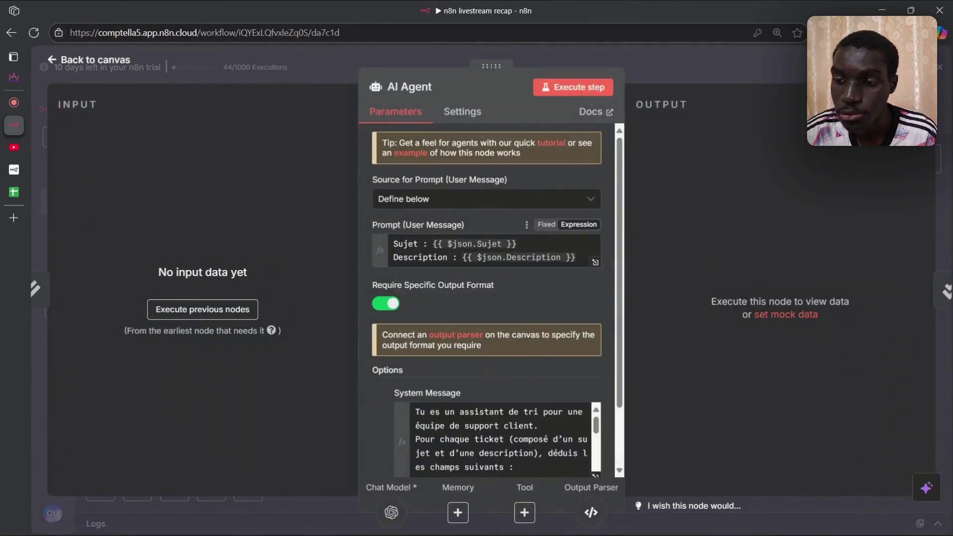
pyautogui.moveTo(506, 244); pyautogui.dragTo(394, 258)
pyautogui.click(502, 244)
pyautogui.click(710, 77)
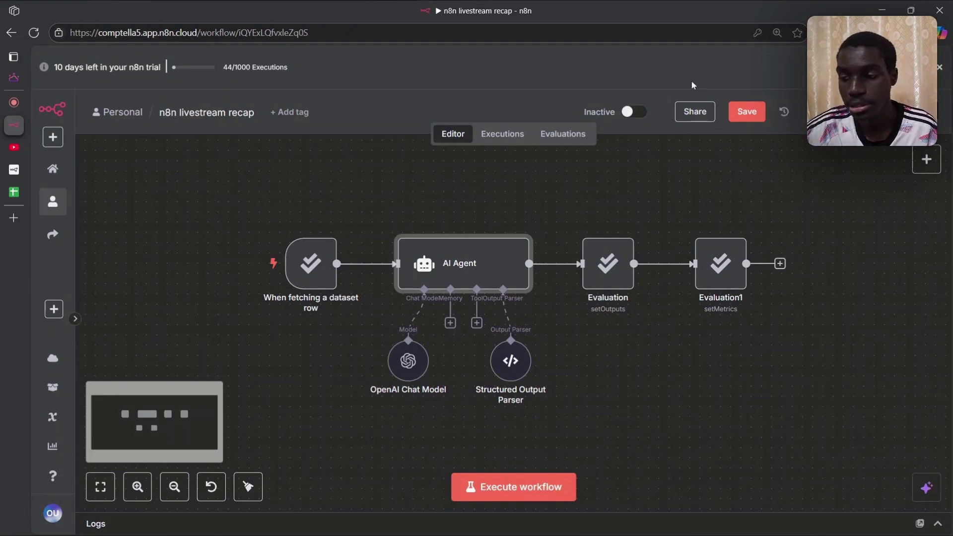
# - Relate the setOutputs Evaluation node to the Catégorie donnée and Priorité donnée columns of the spreadsheet
pyautogui.moveTo(565, 197); pyautogui.dragTo(658, 331)
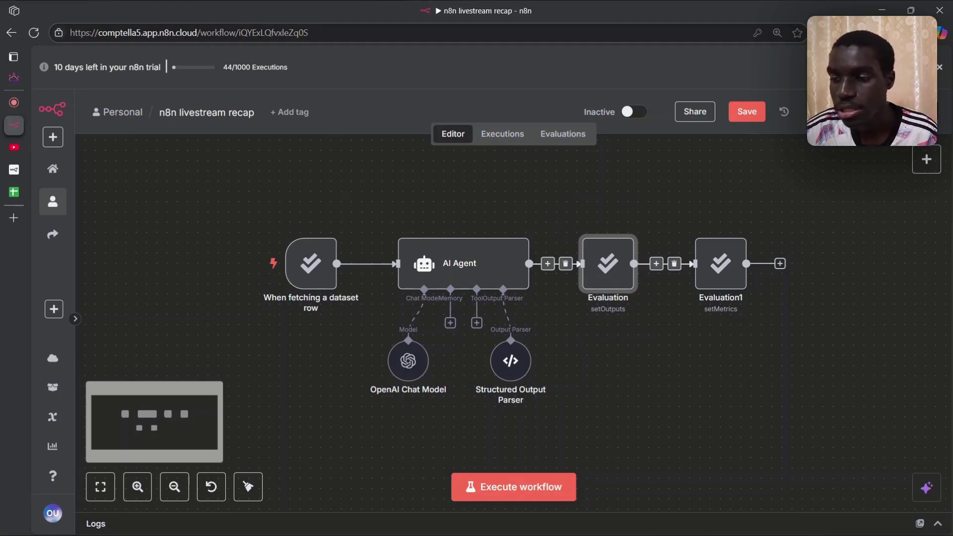
pyautogui.click(14, 192)
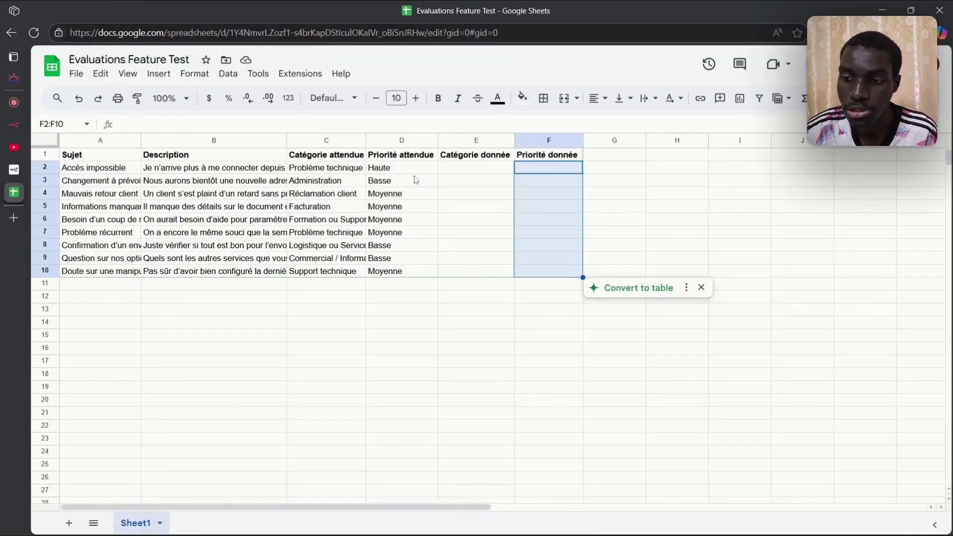
pyautogui.moveTo(461, 168); pyautogui.dragTo(480, 272)
pyautogui.moveTo(539, 171); pyautogui.dragTo(538, 275)
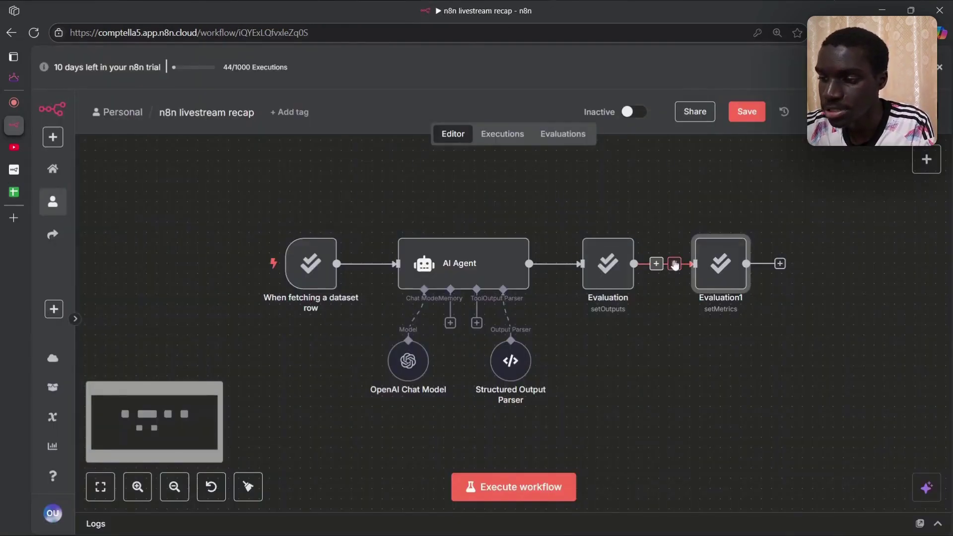
# - Disconnect the setMetrics node Evaluation1 from Evaluation, move it farther away, and save the workflow
pyautogui.click(674, 264)
pyautogui.moveTo(729, 269); pyautogui.dragTo(790, 267)
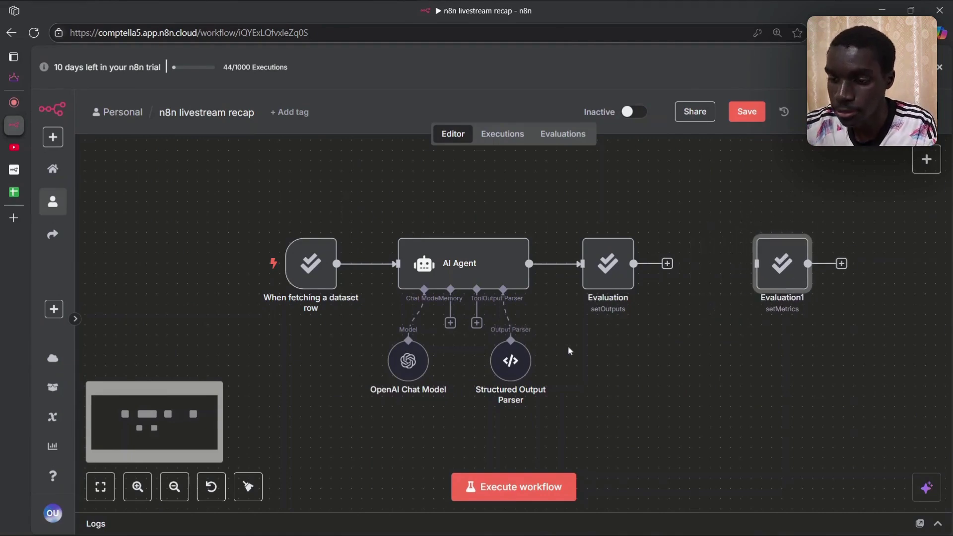
pyautogui.hotkey('ctrl', 's')
# - Review the AI Agent's Require Specific Output Format setting and return to the canvas
pyautogui.doubleClick(509, 358)
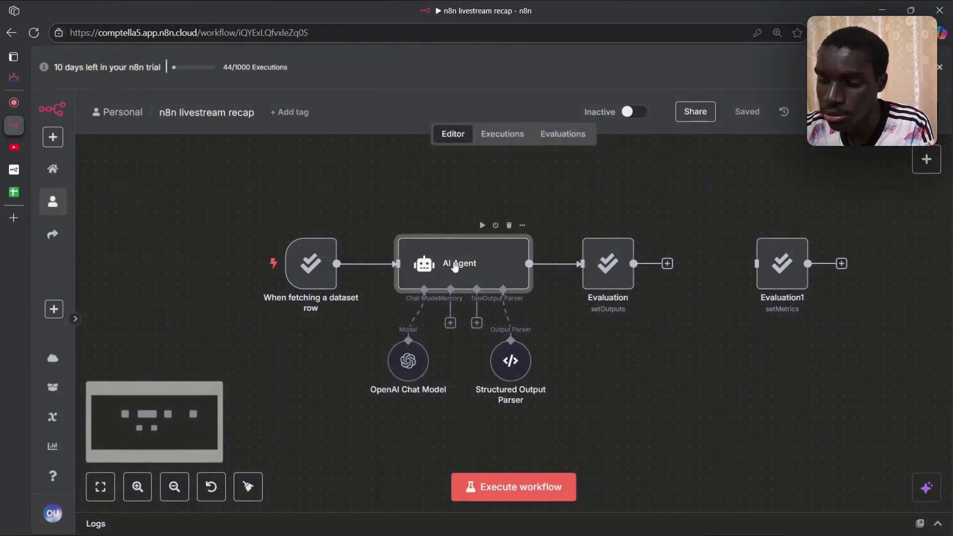
pyautogui.doubleClick(453, 264)
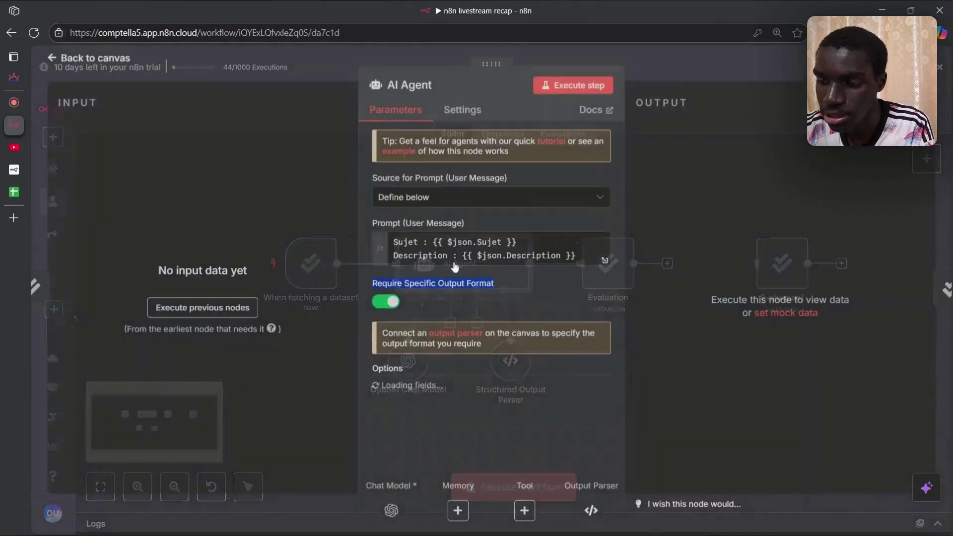
pyautogui.click(447, 287)
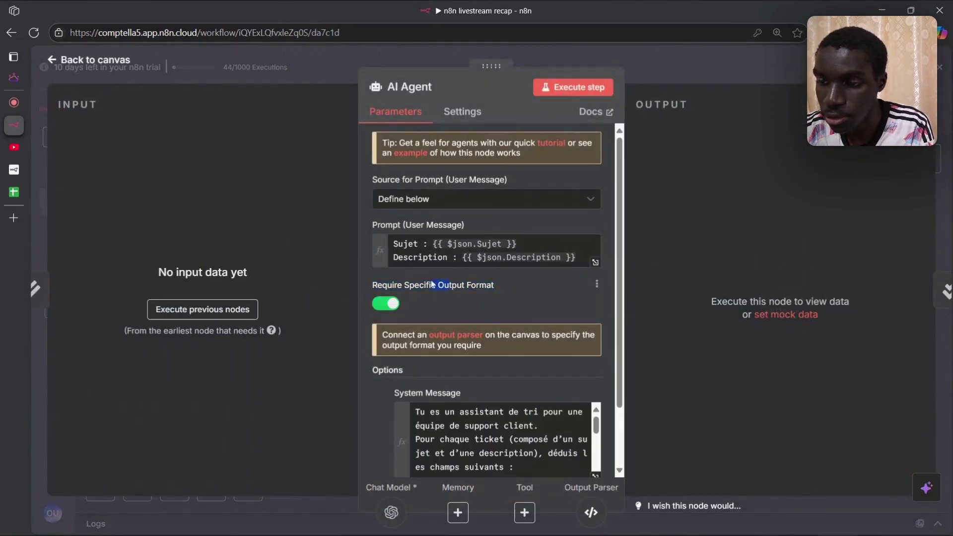
pyautogui.moveTo(421, 284); pyautogui.dragTo(496, 284)
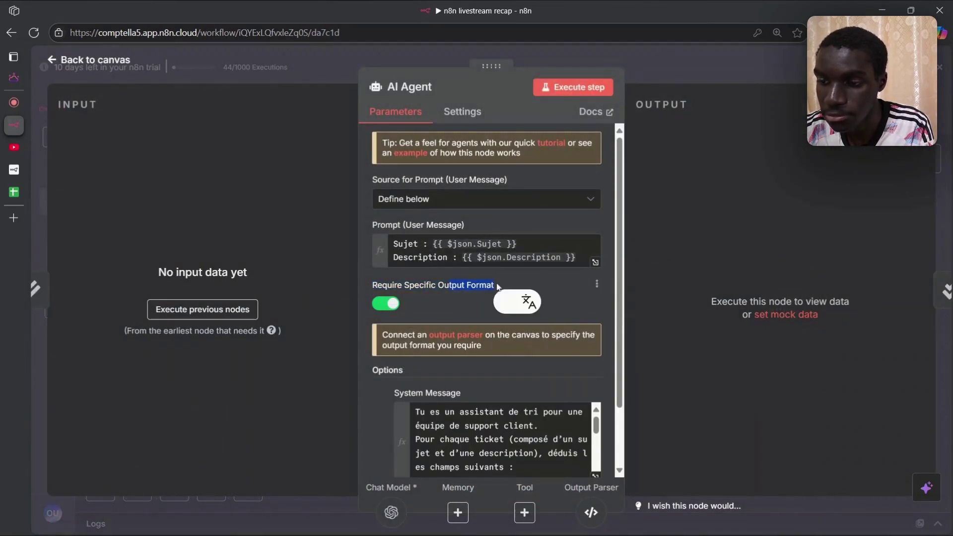
pyautogui.click(690, 181)
pyautogui.press('Escape')
pyautogui.press('Escape')
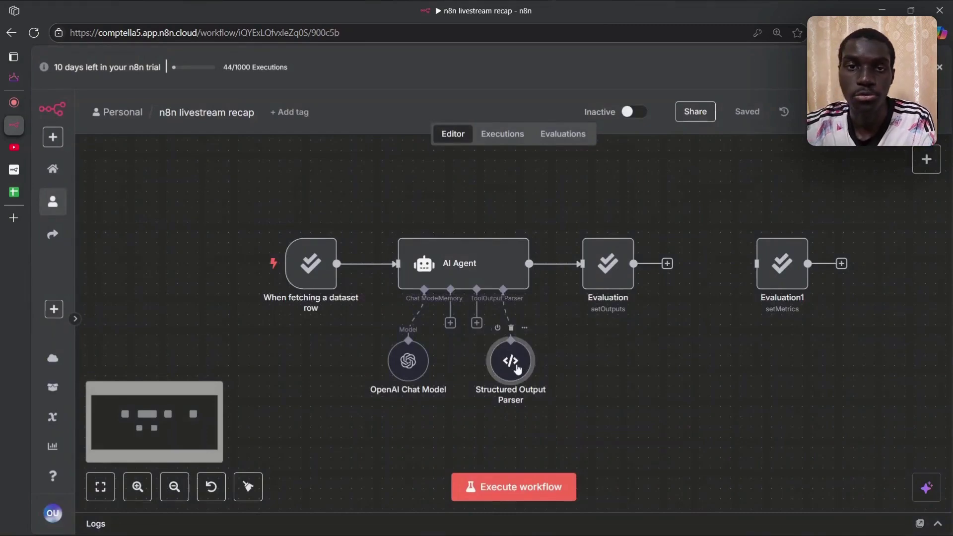
# - Review the categorie and priorite fields in the Structured Output Parser's JSON example and return to the canvas
pyautogui.doubleClick(516, 364)
pyautogui.click(406, 204)
pyautogui.hotkey('ctrl', 'a')
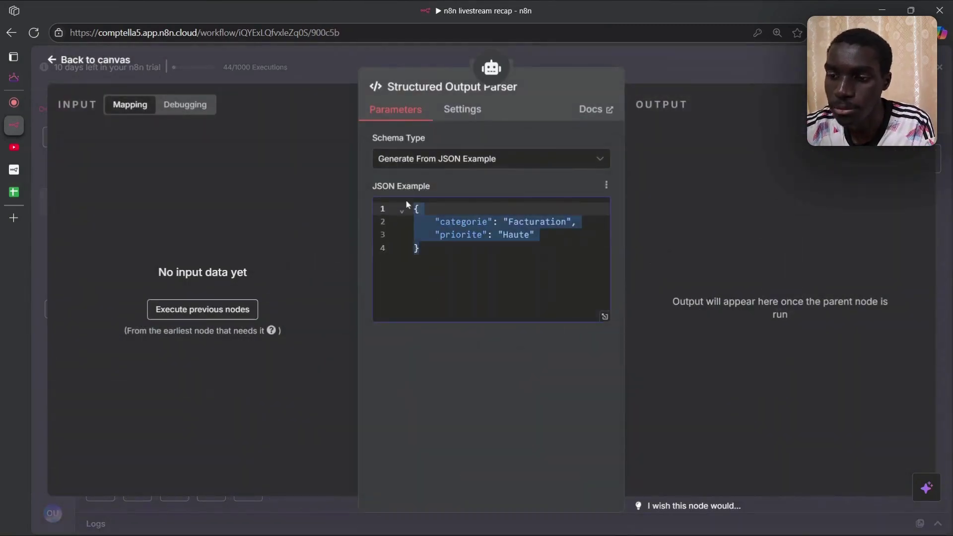
pyautogui.click(420, 248)
pyautogui.moveTo(513, 222); pyautogui.dragTo(530, 235)
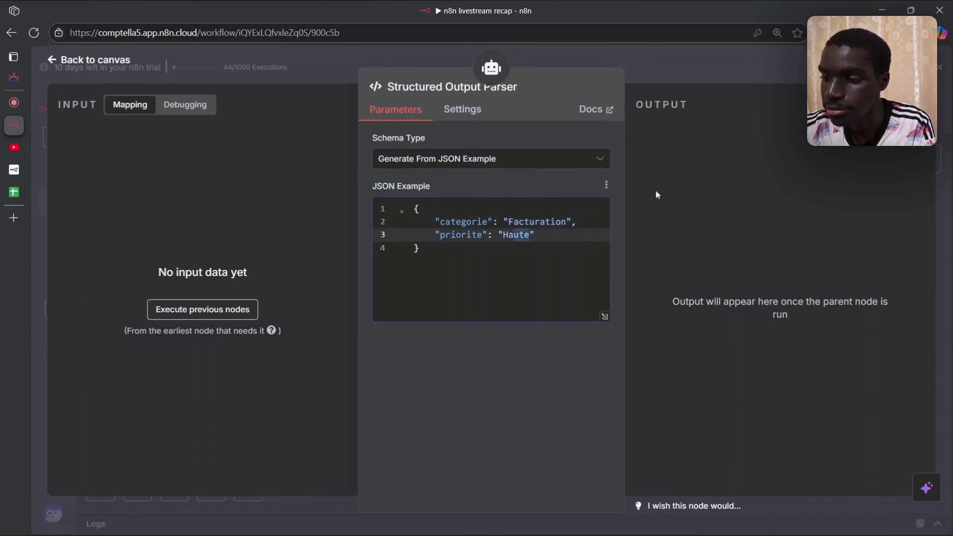
pyautogui.click(684, 60)
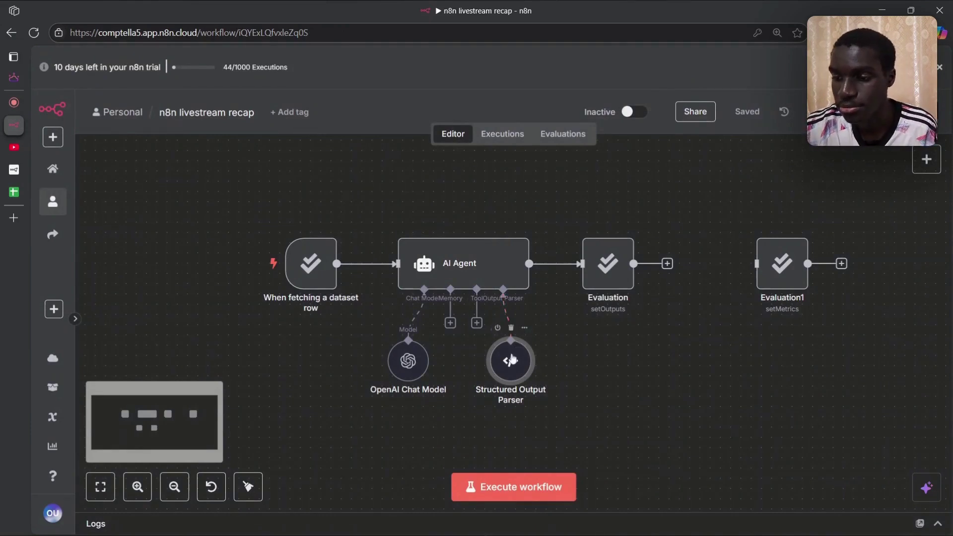
# - Run the workflow from the dataset row trigger and watch the Evaluations Feature Test spreadsheet receive the agent's answers
pyautogui.moveTo(272, 273)
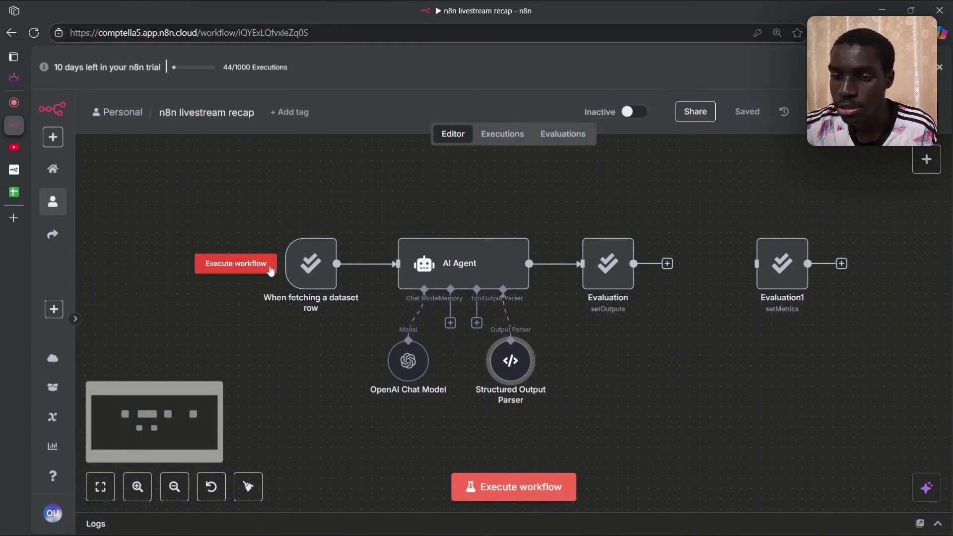
pyautogui.click(236, 263)
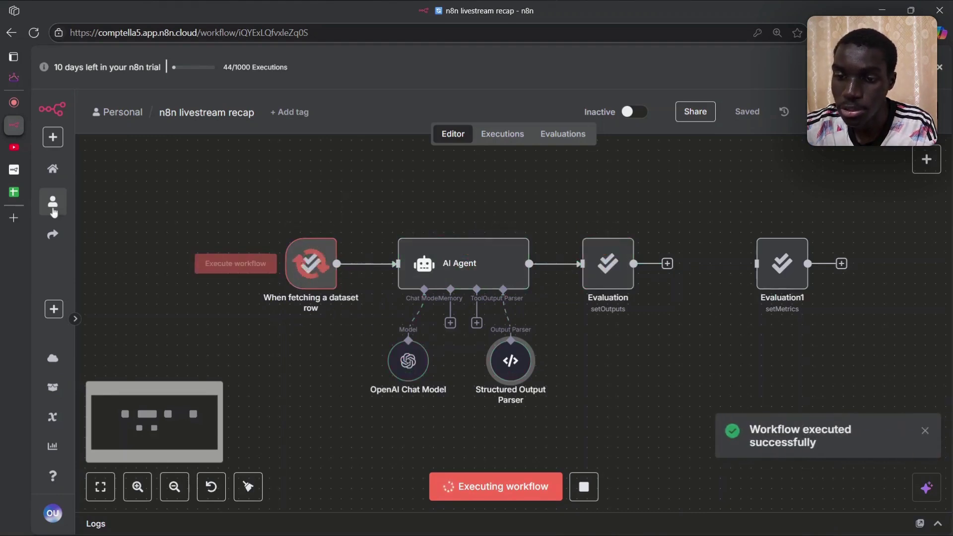
pyautogui.click(57, 191)
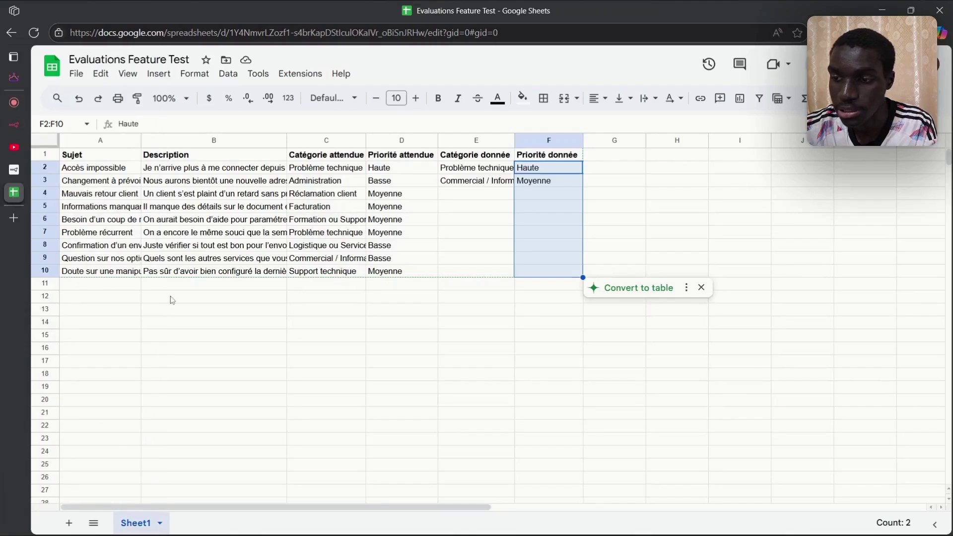
pyautogui.click(216, 300)
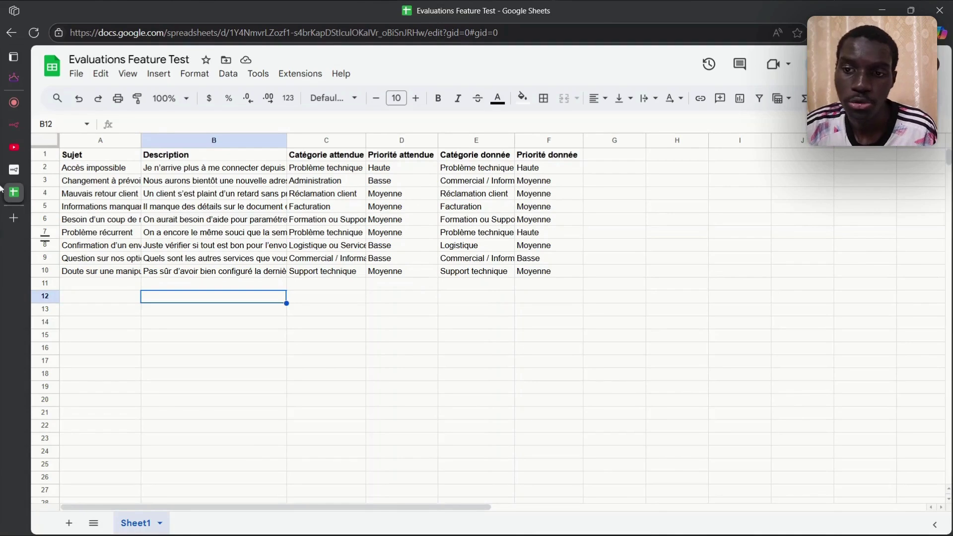
# - Back in the n8n workflow, look up the Google Sheets actions available after the Evaluation node, then close the node list
pyautogui.moveTo(14, 147)
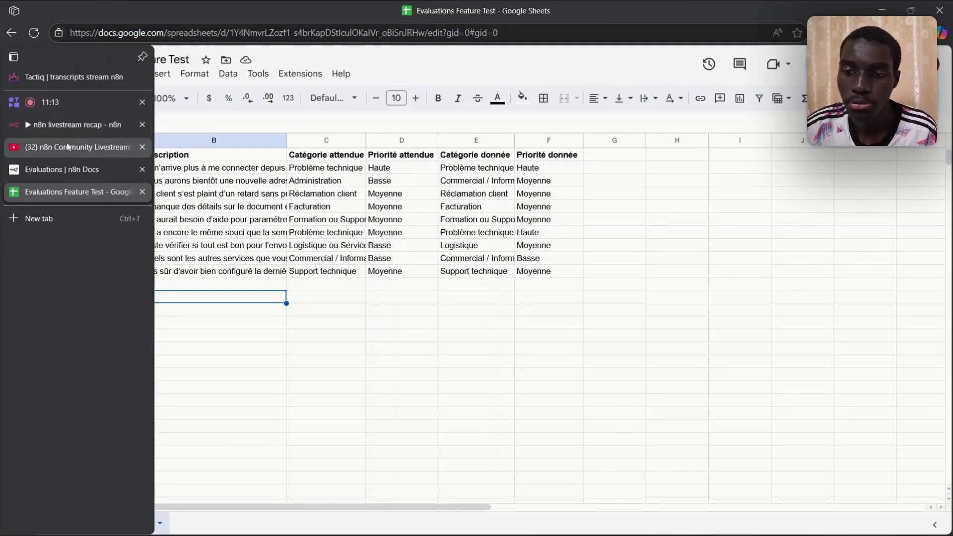
pyautogui.click(73, 127)
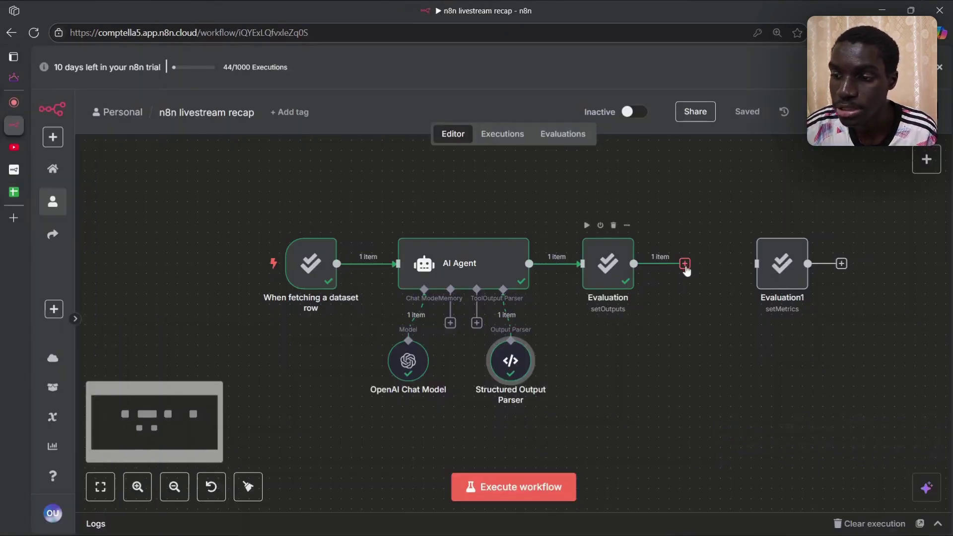
pyautogui.moveTo(685, 264); pyautogui.dragTo(690, 350)
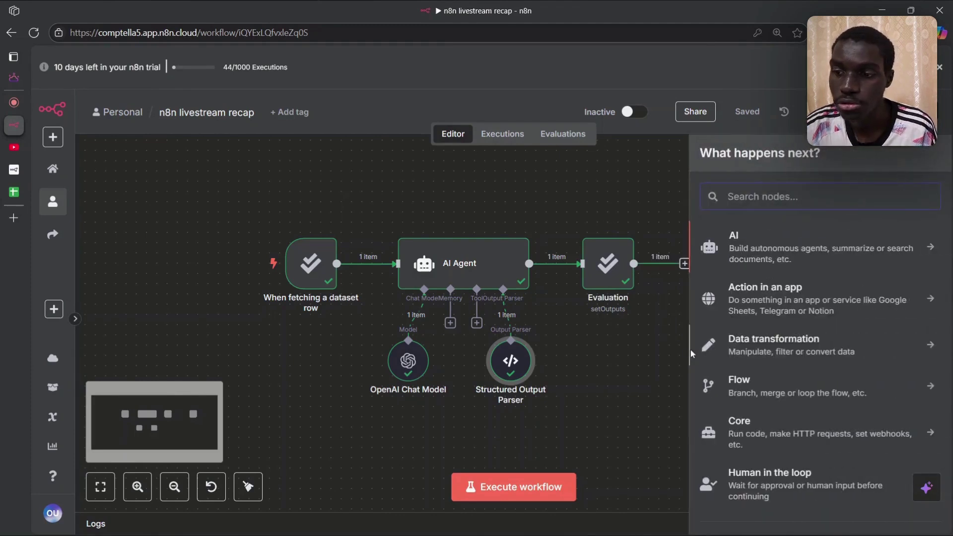
pyautogui.write('sheets')
pyautogui.press('Return')
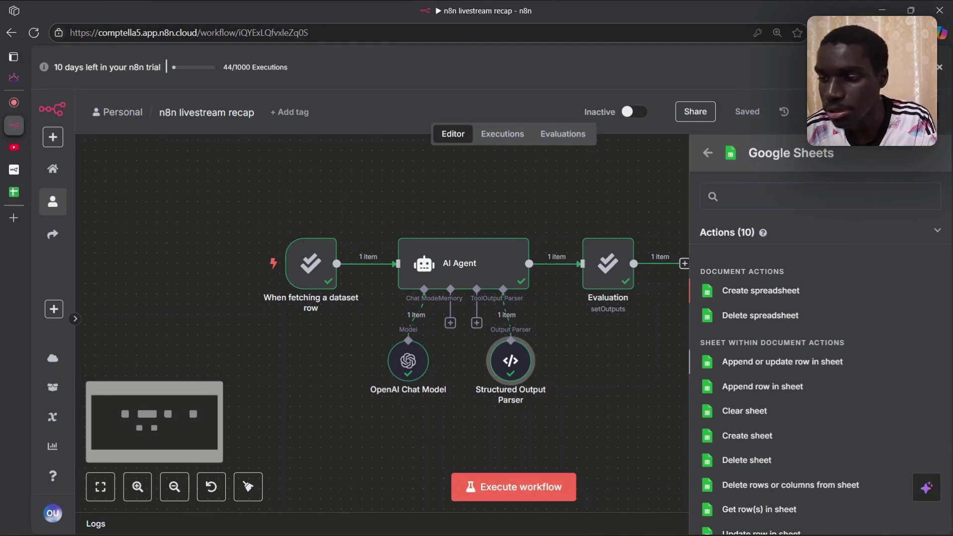
pyautogui.click(606, 328)
# - In the spreadsheet, compare the expected and given category and priority for the first two tickets
pyautogui.moveTo(14, 149)
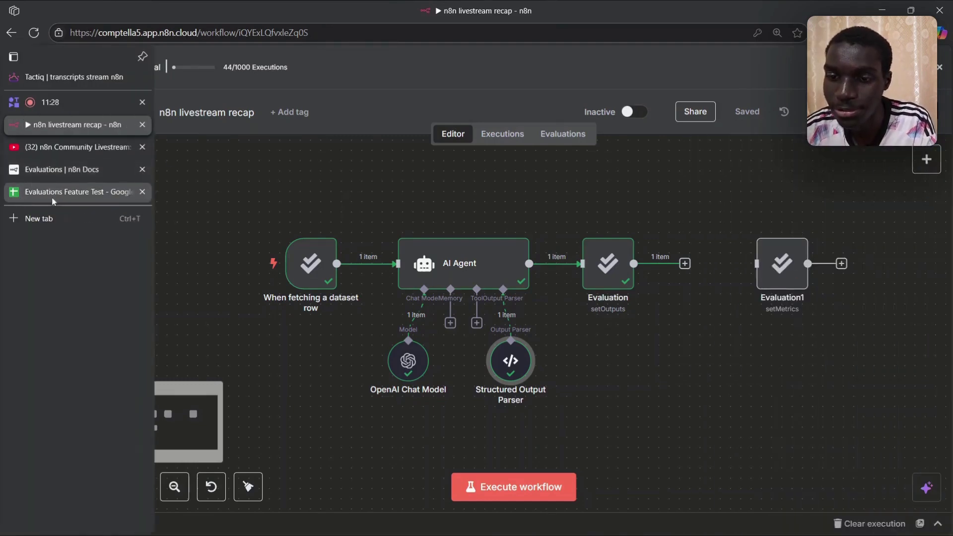
pyautogui.click(65, 192)
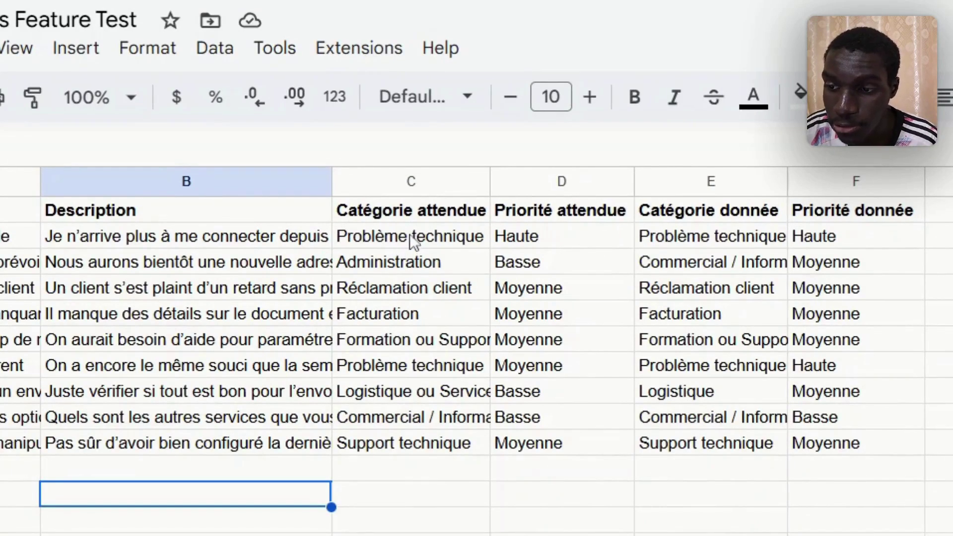
pyautogui.click(434, 237)
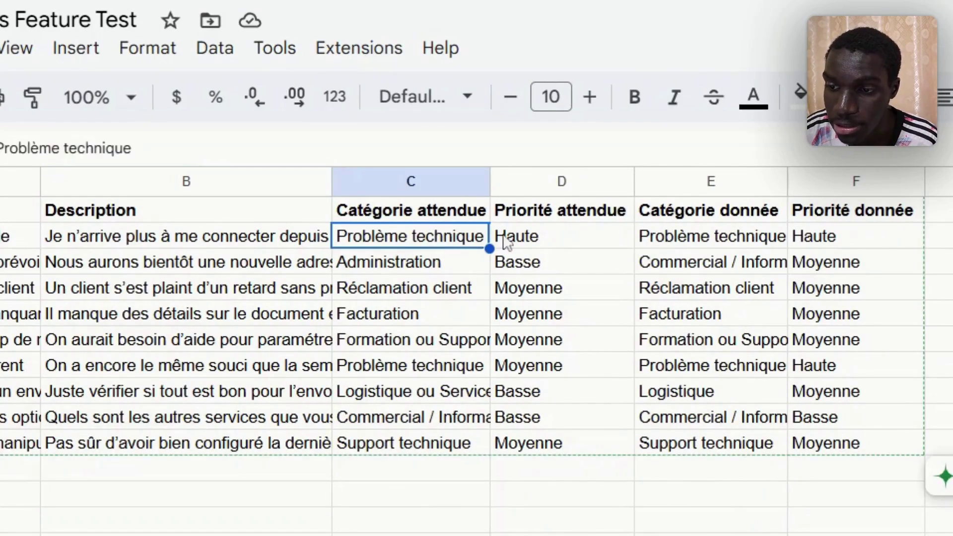
pyautogui.click(549, 243)
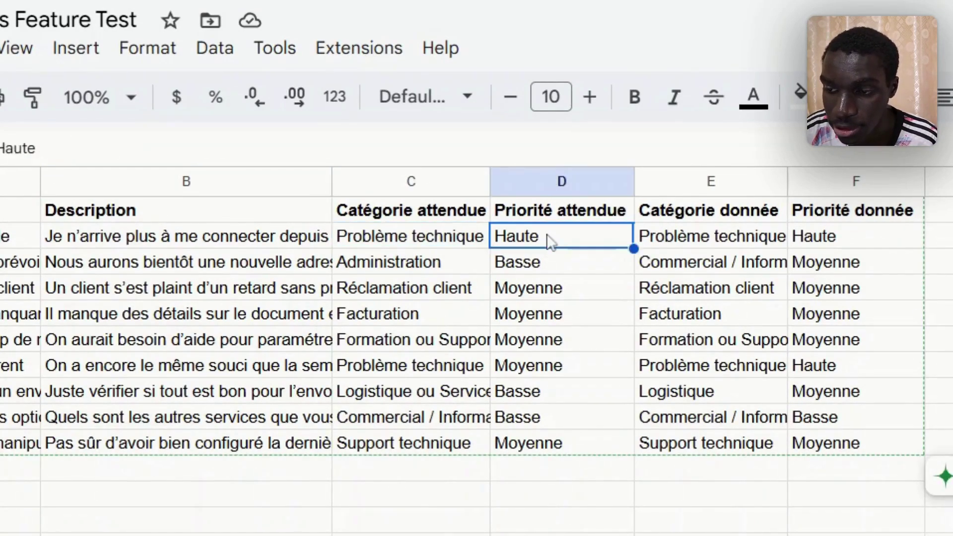
pyautogui.click(683, 242)
pyautogui.click(830, 234)
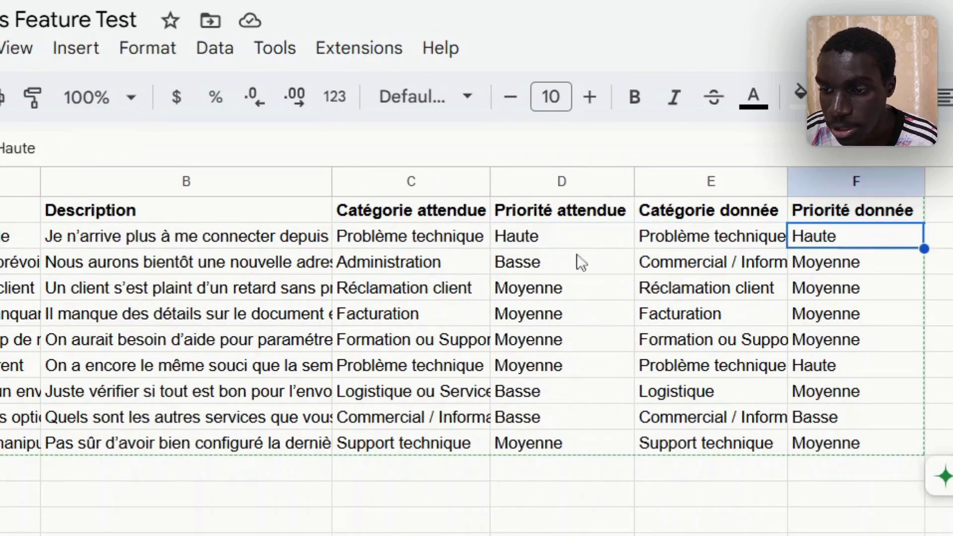
pyautogui.click(407, 271)
pyautogui.click(550, 268)
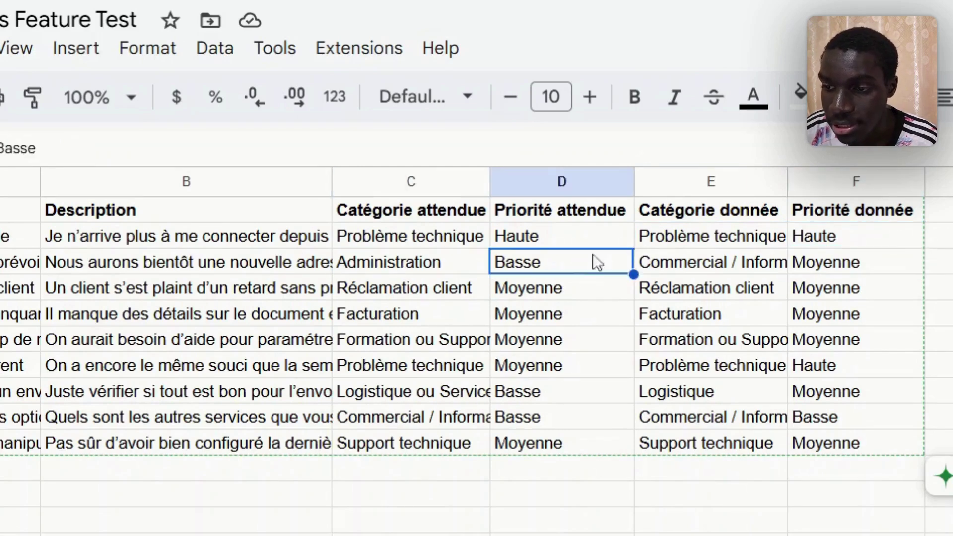
pyautogui.click(690, 269)
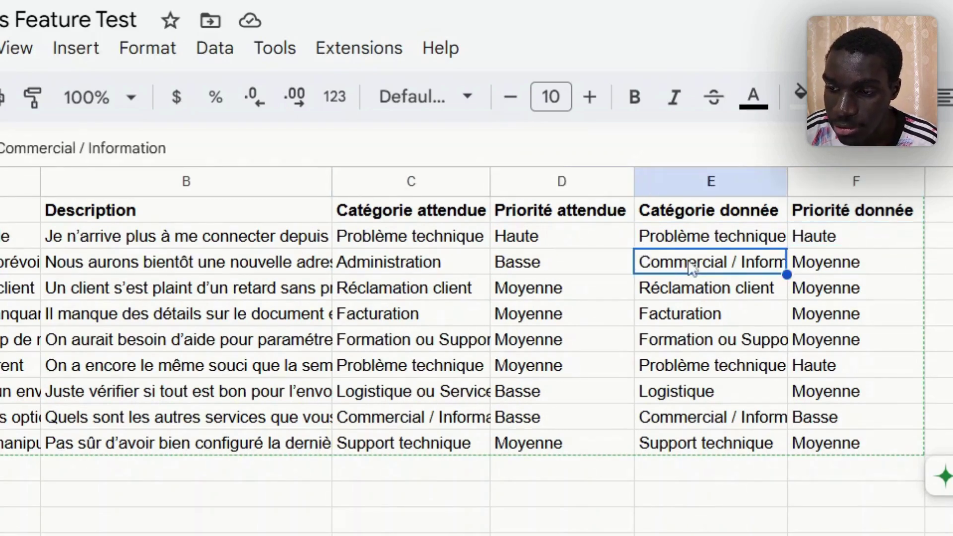
pyautogui.click(807, 268)
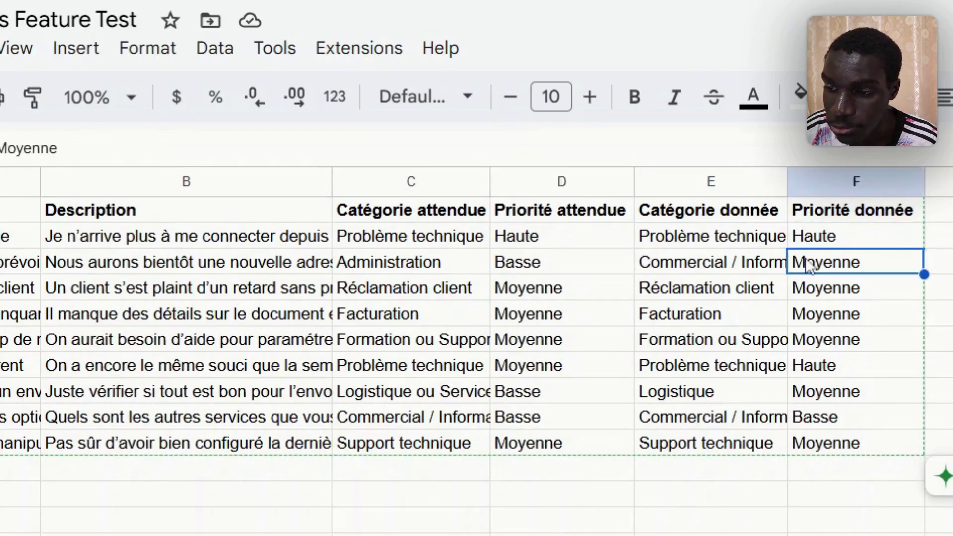
# - Compare the expected and given category and priority for the third and fourth tickets
pyautogui.click(415, 294)
pyautogui.click(540, 291)
pyautogui.click(708, 290)
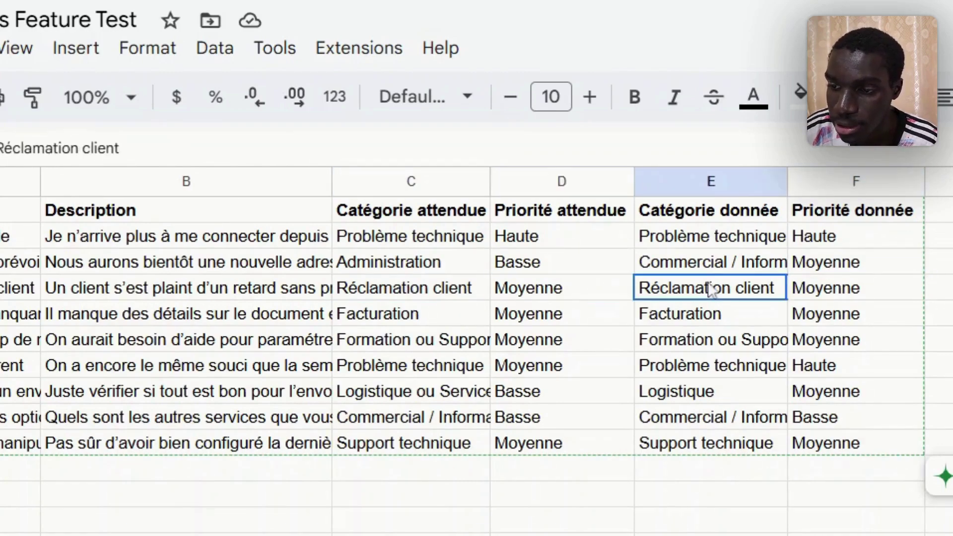
pyautogui.click(840, 291)
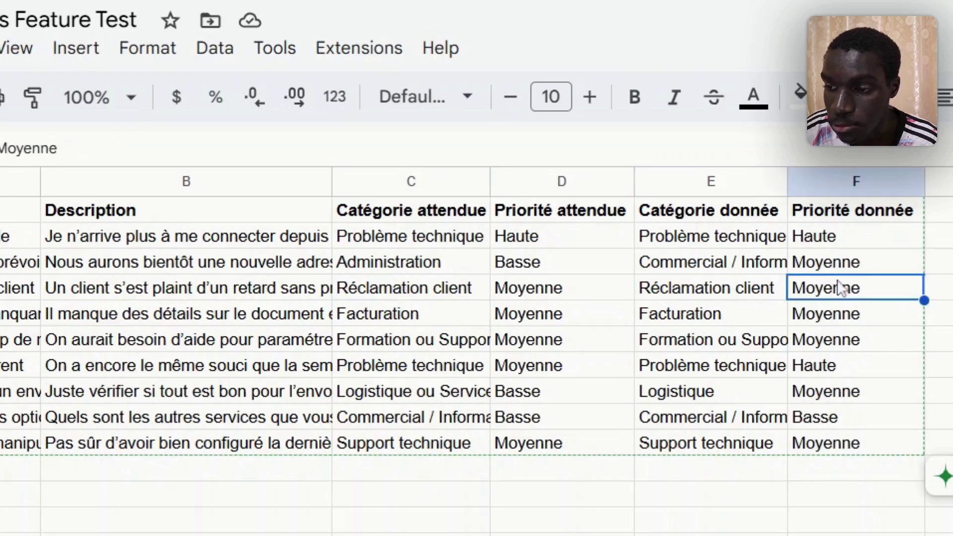
pyautogui.click(439, 321)
pyautogui.click(641, 319)
pyautogui.click(833, 318)
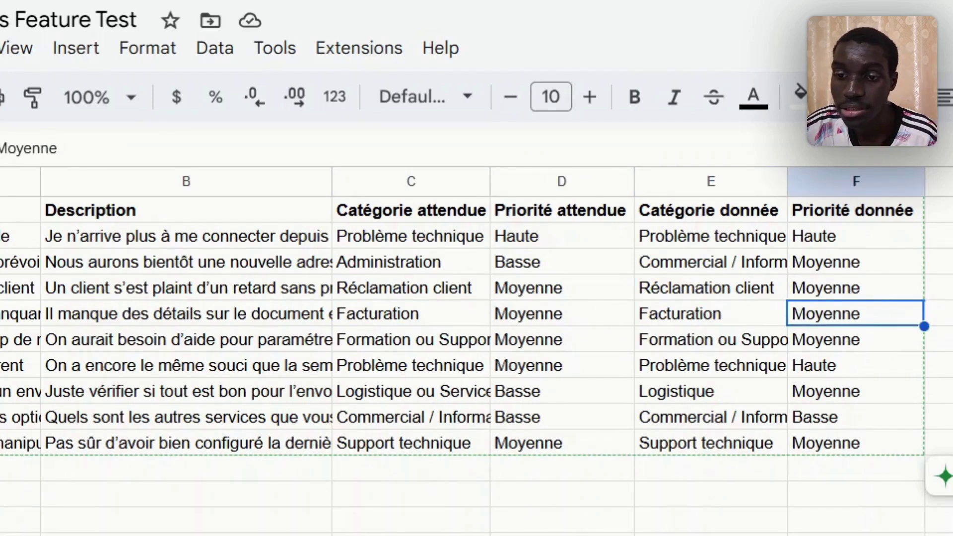
# - Back in the n8n workflow, move the Evaluation1 setMetrics node closer and connect the Evaluation node's output to it
pyautogui.moveTo(3, 194)
pyautogui.click(10, 151)
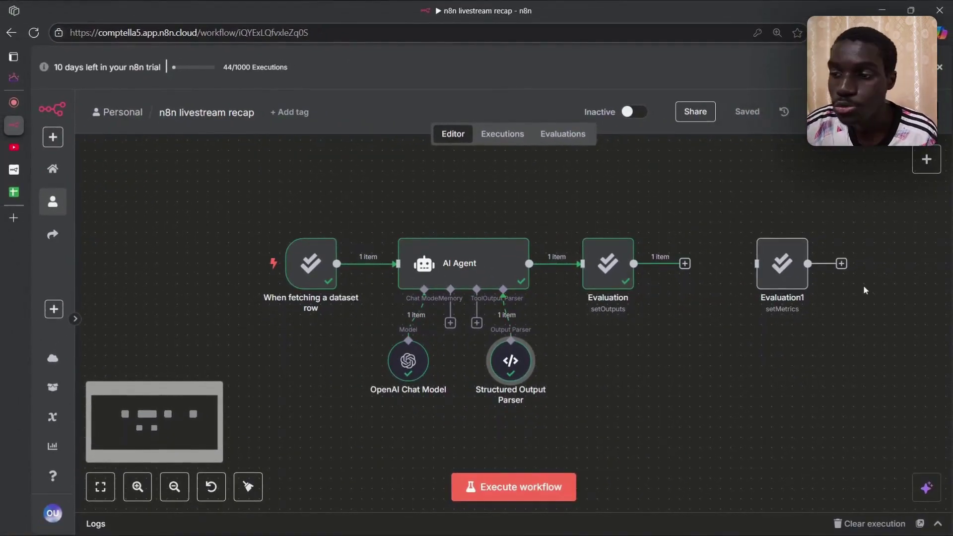
pyautogui.moveTo(775, 272)
pyautogui.mouseDown()
pyautogui.moveTo(738, 271)
pyautogui.moveTo(767, 268)
pyautogui.moveTo(756, 274)
pyautogui.moveTo(763, 262)
pyautogui.moveTo(760, 269)
pyautogui.mouseUp()
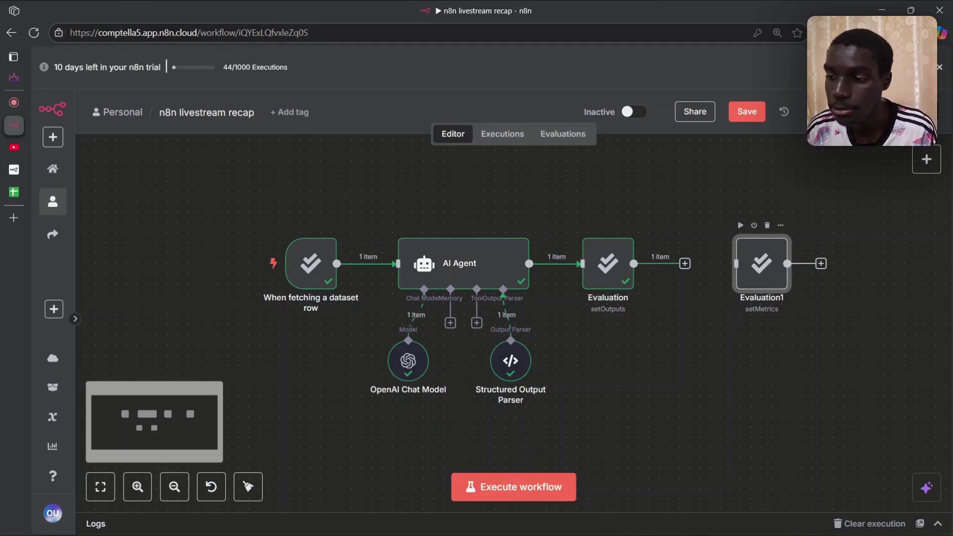
pyautogui.moveTo(759, 269); pyautogui.dragTo(749, 269)
pyautogui.moveTo(685, 264); pyautogui.dragTo(713, 266)
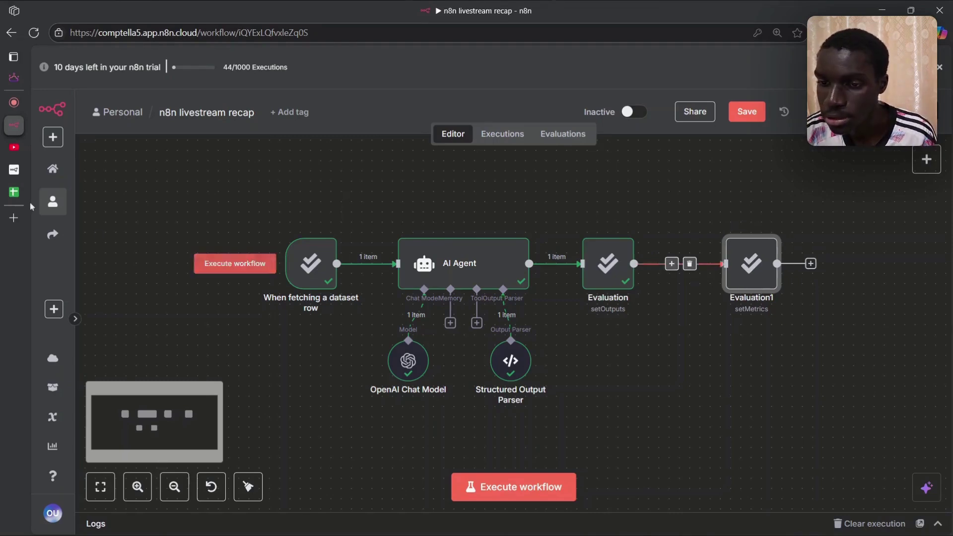
# - Clear the Catégorie donnée and Priorité donnée results in E2:F10 of the Evaluations Feature Test spreadsheet
pyautogui.click(14, 192)
pyautogui.moveTo(501, 169); pyautogui.dragTo(546, 272)
pyautogui.press('Delete')
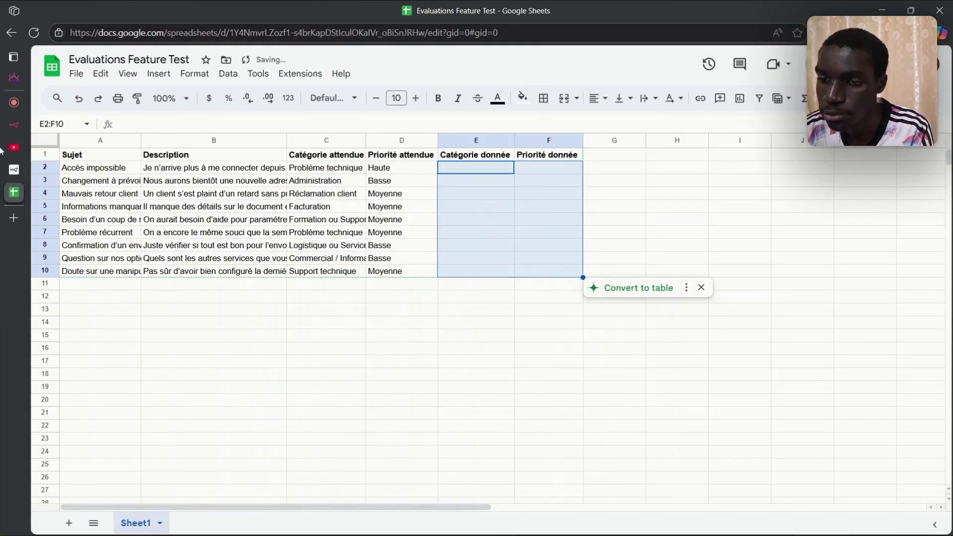
pyautogui.click(248, 310)
# - Save the n8n workflow and run it from the dataset row trigger with the metrics node connected
pyautogui.moveTo(19, 124)
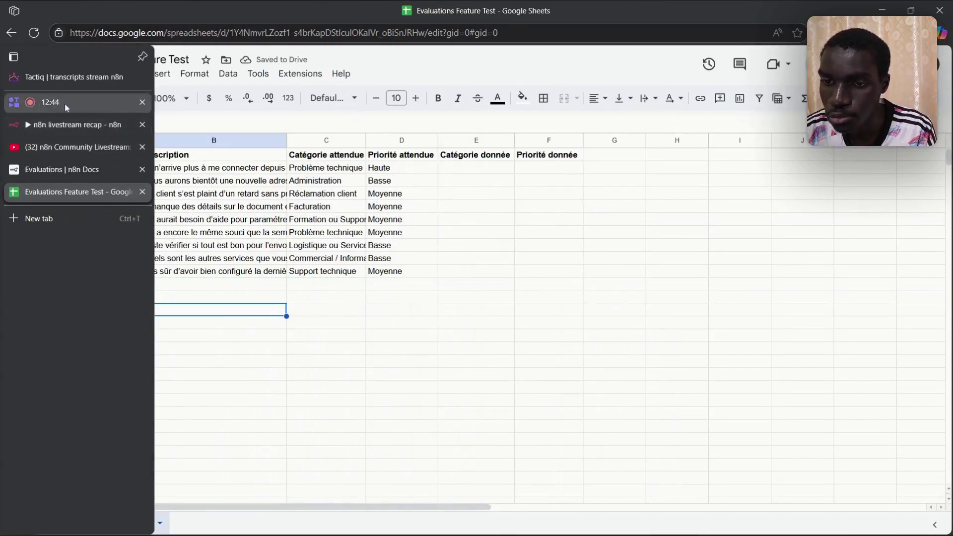
pyautogui.click(68, 124)
pyautogui.hotkey('ctrl', 's')
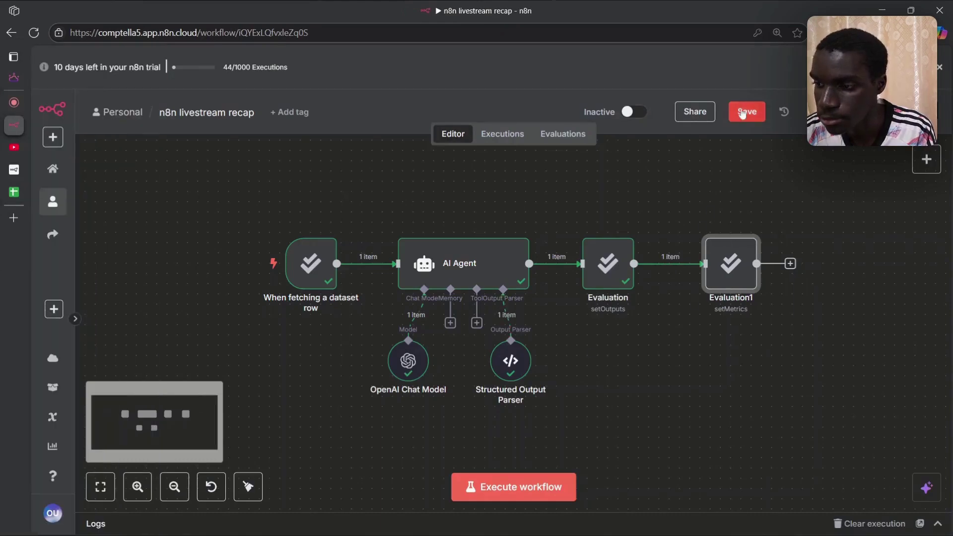
pyautogui.click(251, 269)
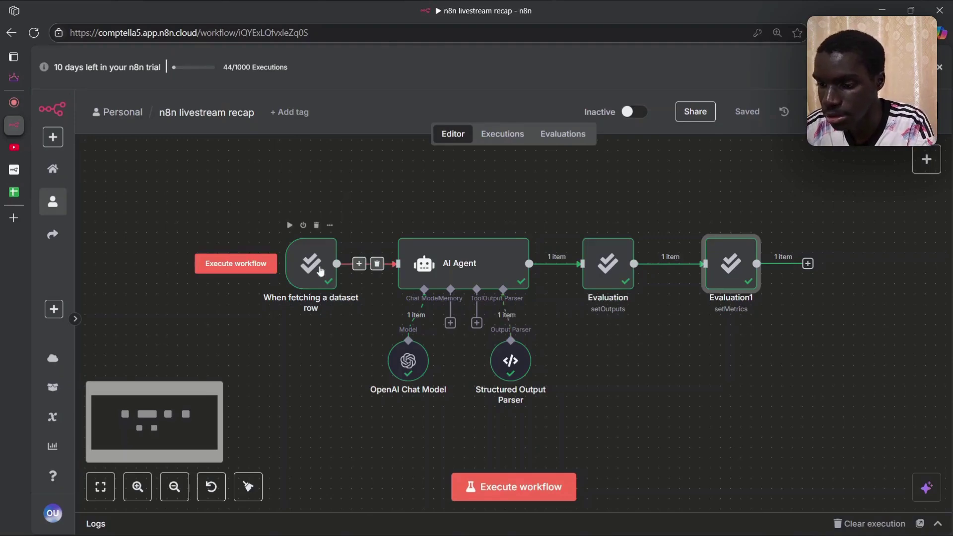
pyautogui.click(233, 265)
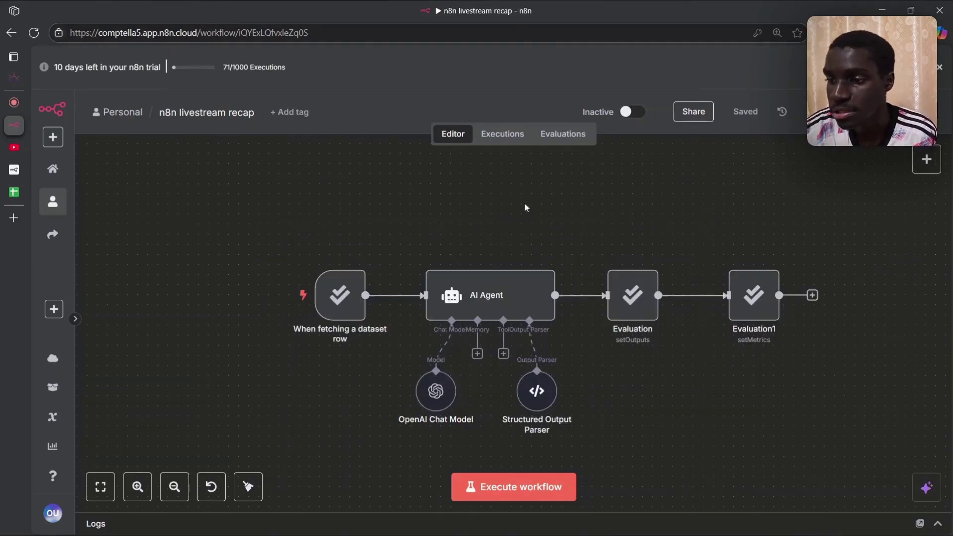
# - Start a new evaluation test run for the n8n livestream recap workflow
pyautogui.click(562, 134)
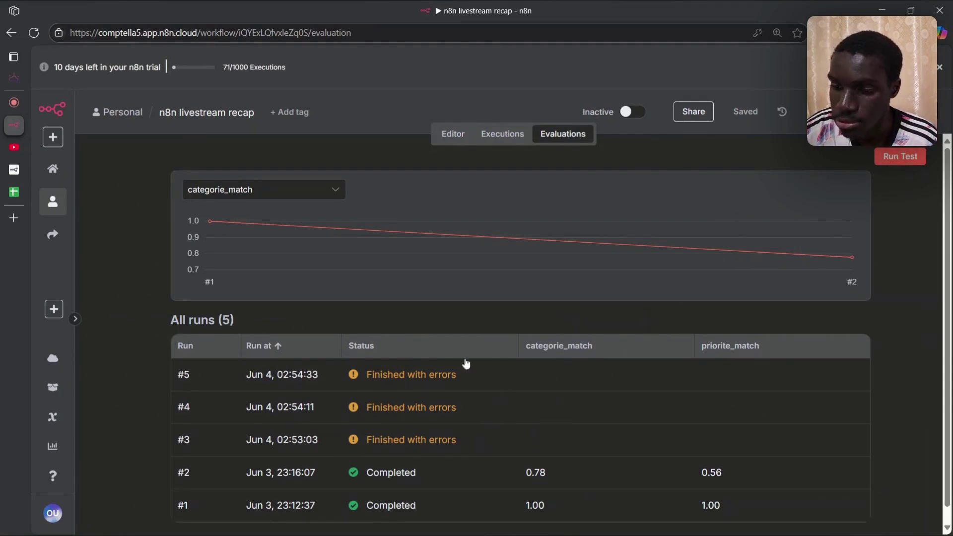
pyautogui.click(900, 156)
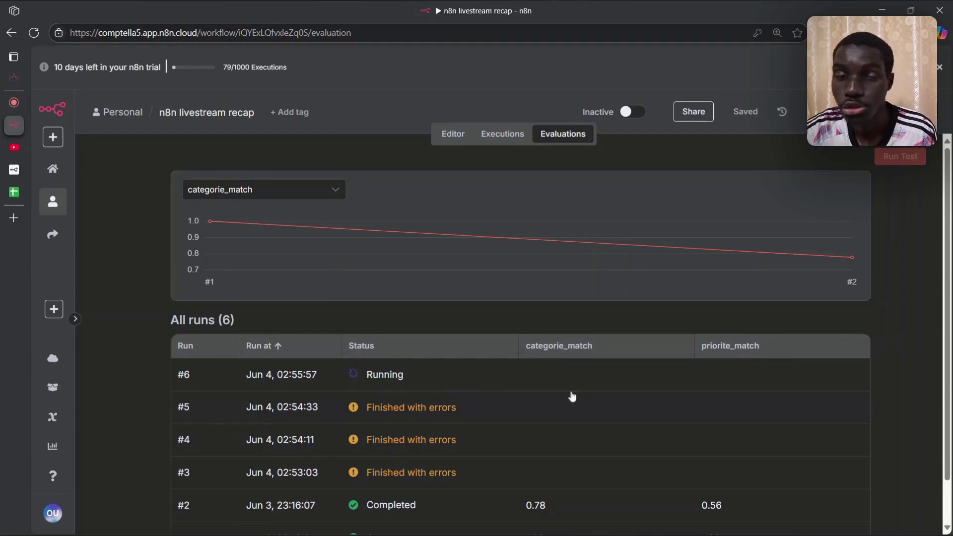
# - Open run #2 from the list of evaluation runs and examine its categorie_match and priorite_match scores
pyautogui.scroll(-1, 574, 396)
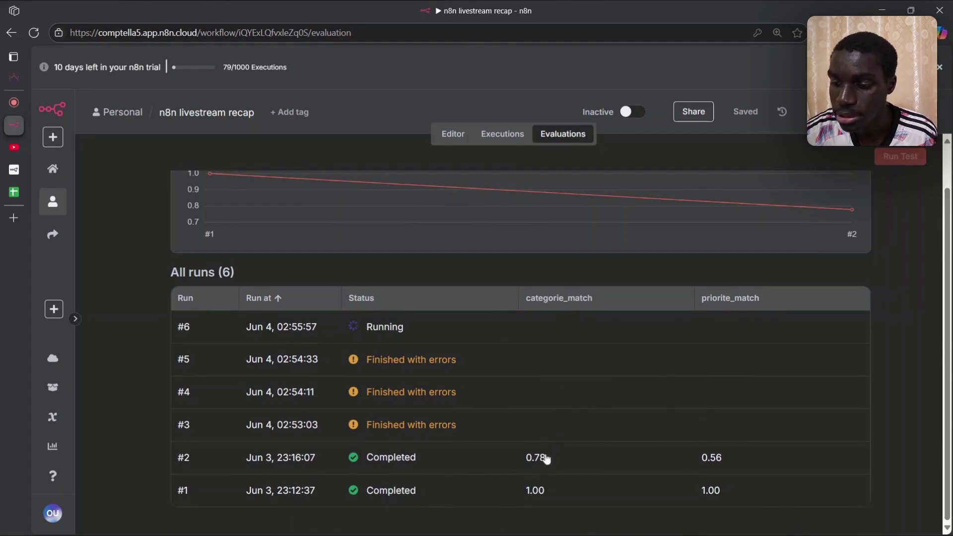
pyautogui.doubleClick(527, 462)
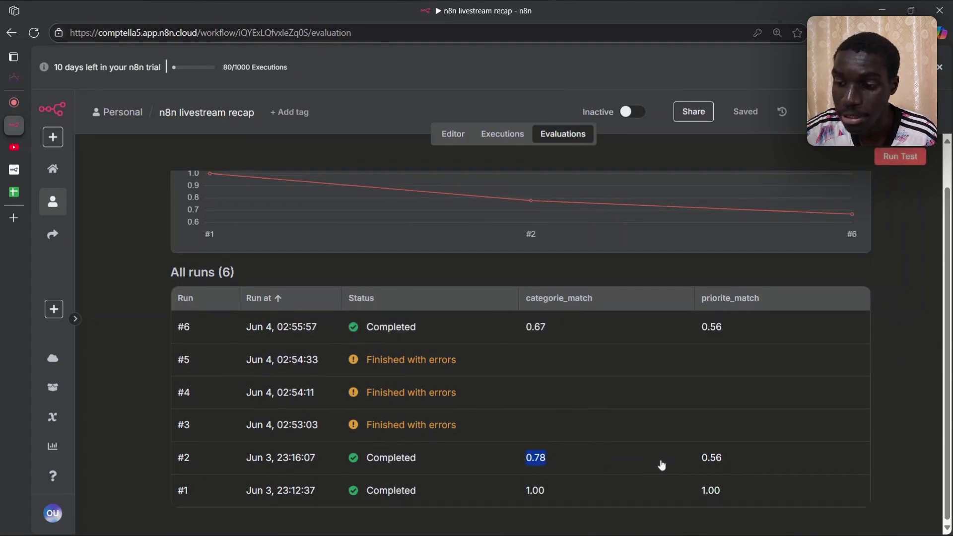
pyautogui.click(528, 466)
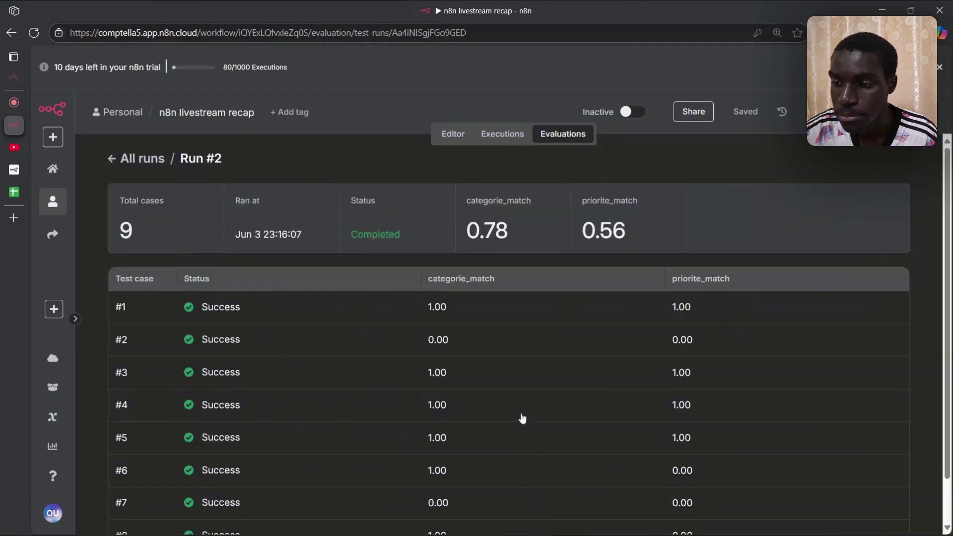
pyautogui.moveTo(581, 226); pyautogui.dragTo(666, 238)
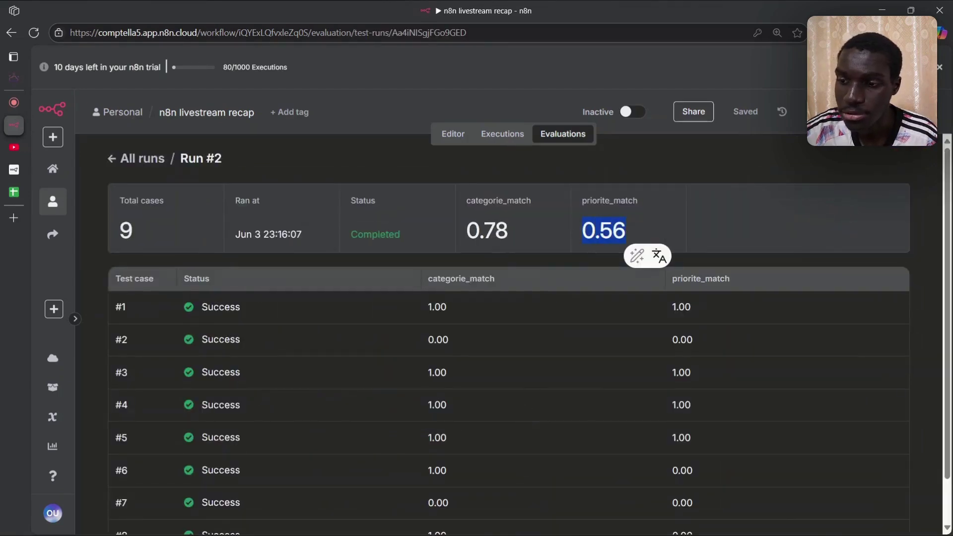
# - Return to the evaluations overview and compare the match scores across all runs in the categorie_match chart and runs table
pyautogui.click(559, 143)
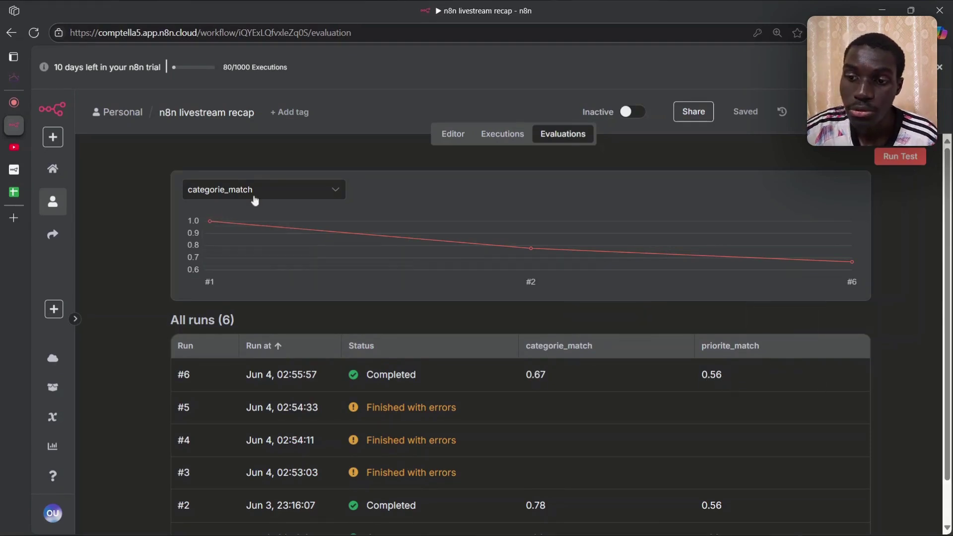
pyautogui.moveTo(465, 248)
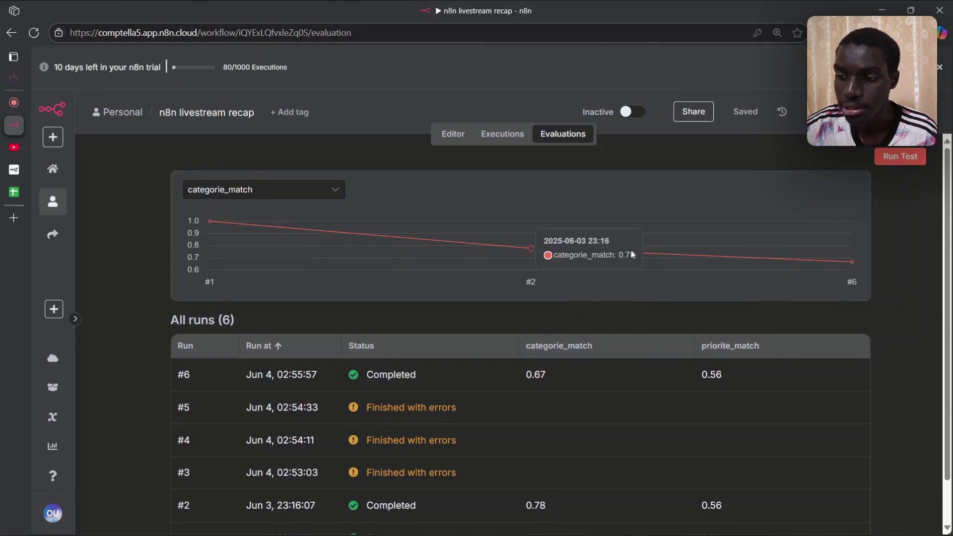
pyautogui.moveTo(840, 262)
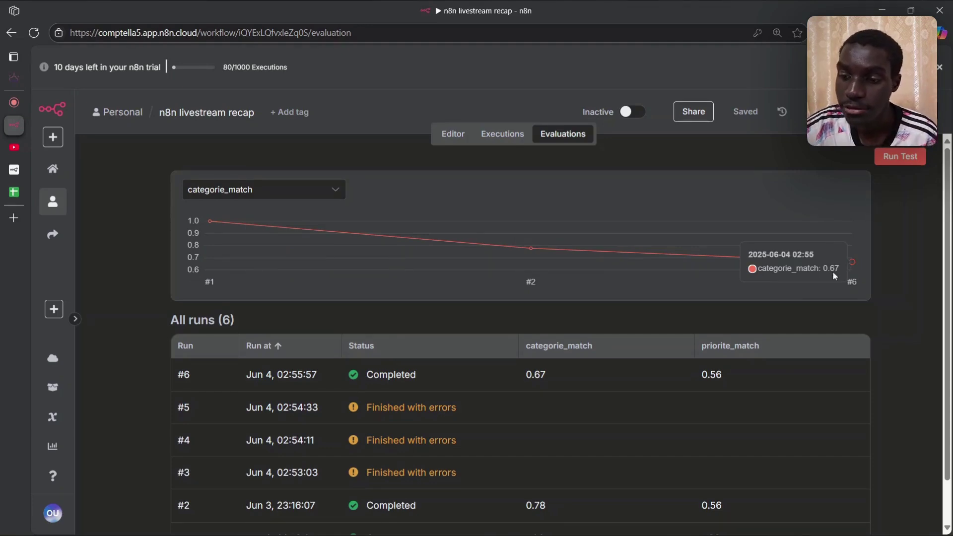
pyautogui.moveTo(498, 247)
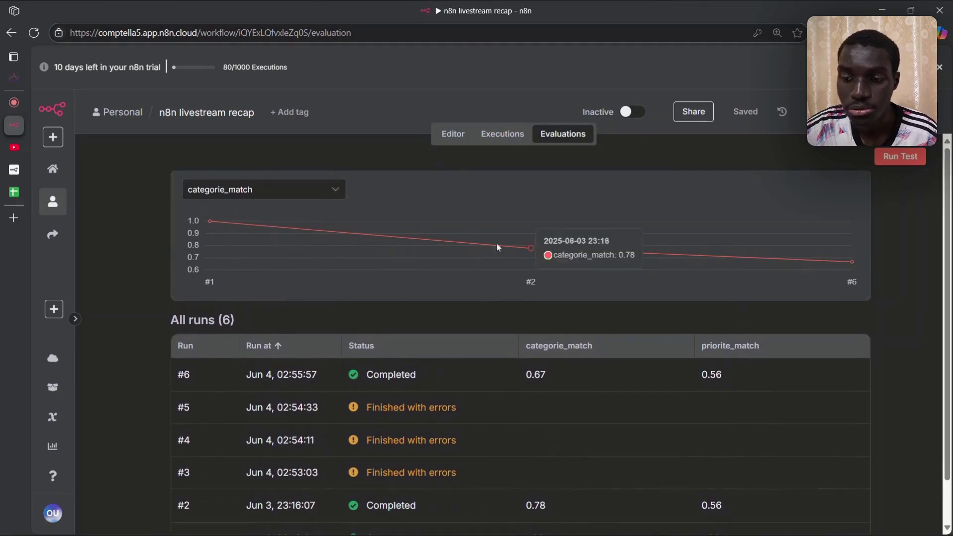
pyautogui.click(453, 139)
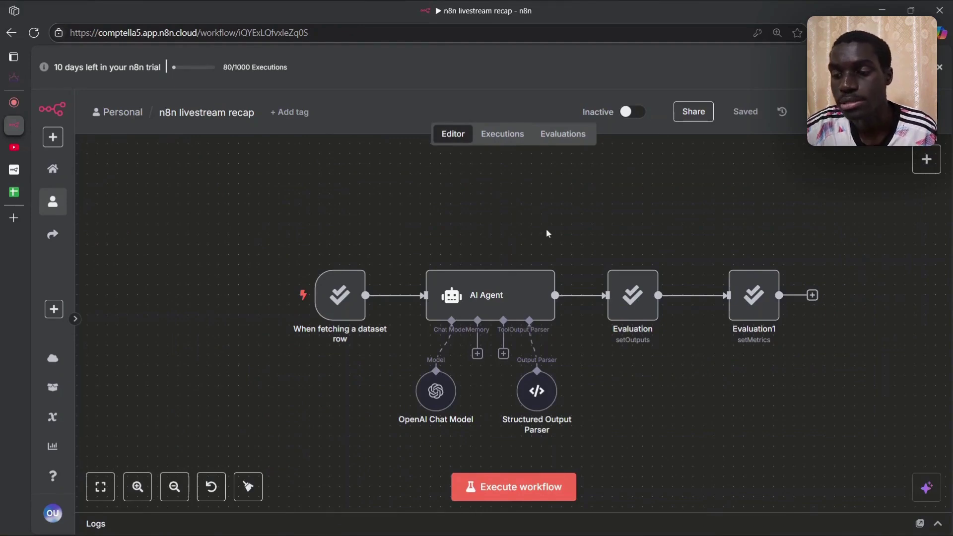
pyautogui.click(548, 141)
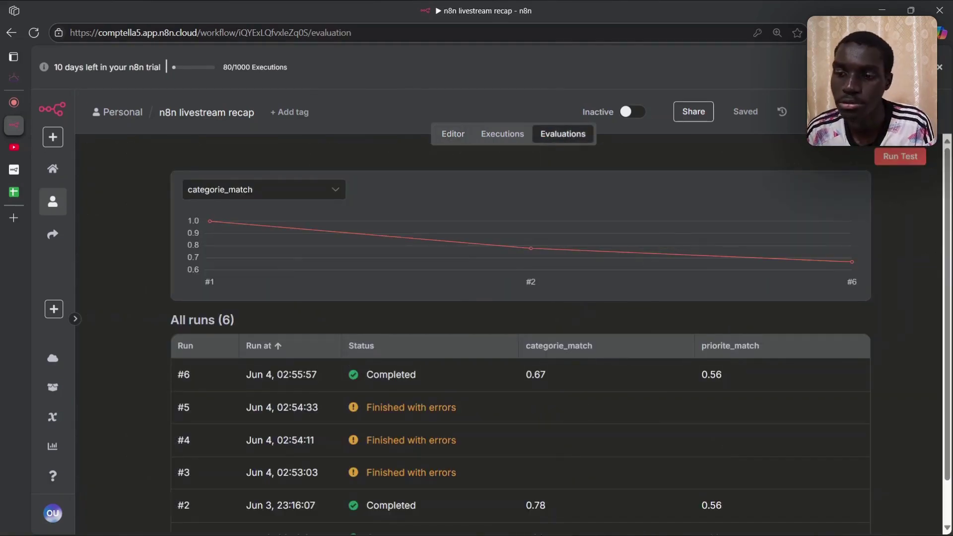
pyautogui.scroll(-1, 755, 409)
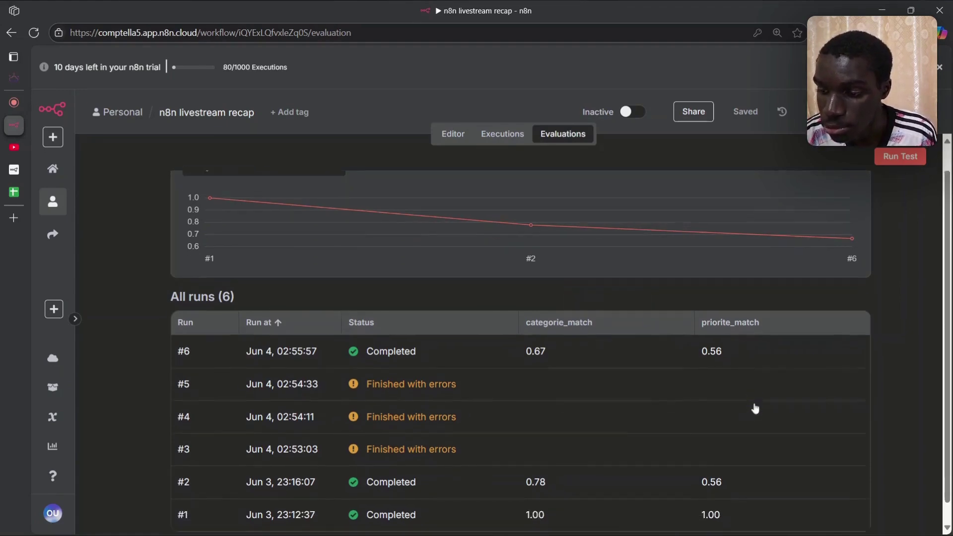
pyautogui.scroll(1, 755, 408)
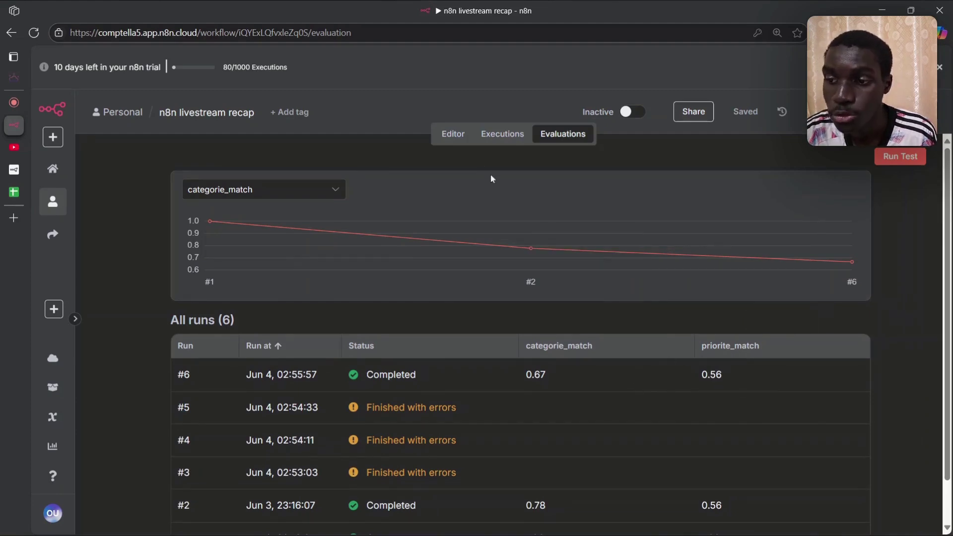
# - Review the allowed category options in the AI Agent's expanded system message, and return to the workflow canvas
pyautogui.click(452, 134)
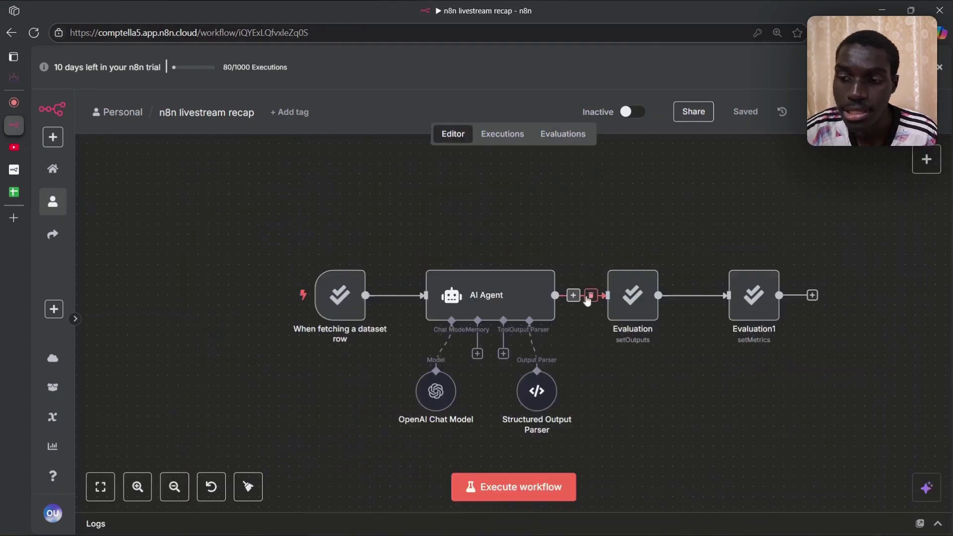
pyautogui.doubleClick(490, 307)
pyautogui.scroll(-2, 533, 365)
pyautogui.scroll(-3, 533, 368)
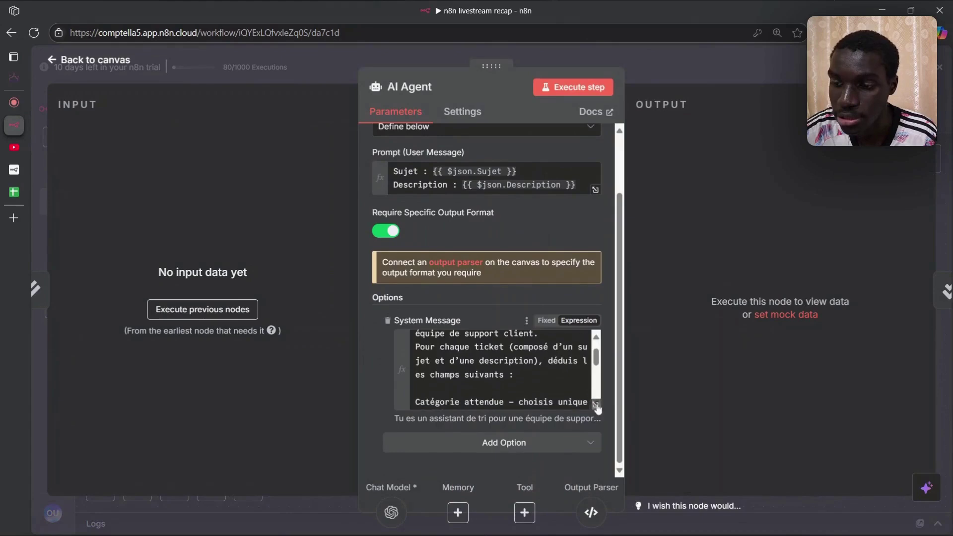
pyautogui.click(596, 454)
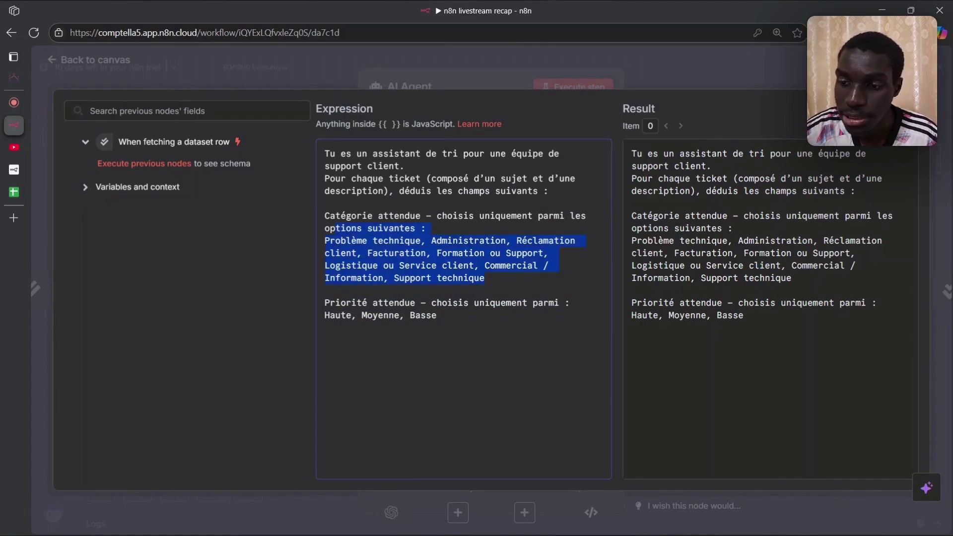
pyautogui.click(628, 54)
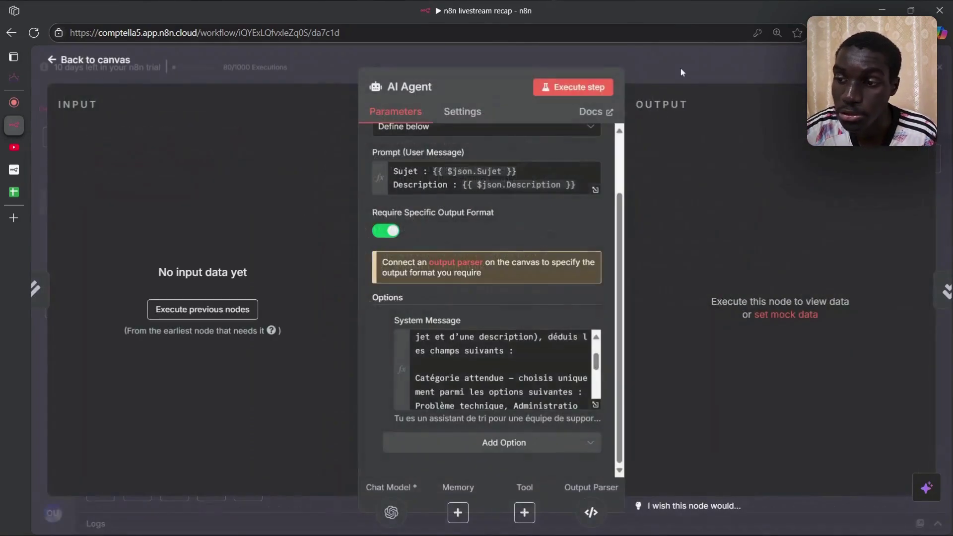
pyautogui.click(681, 67)
# - Examine the categorie_match and priorite_match scores of each test case in evaluation run #6, and return to the workflow editor
pyautogui.click(562, 142)
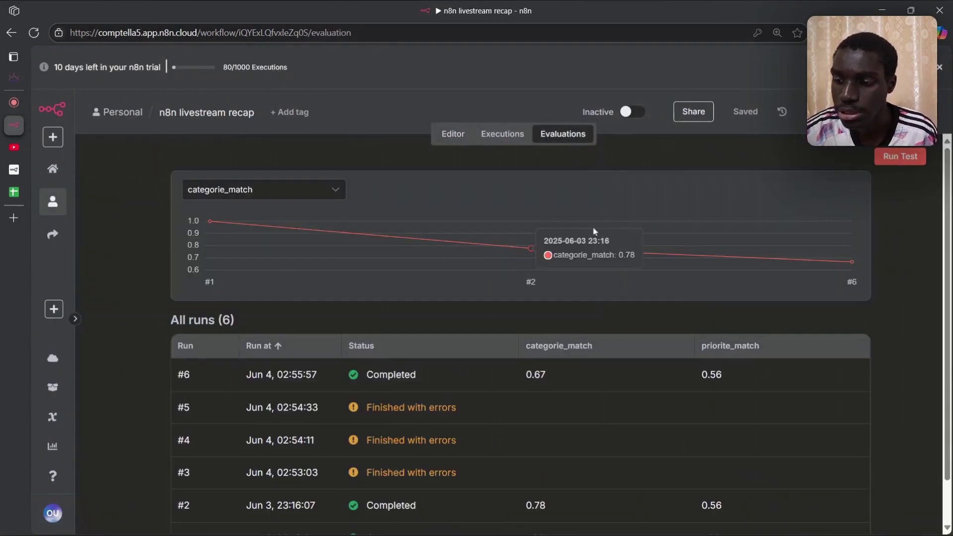
pyautogui.scroll(-1, 547, 324)
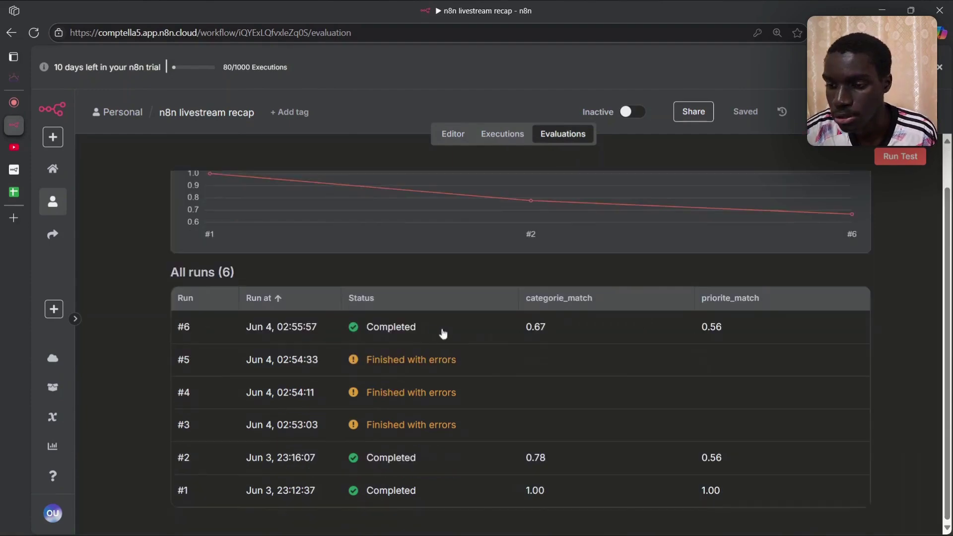
pyautogui.click(385, 327)
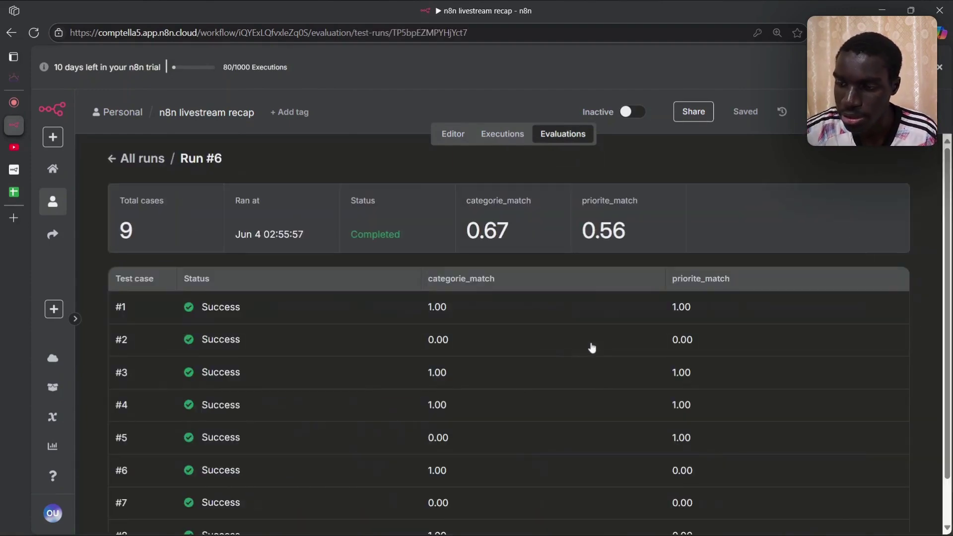
pyautogui.scroll(-1, 591, 348)
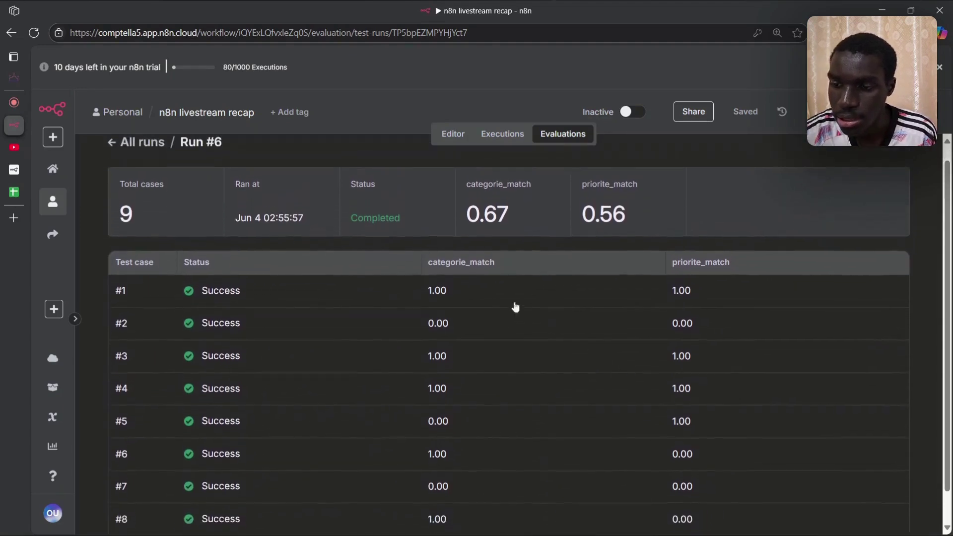
pyautogui.scroll(1, 516, 307)
pyautogui.moveTo(428, 315); pyautogui.dragTo(464, 311)
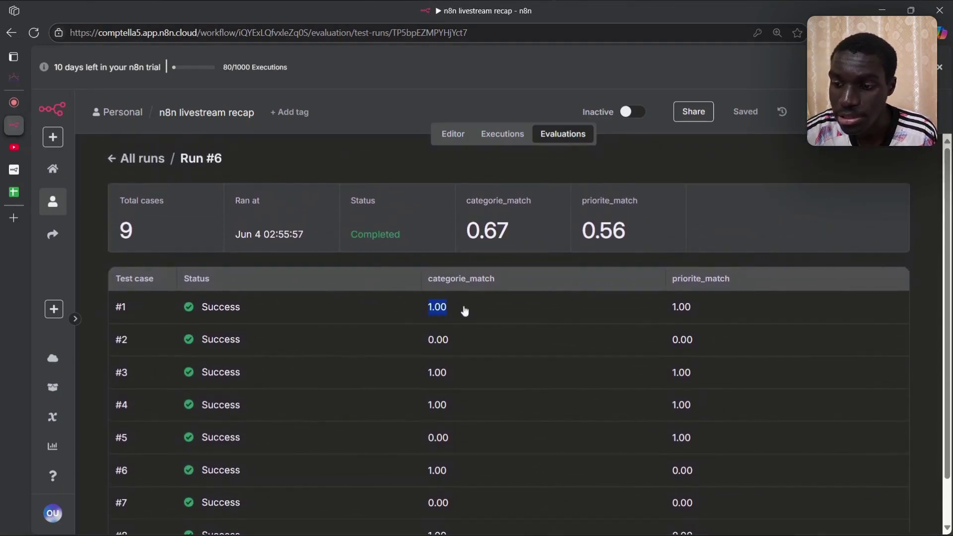
pyautogui.press('F5')
pyautogui.scroll(-1, 496, 338)
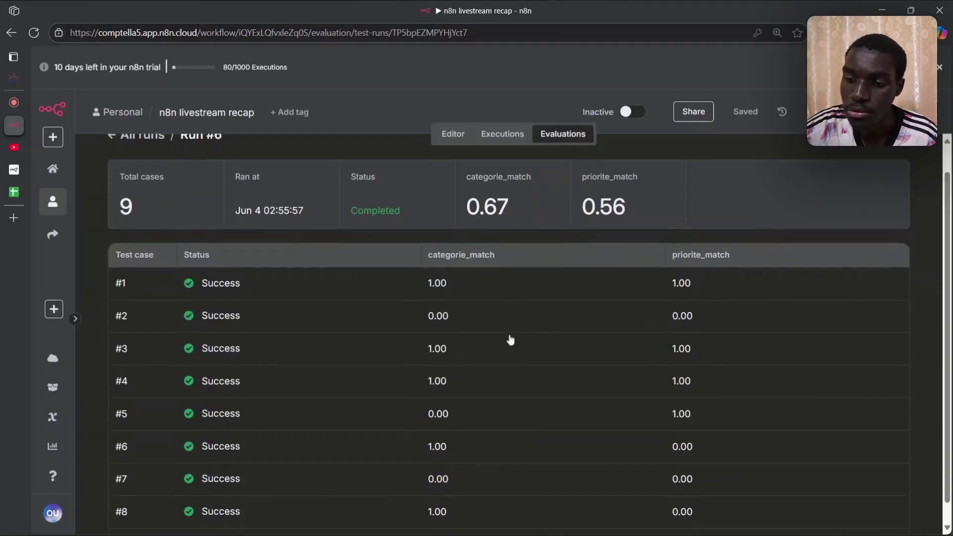
pyautogui.scroll(-1, 511, 340)
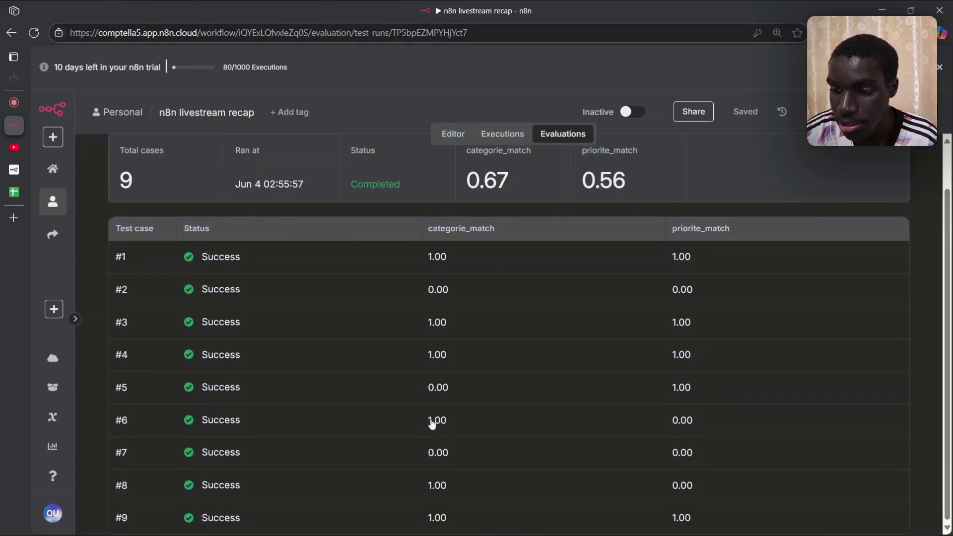
pyautogui.scroll(1, 719, 416)
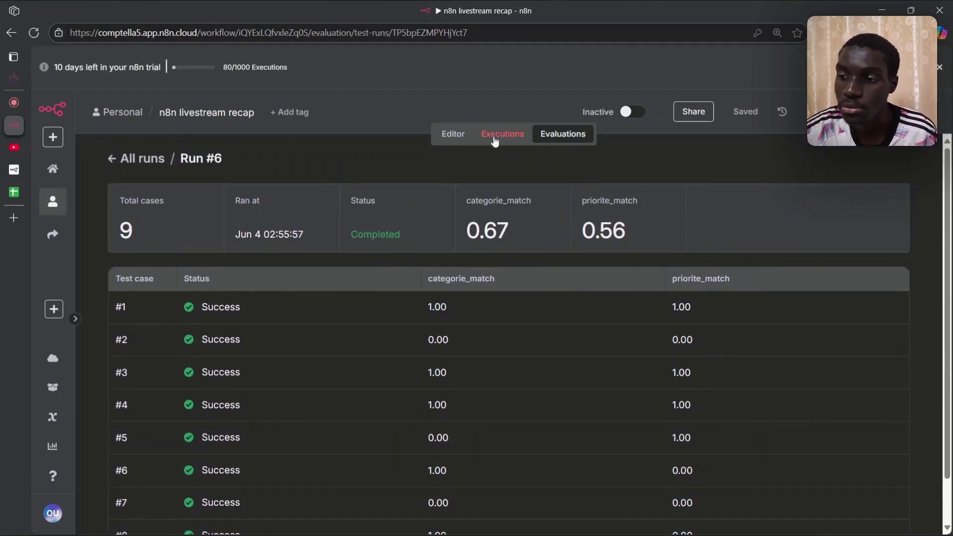
pyautogui.click(453, 134)
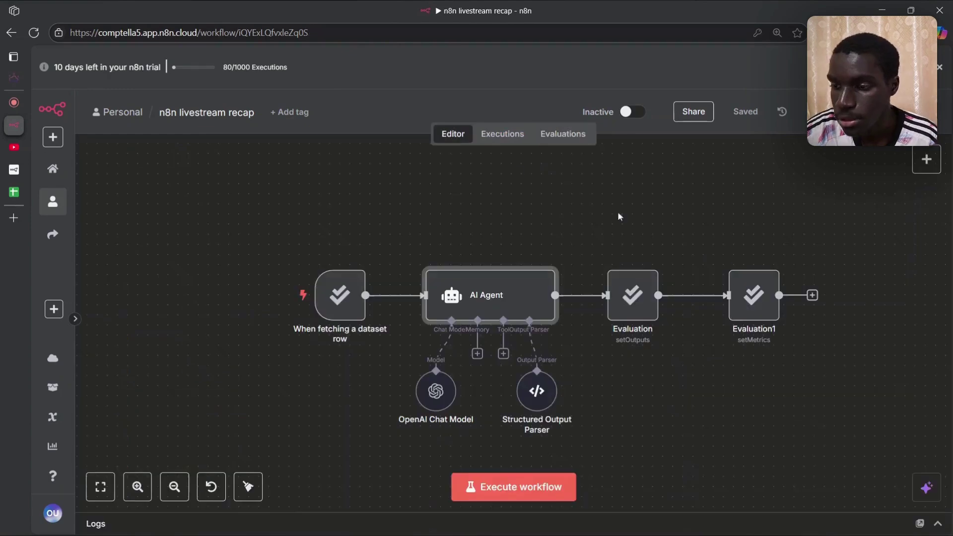